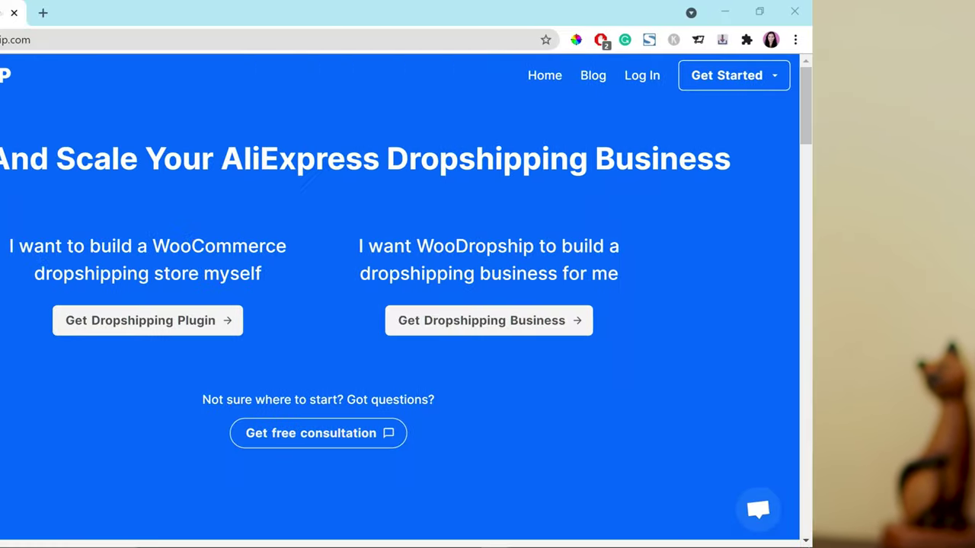
Step: Open WooDropship's Get Dropshipping Plugin page for AliExpress
scroll(888, 234, "down", 3)
scroll(888, 233, "down", 16)
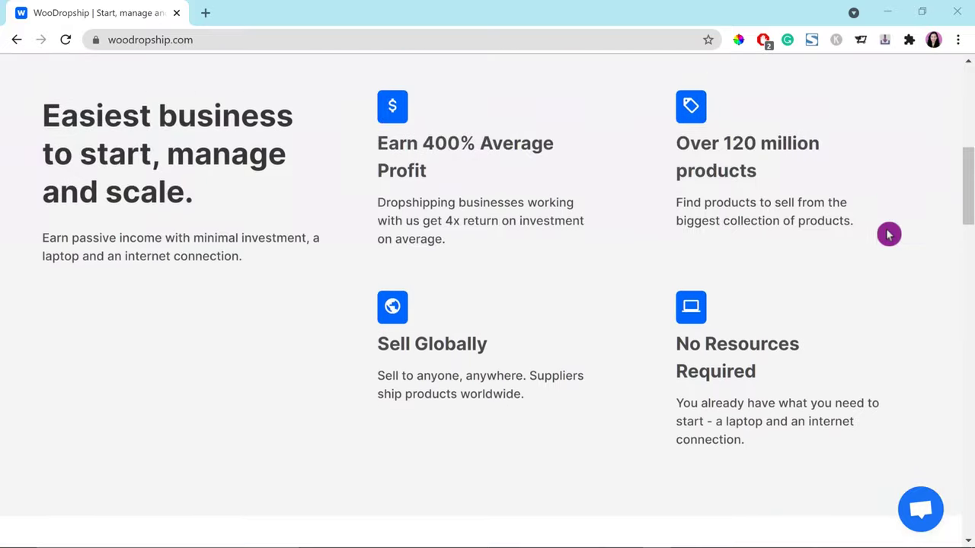
scroll(909, 253, "down", 14)
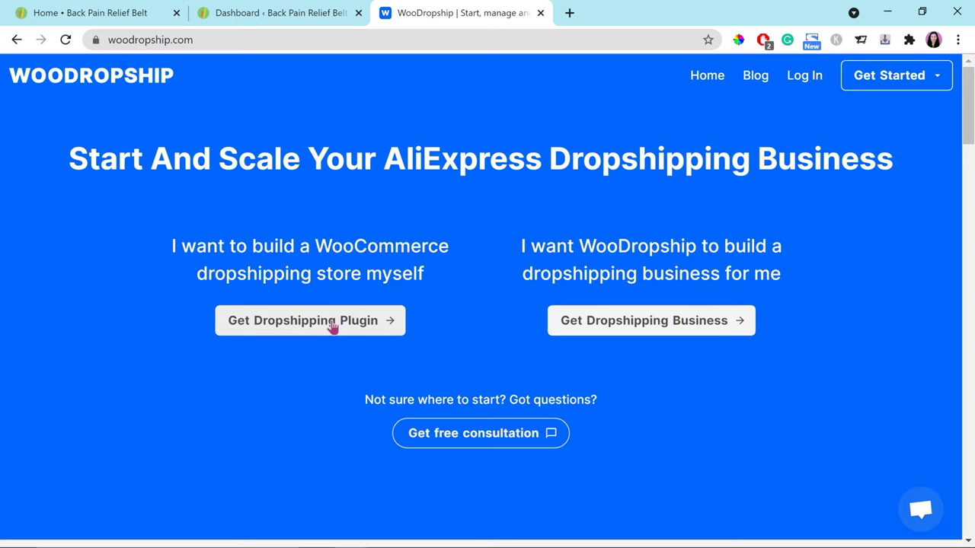
left_click(333, 326)
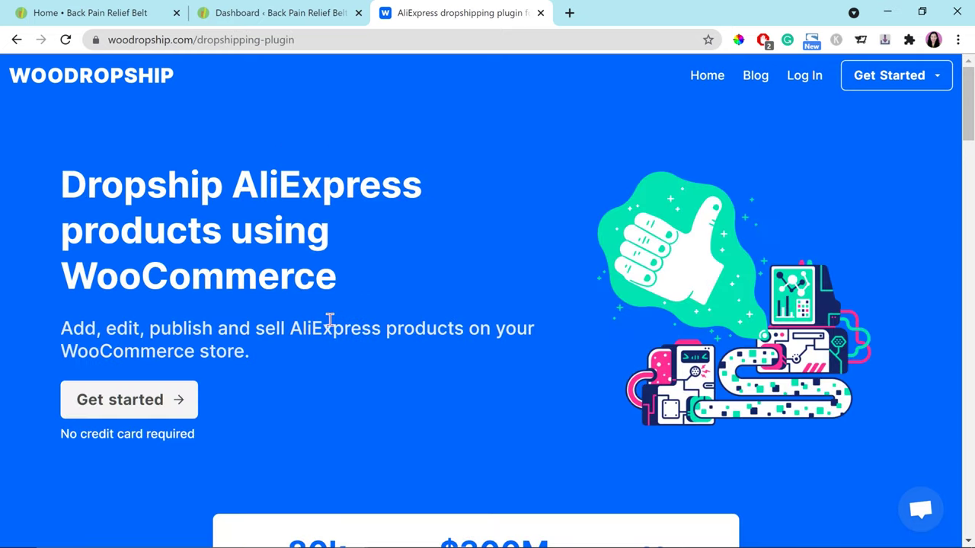
Step: Review the plugin page and choose Get started on the $49 Lifetime Membership
scroll(267, 382, "down", 1)
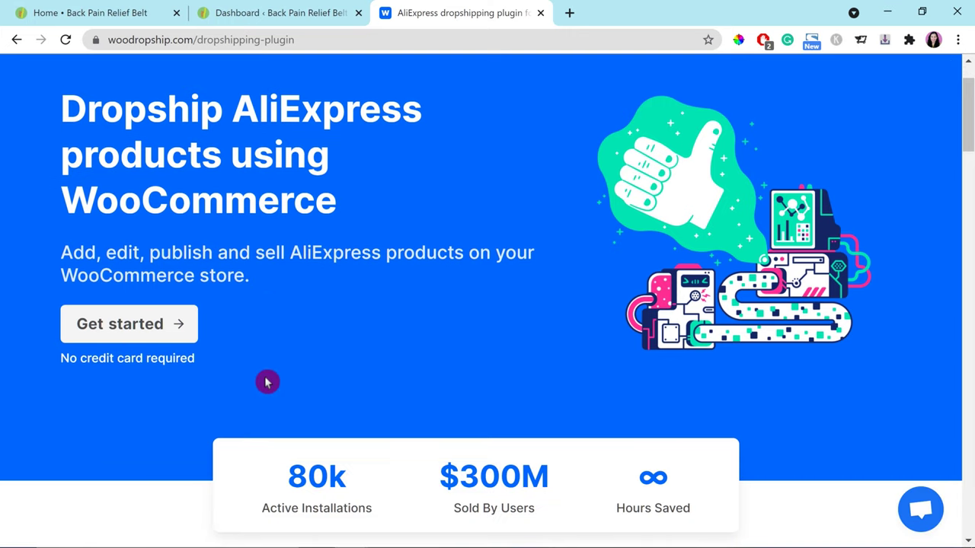
scroll(266, 382, "down", 1)
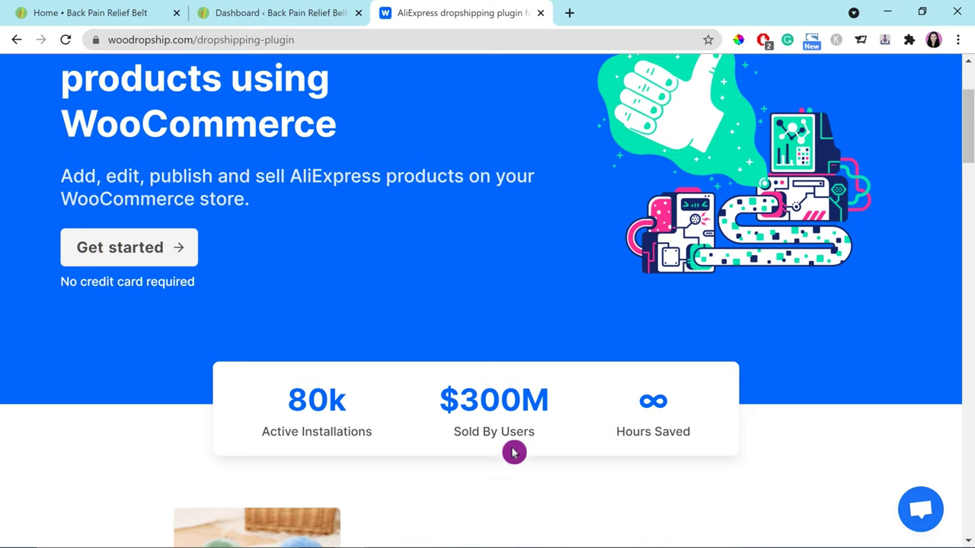
scroll(797, 404, "down", 2)
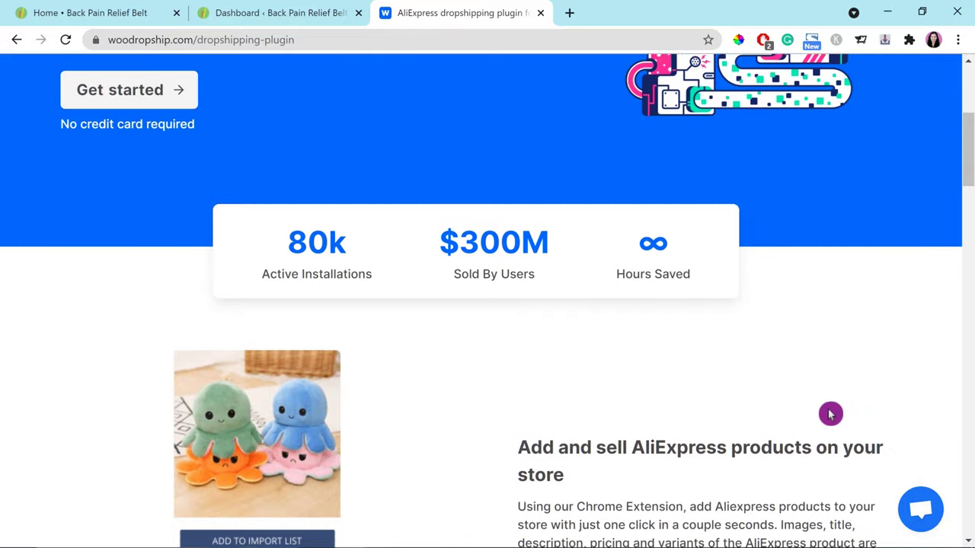
scroll(829, 414, "down", 2)
scroll(828, 417, "down", 3)
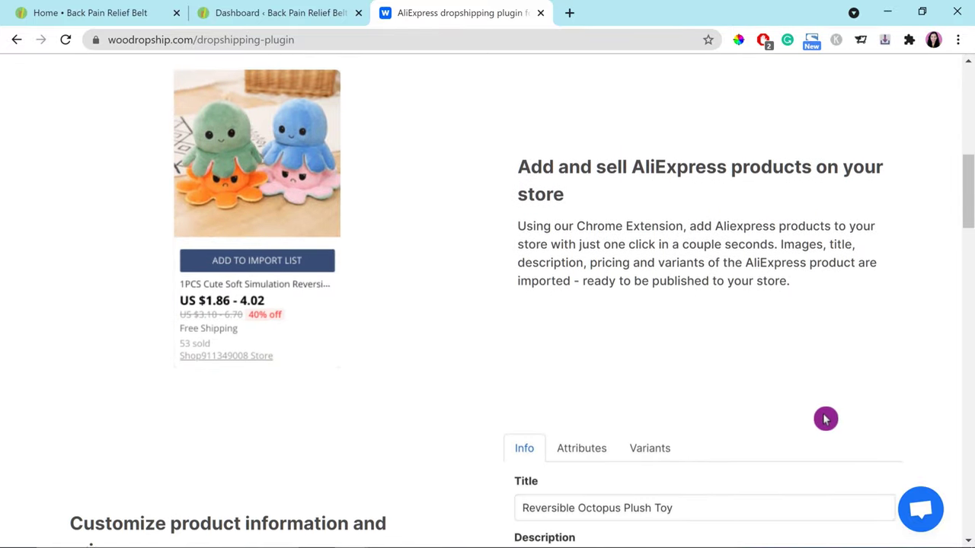
scroll(824, 419, "down", 4)
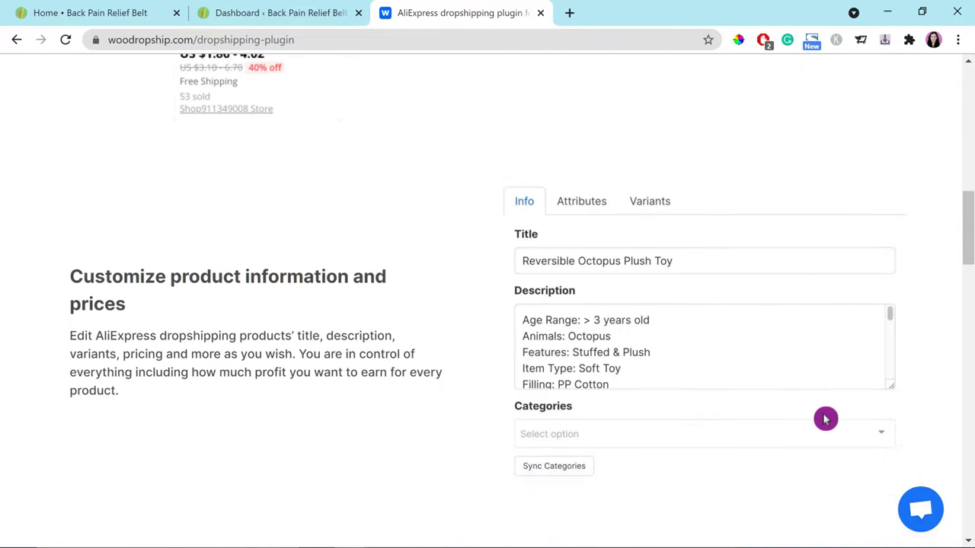
scroll(826, 419, "down", 2)
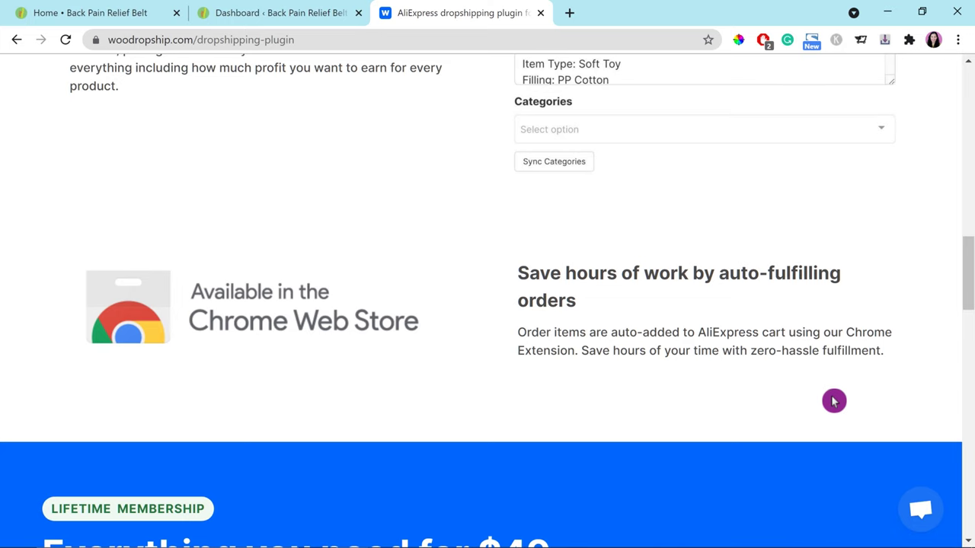
scroll(834, 401, "down", 3)
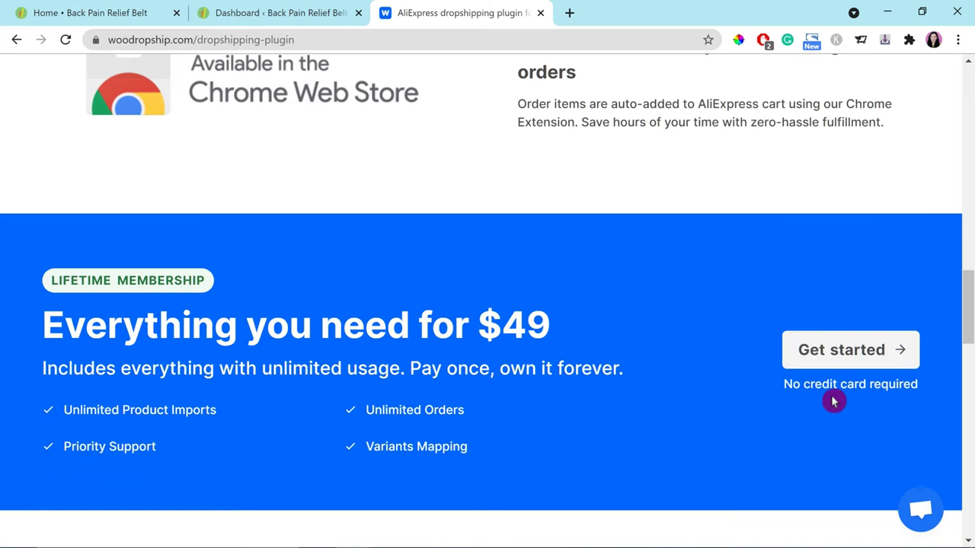
scroll(834, 402, "down", 1)
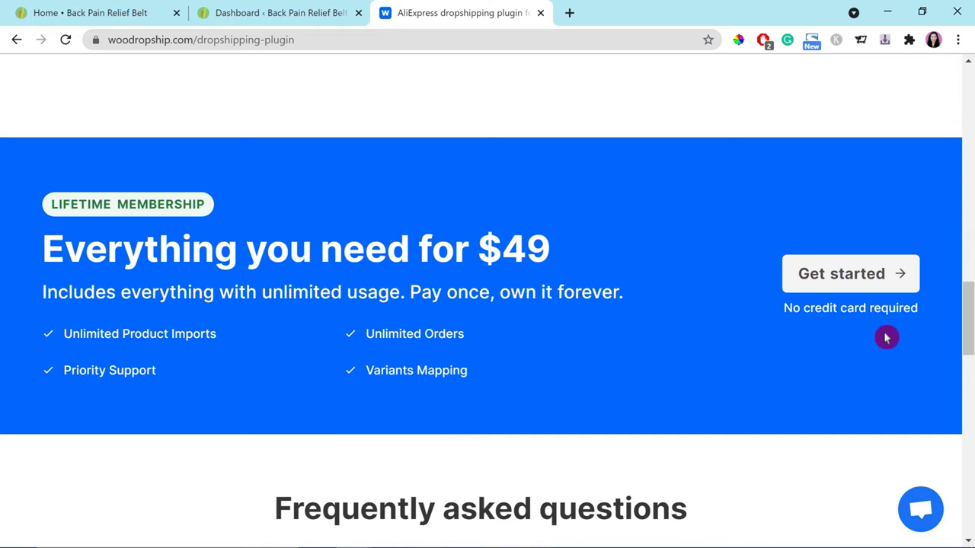
scroll(887, 338, "down", 4)
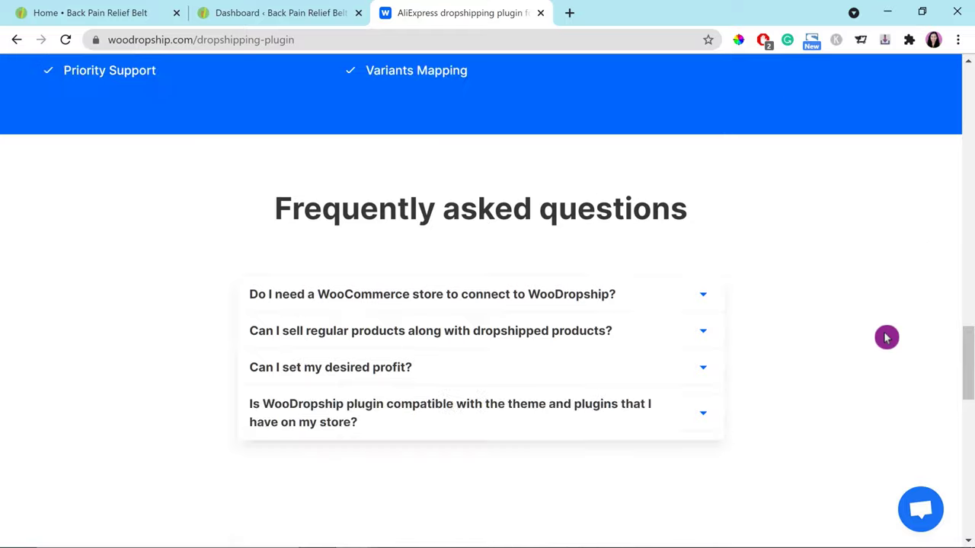
scroll(887, 337, "down", 8)
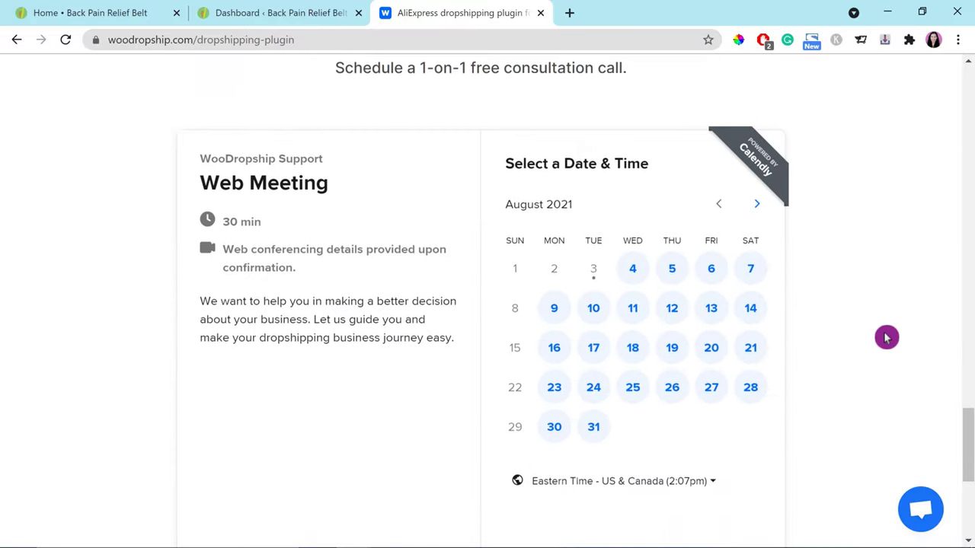
scroll(887, 337, "down", 5)
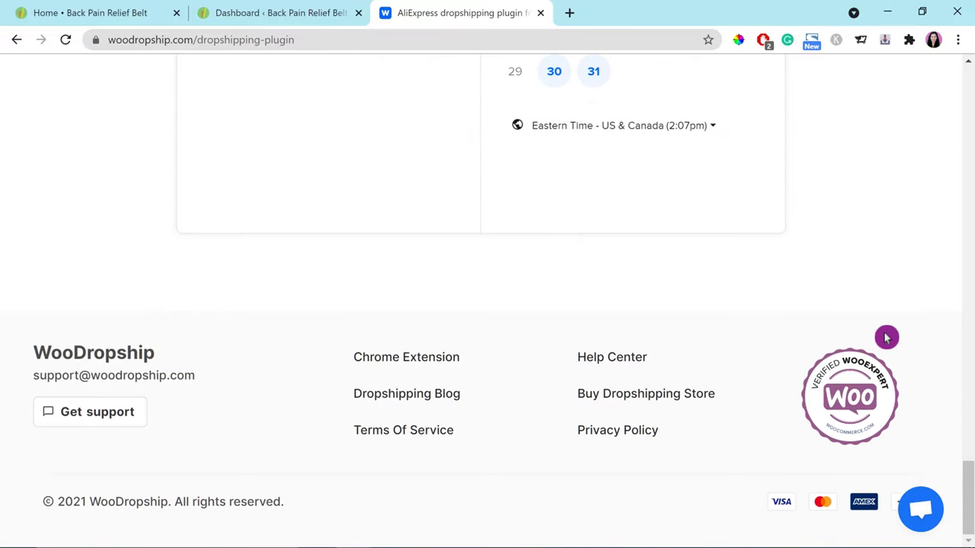
scroll(886, 338, "up", 6)
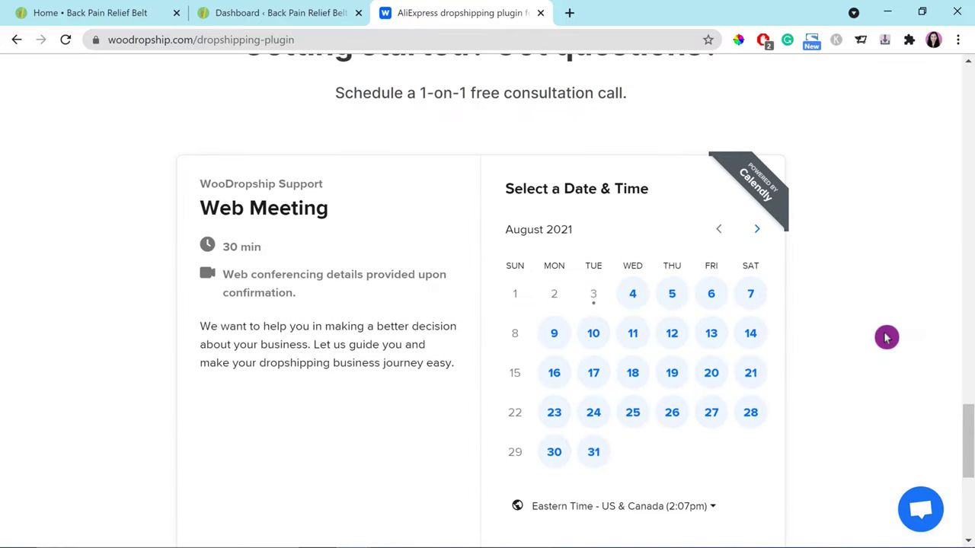
scroll(886, 338, "up", 2)
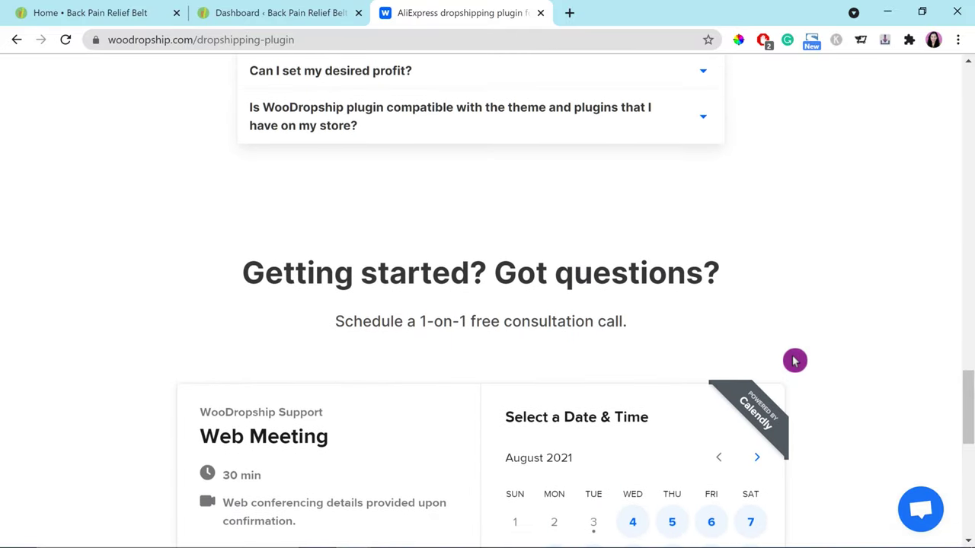
scroll(870, 316, "up", 2)
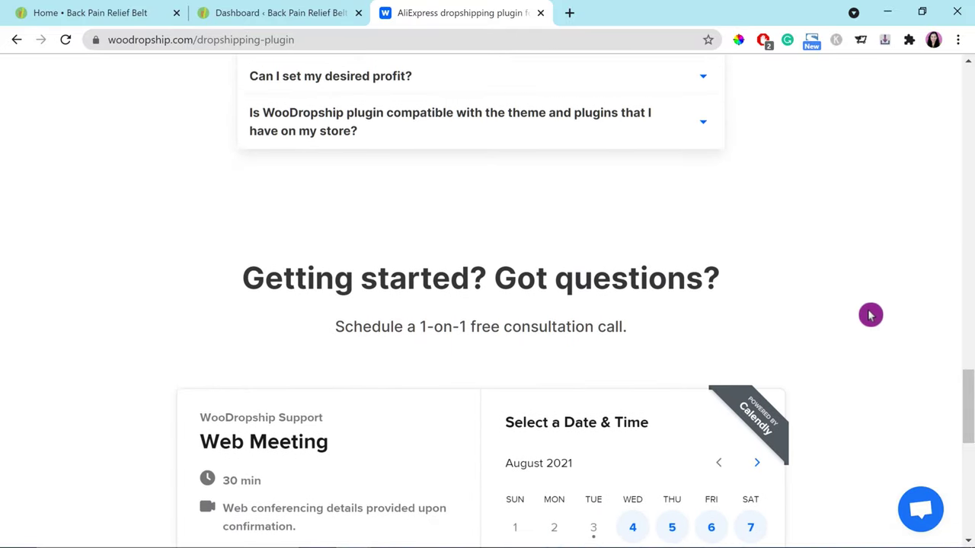
scroll(868, 318, "up", 7)
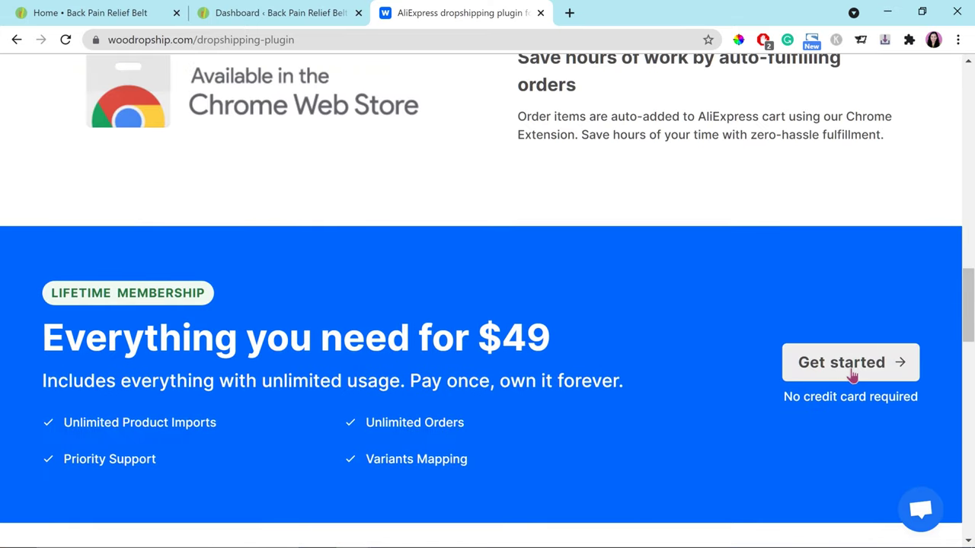
left_click(861, 371)
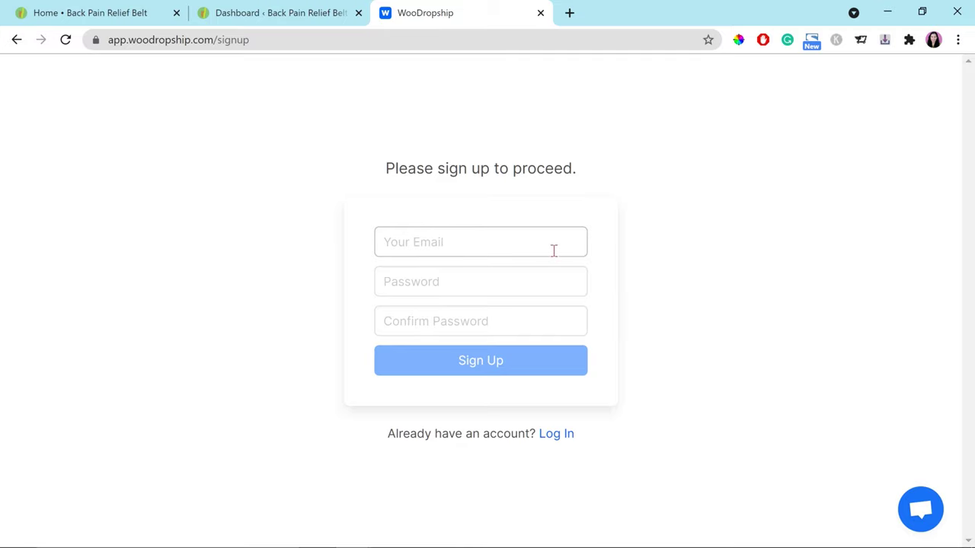
Step: Sign up for a WooDropship account with the user's e-mail and a confirmed password
left_click(553, 251)
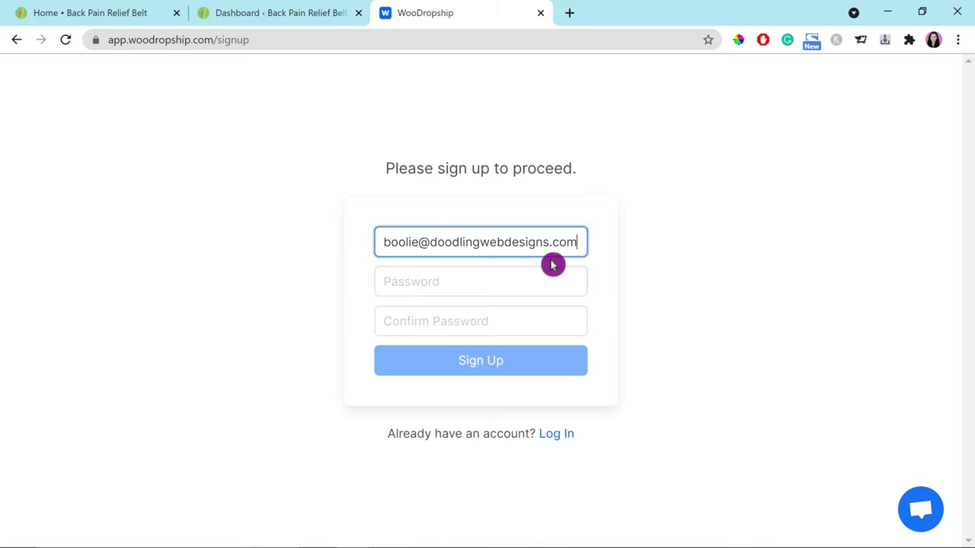
left_click(534, 281)
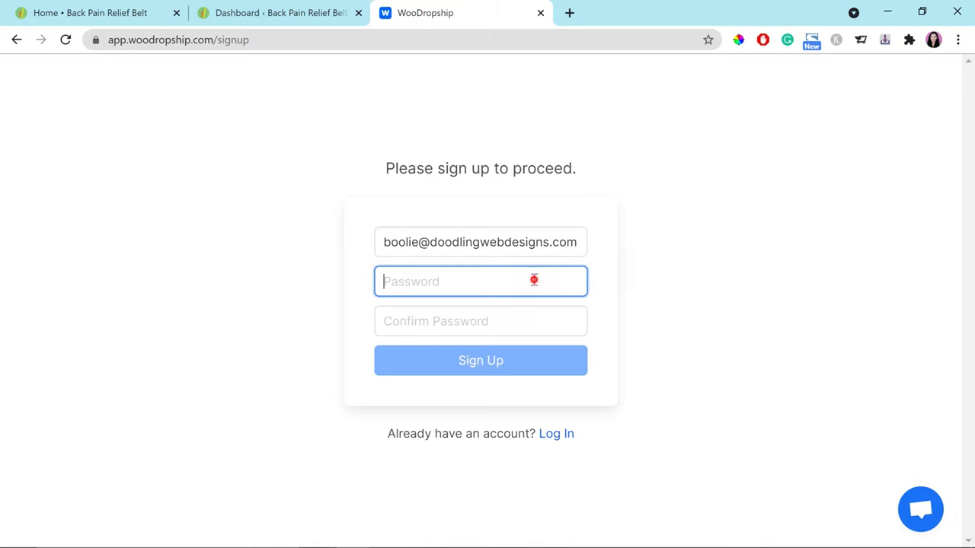
type("•")
key("Tab")
type("•")
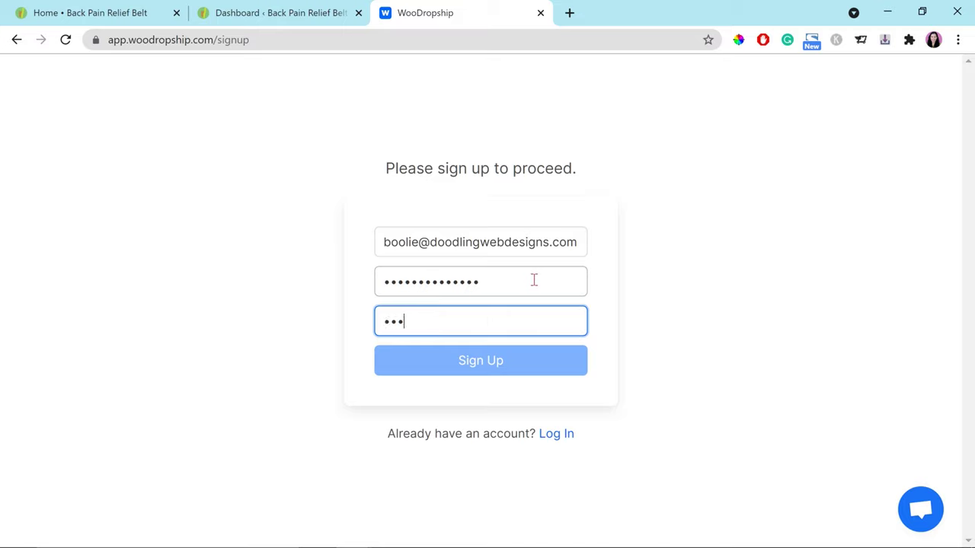
type("•••••••")
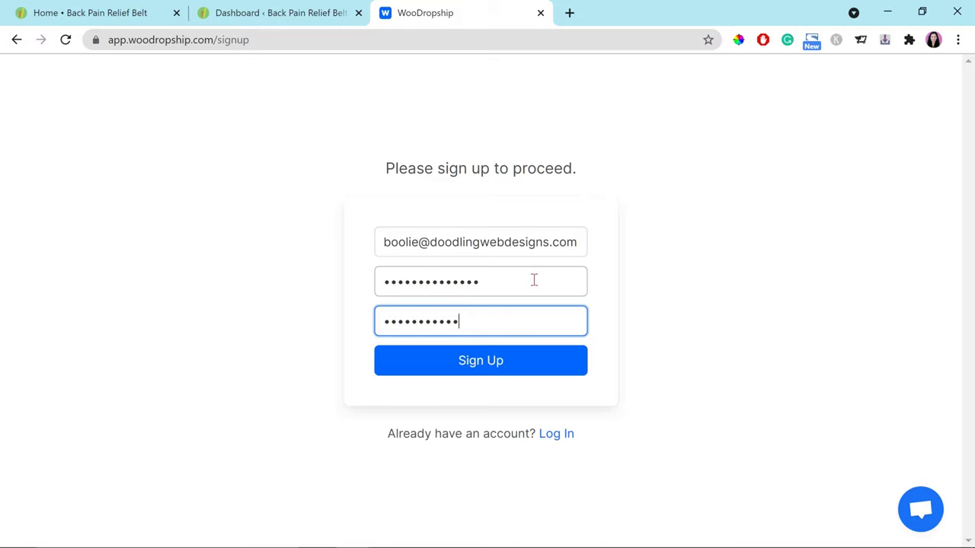
left_click(502, 366)
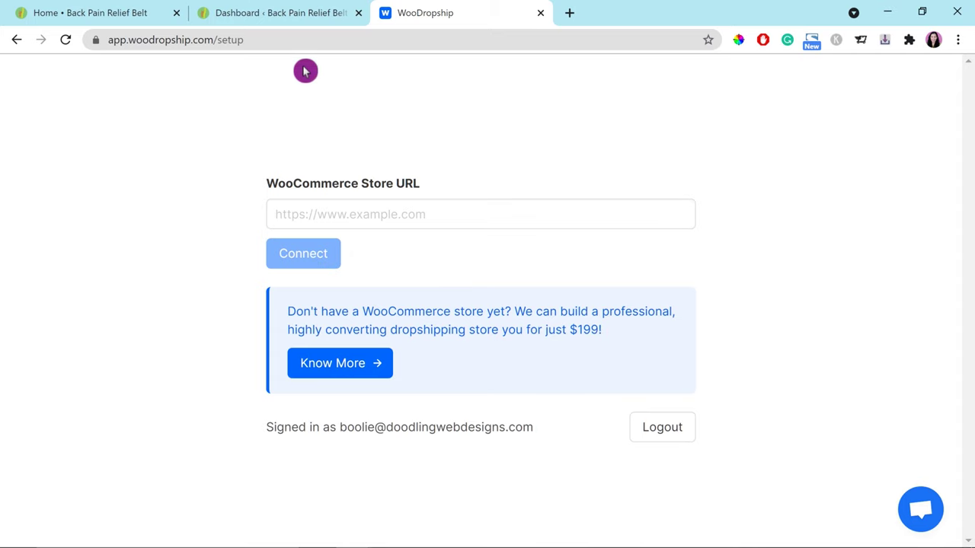
Step: Copy the store's web address from the homepage tab's address bar
left_click(236, 15)
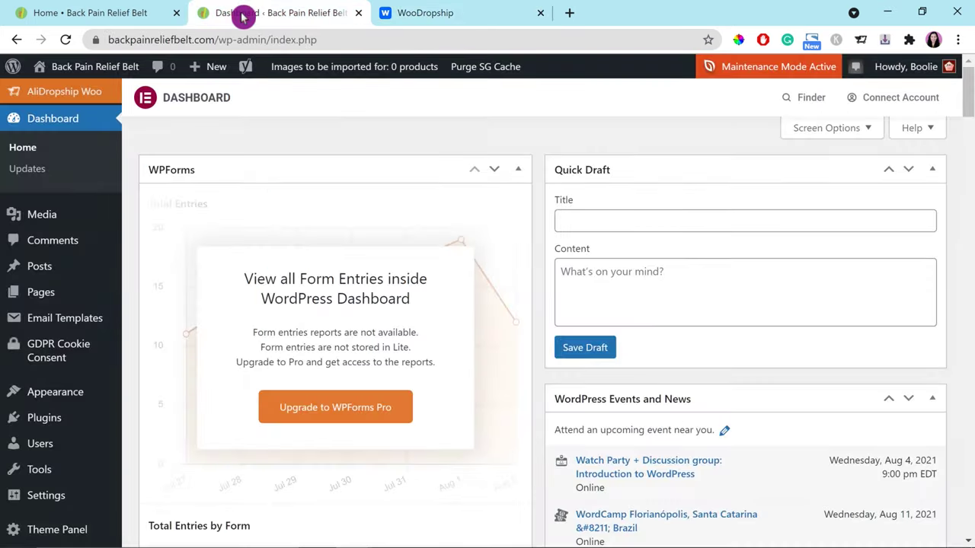
left_click(142, 15)
left_click_drag(229, 11, 69, 13)
left_click(237, 19)
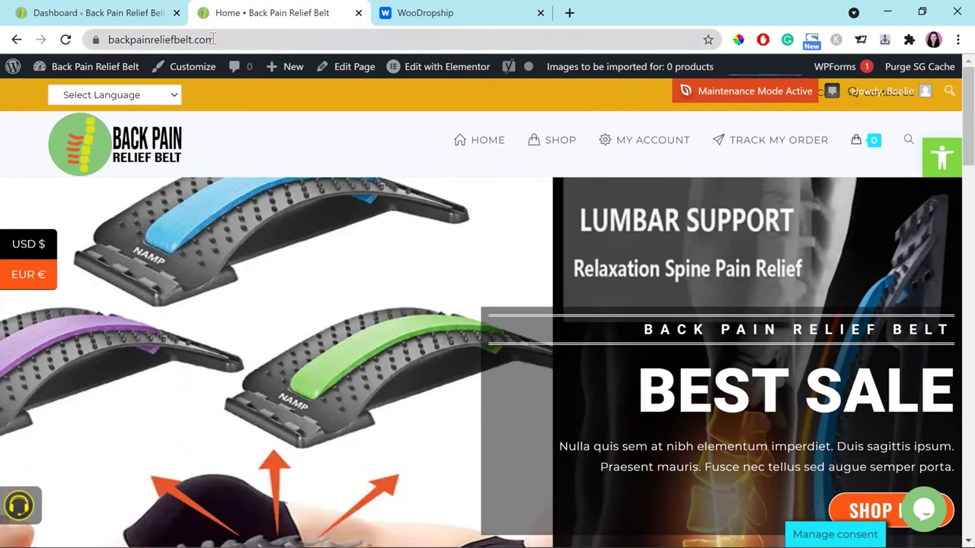
left_click(220, 38)
key("ctrl+c")
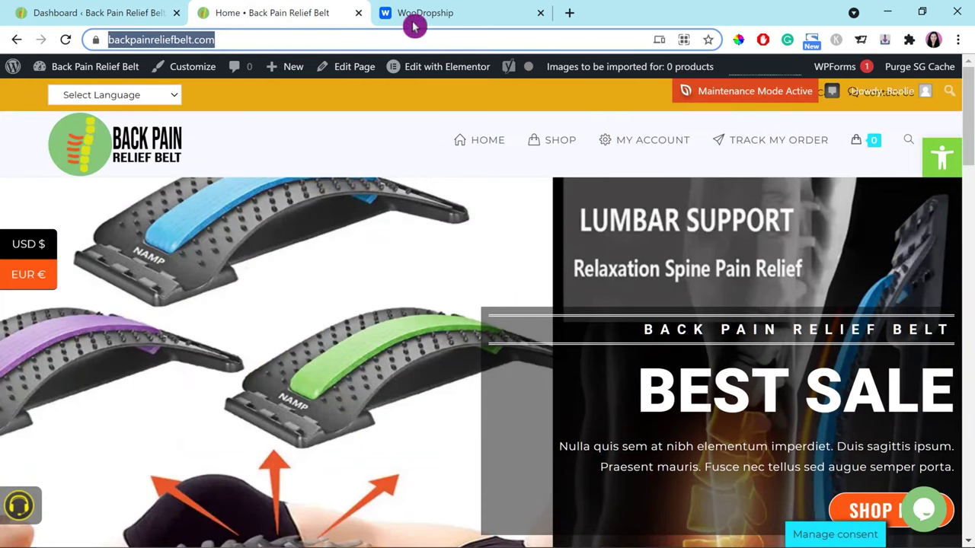
left_click(415, 15)
left_click(367, 218)
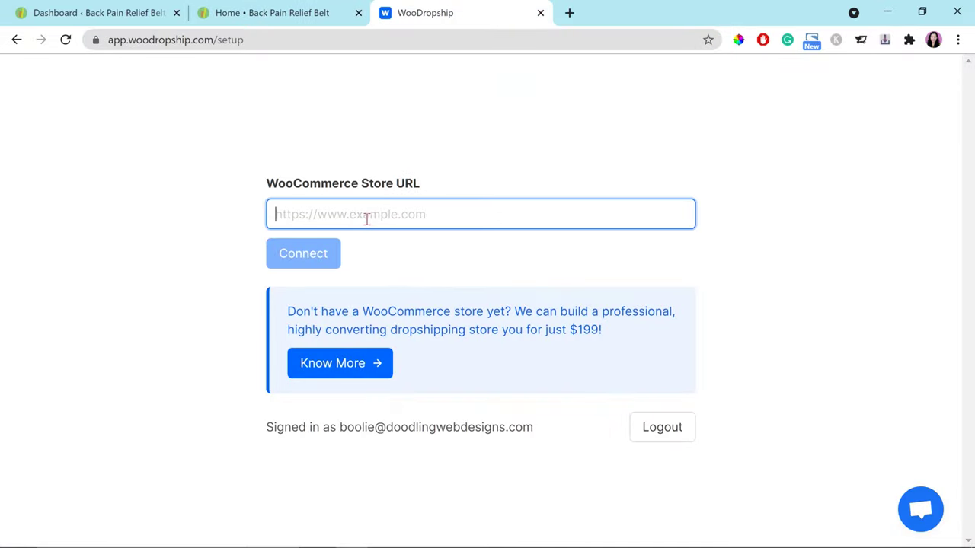
key("ctrl+v")
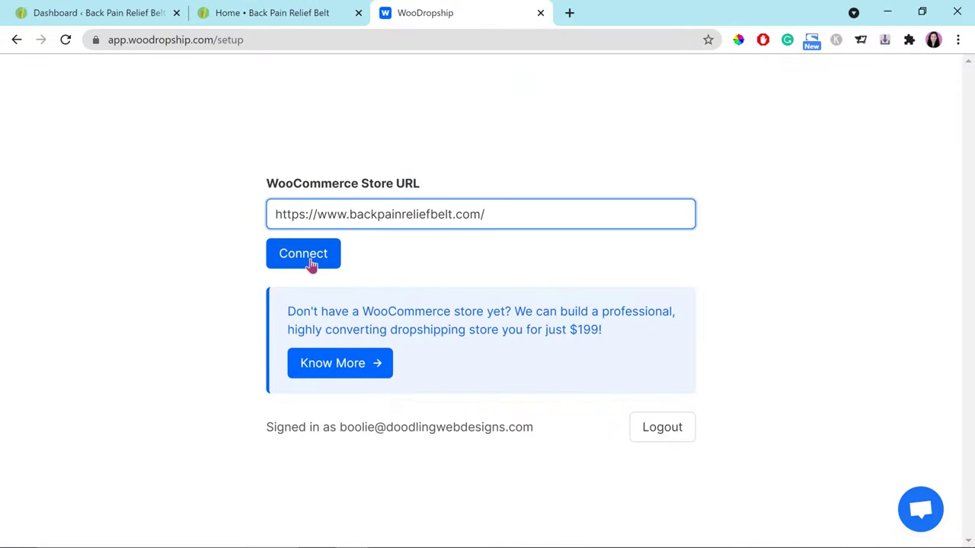
left_click(313, 261)
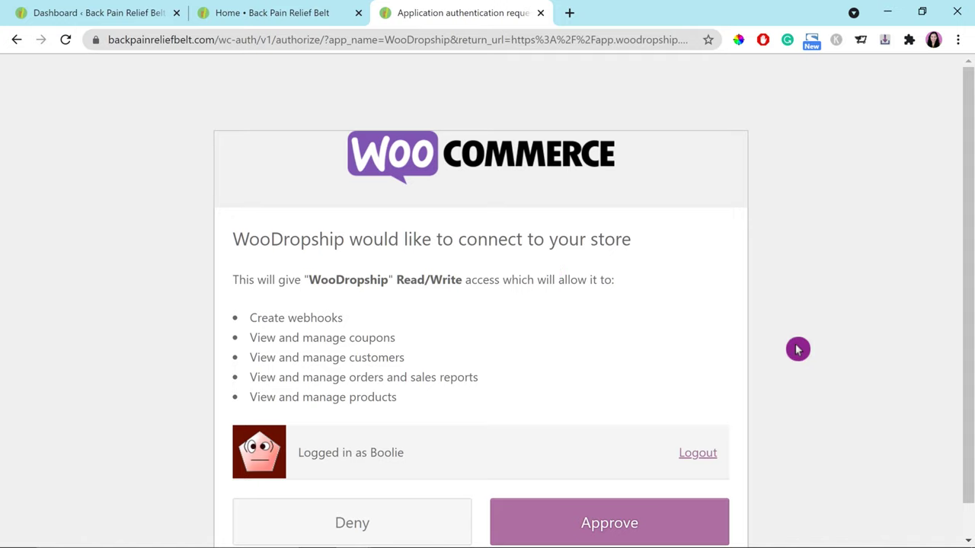
Step: Approve WooDropship's Read/Write access to the WooCommerce store
scroll(797, 349, "down", 1)
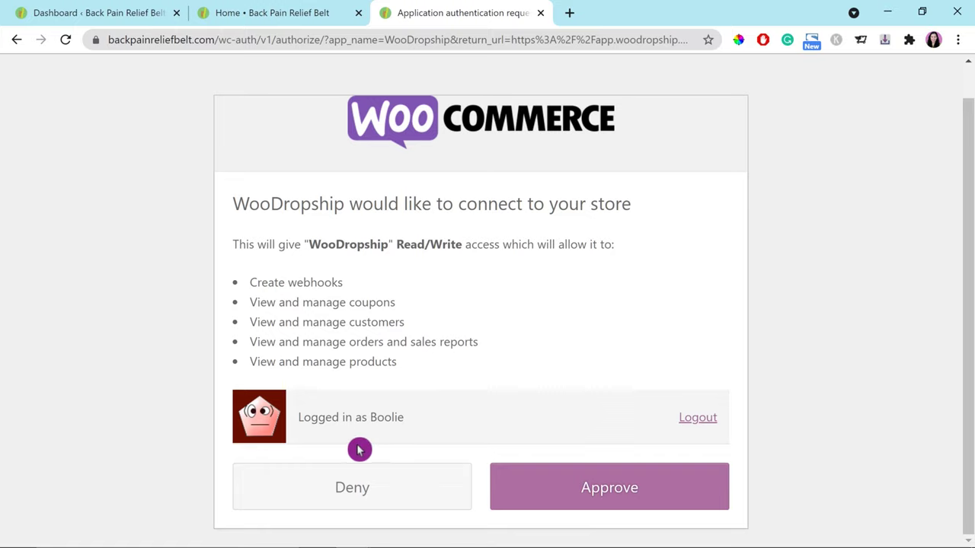
left_click(623, 499)
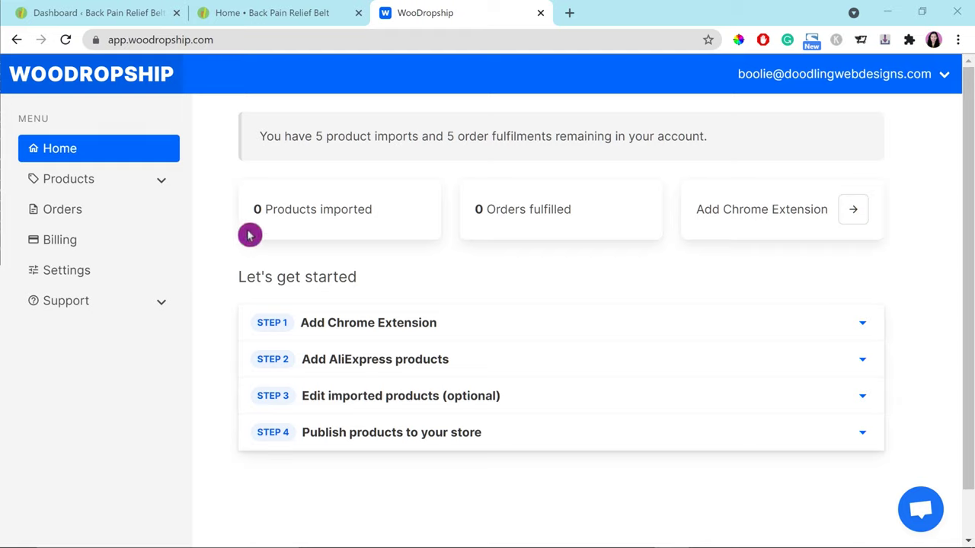
left_click(412, 335)
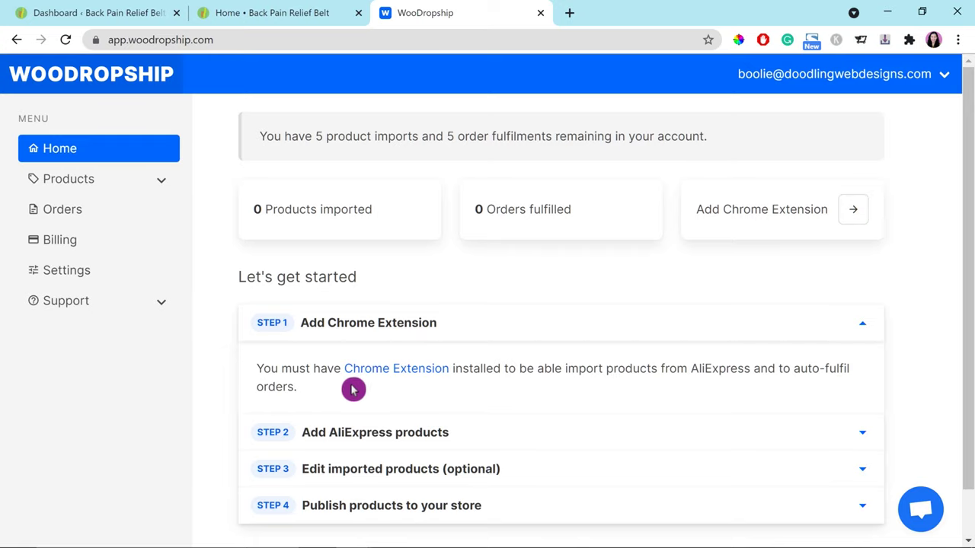
Step: Add the WooDropship extension to Chrome from the Chrome Web Store
left_click(403, 372)
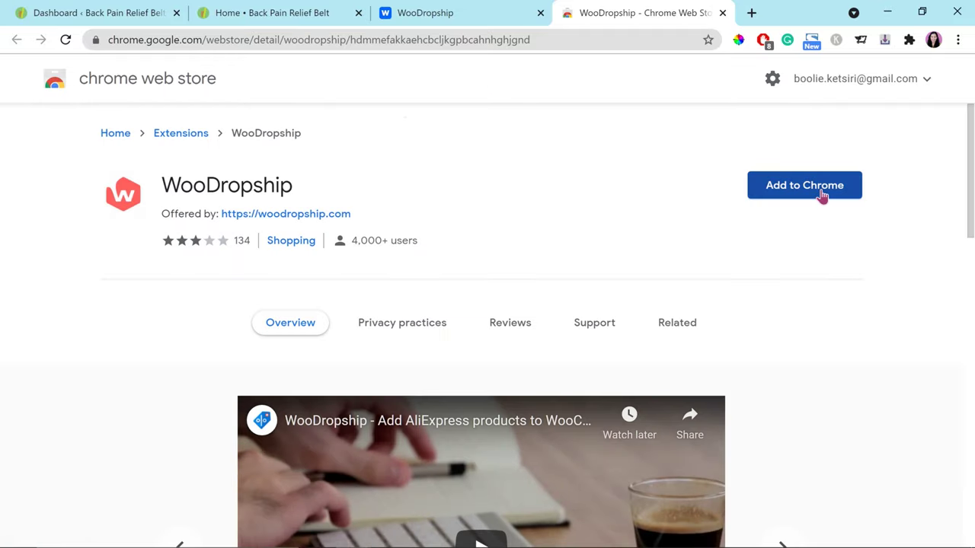
left_click(823, 196)
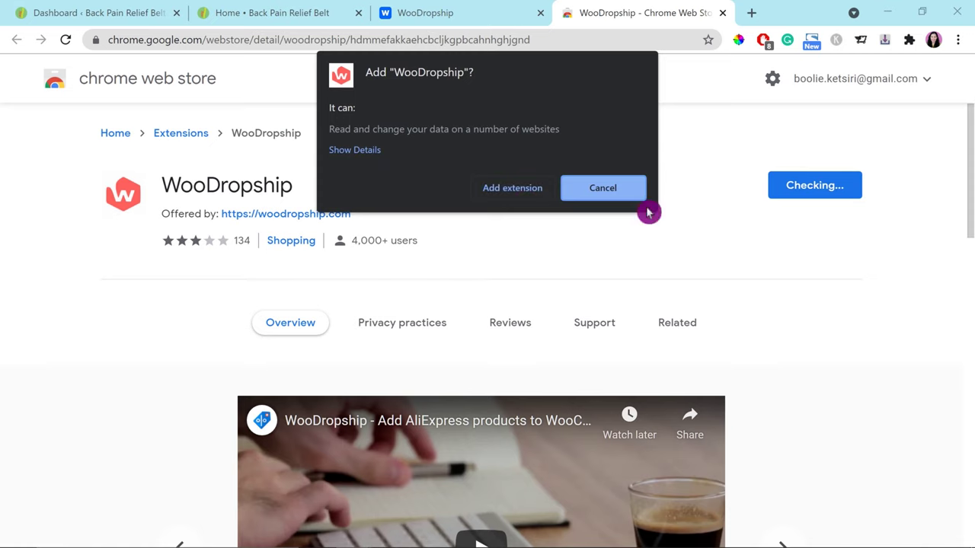
left_click(520, 190)
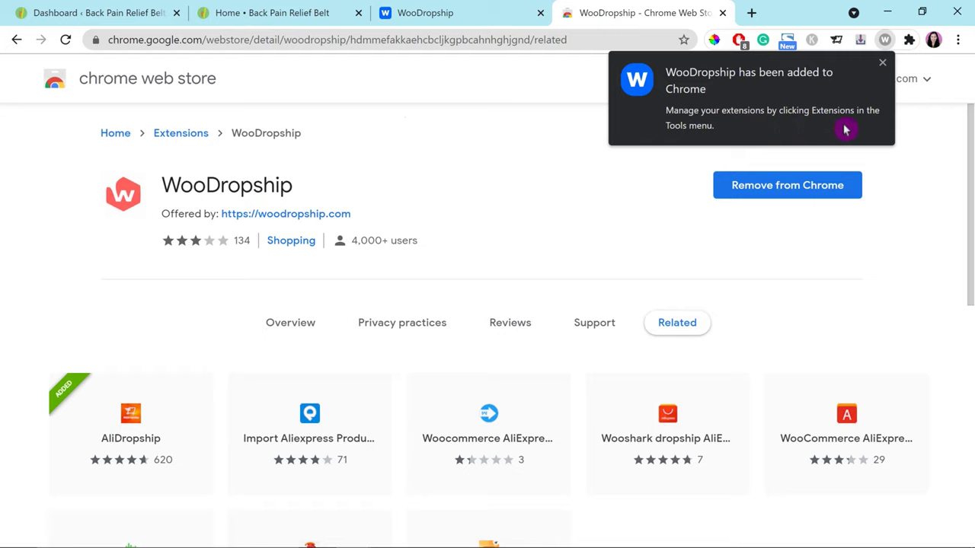
left_click(885, 68)
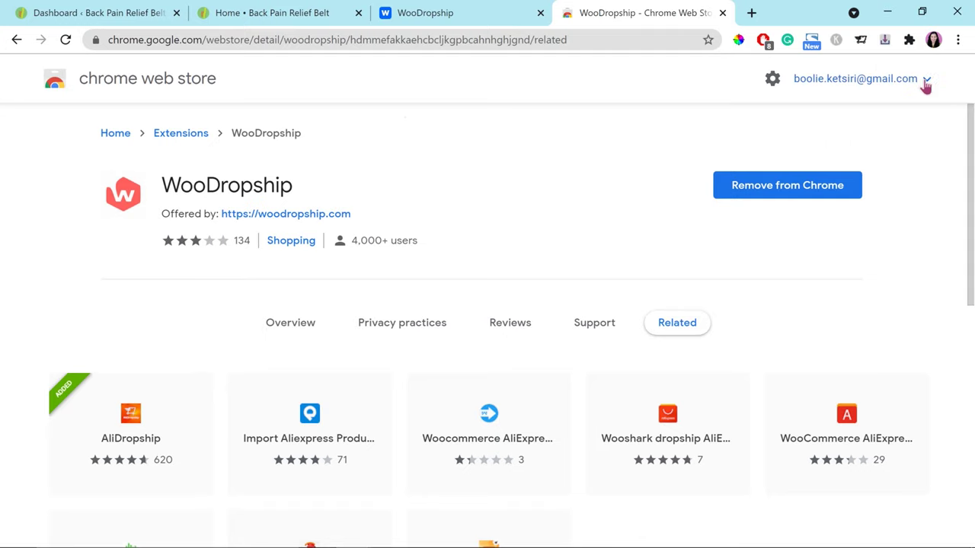
left_click(911, 43)
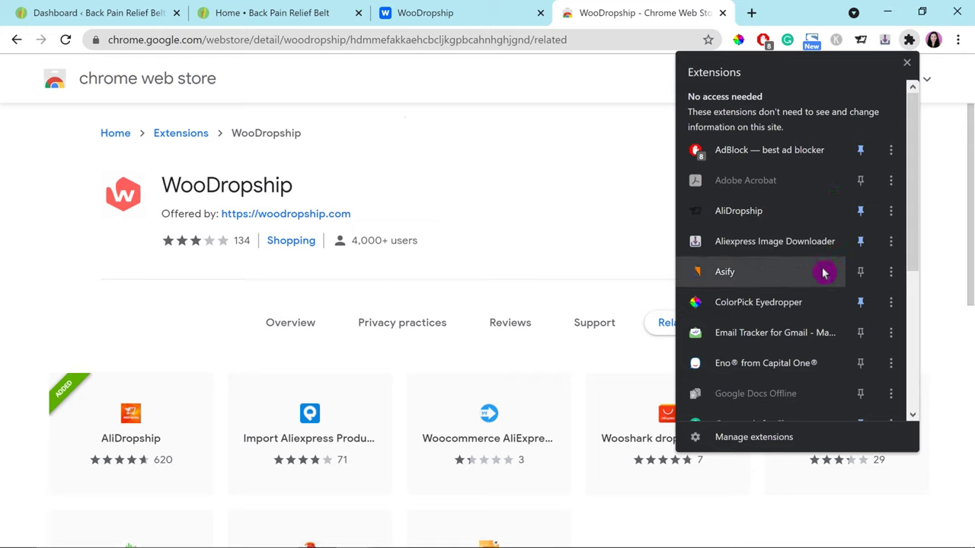
Step: Pin the WooDropship extension to the Chrome toolbar
scroll(834, 305, "down", 2)
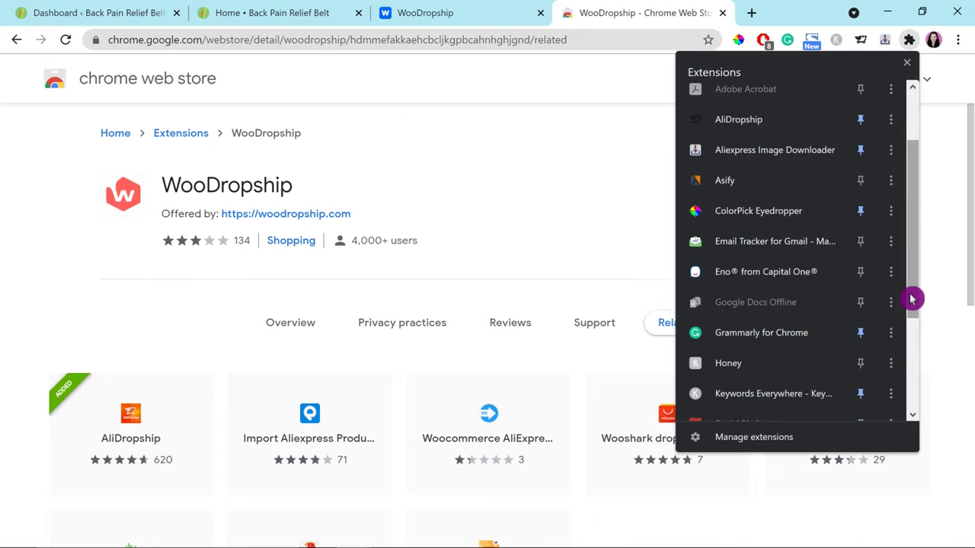
left_click_drag(912, 299, 904, 413)
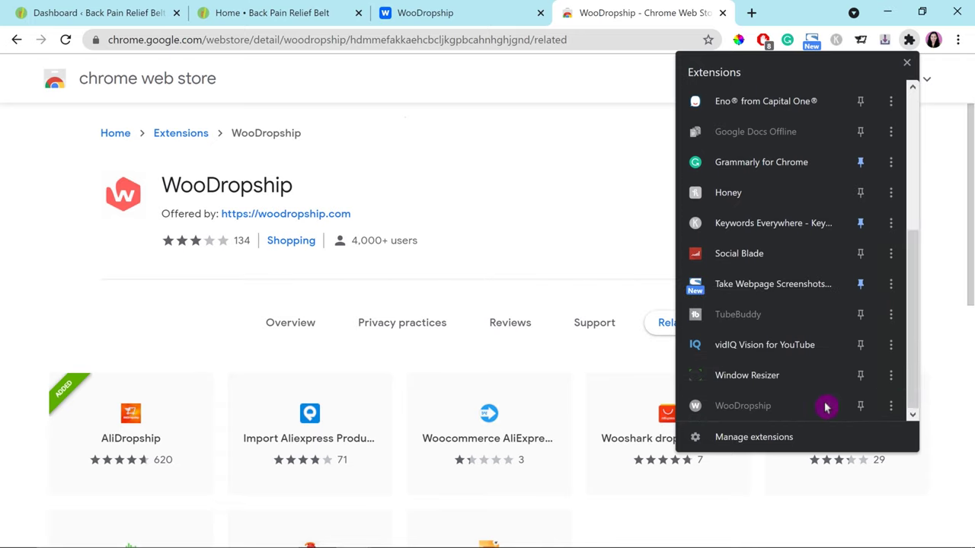
left_click(862, 410)
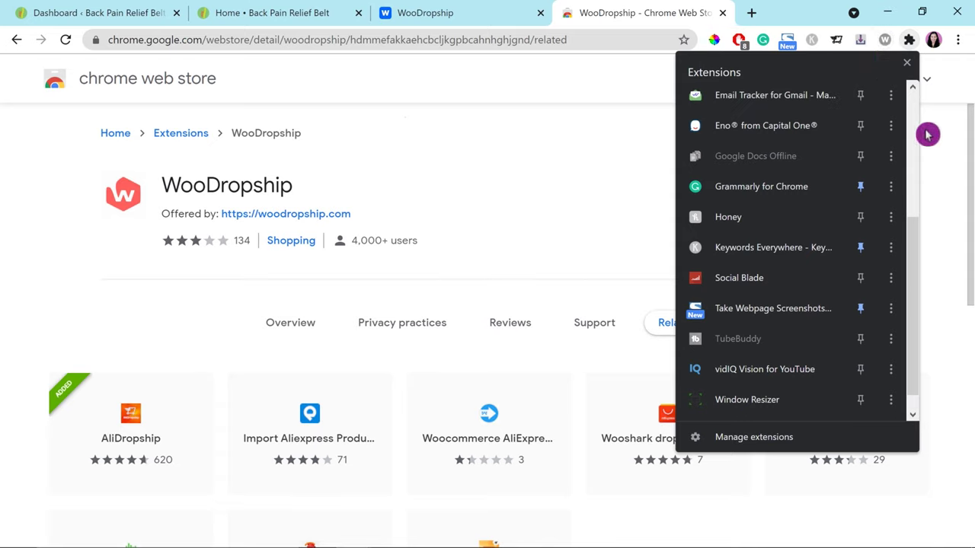
left_click(910, 71)
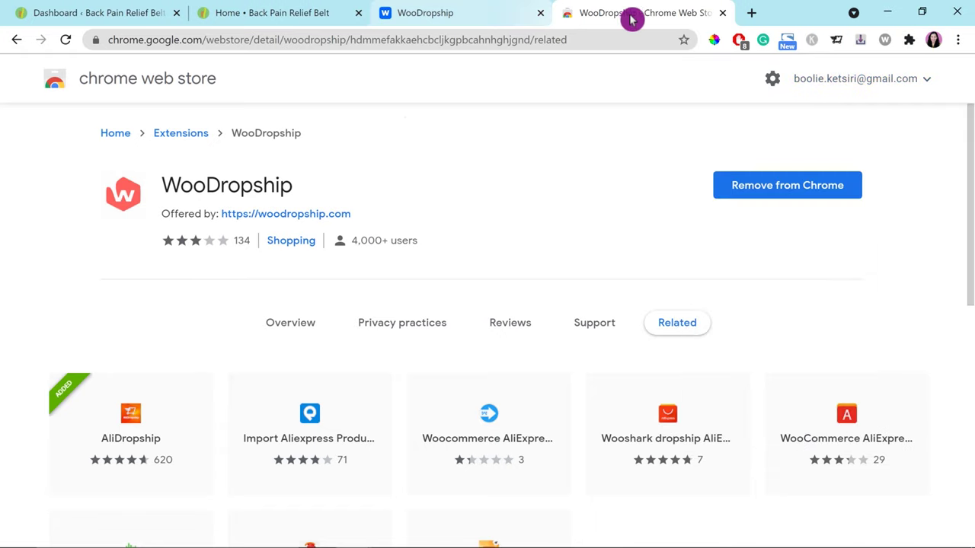
Step: Read Step 2 'Add AliExpress products' and launch AliExpress from its link
left_click(725, 20)
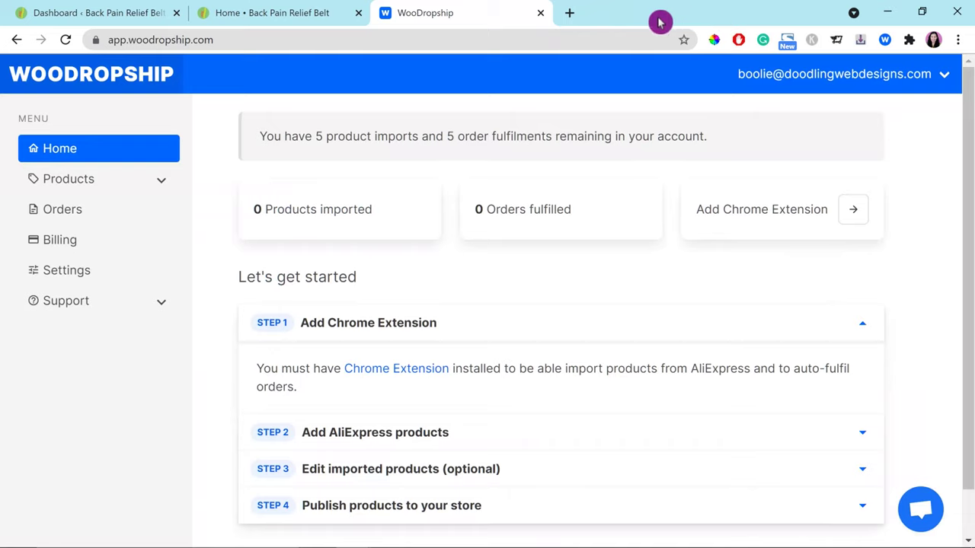
left_click(862, 433)
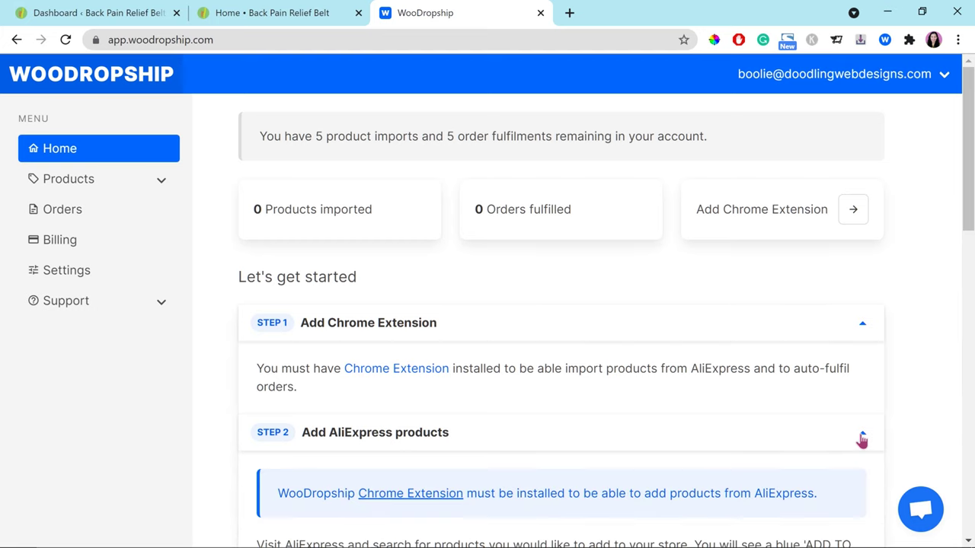
scroll(861, 440, "down", 2)
scroll(862, 440, "down", 3)
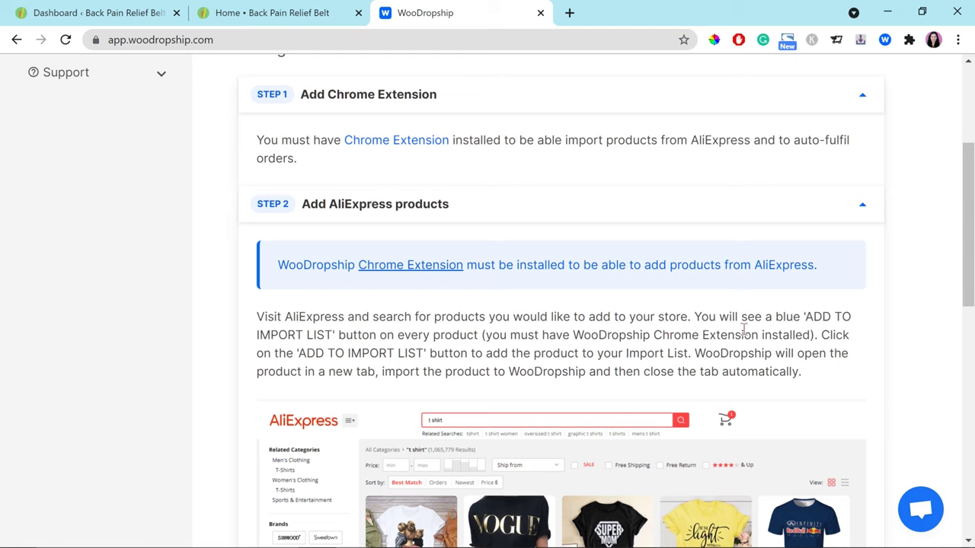
scroll(802, 346, "down", 2)
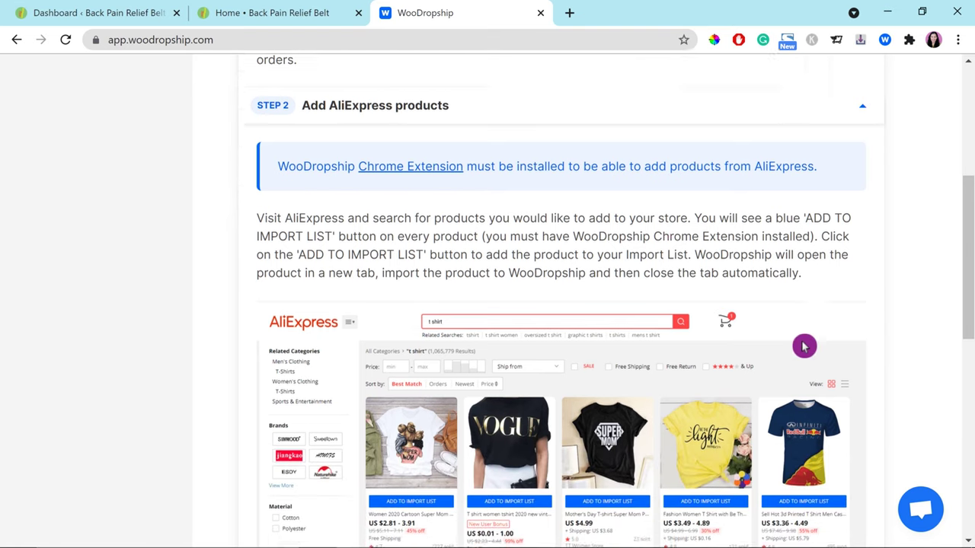
scroll(804, 346, "down", 1)
scroll(897, 349, "down", 1)
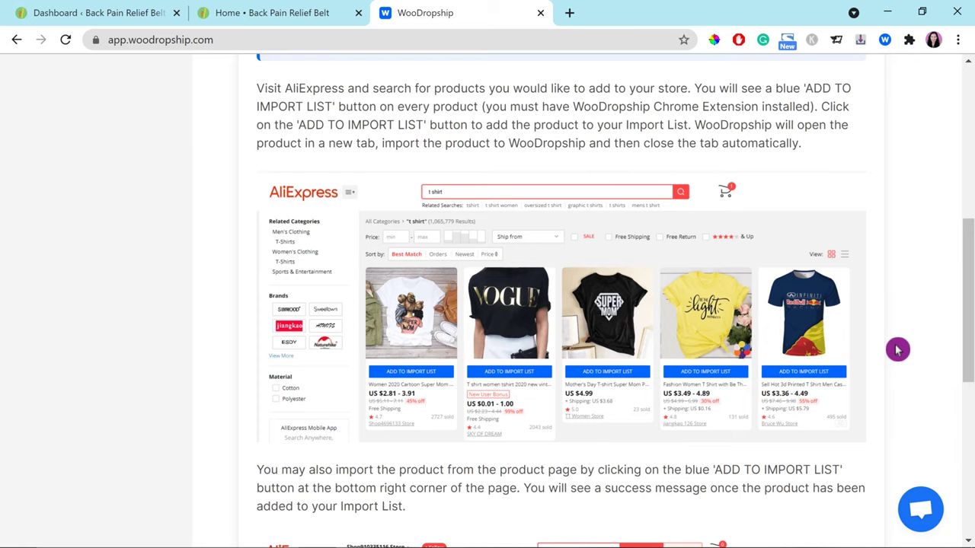
scroll(897, 349, "down", 1)
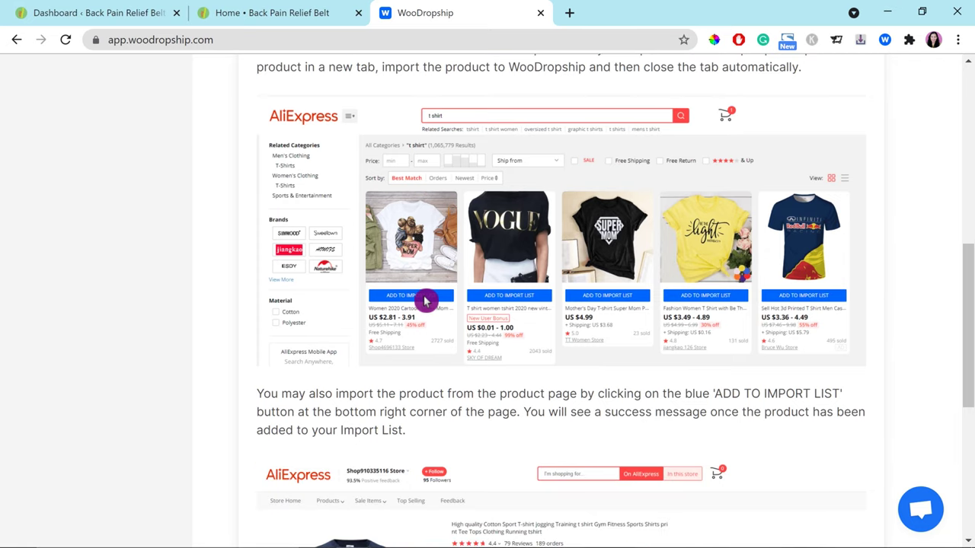
scroll(425, 301, "down", 2)
scroll(844, 362, "down", 2)
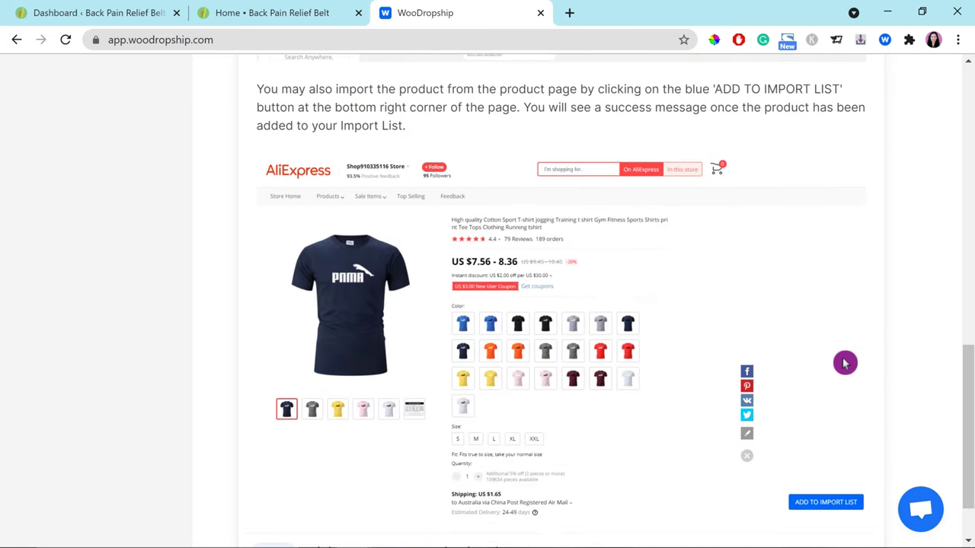
left_click(844, 364)
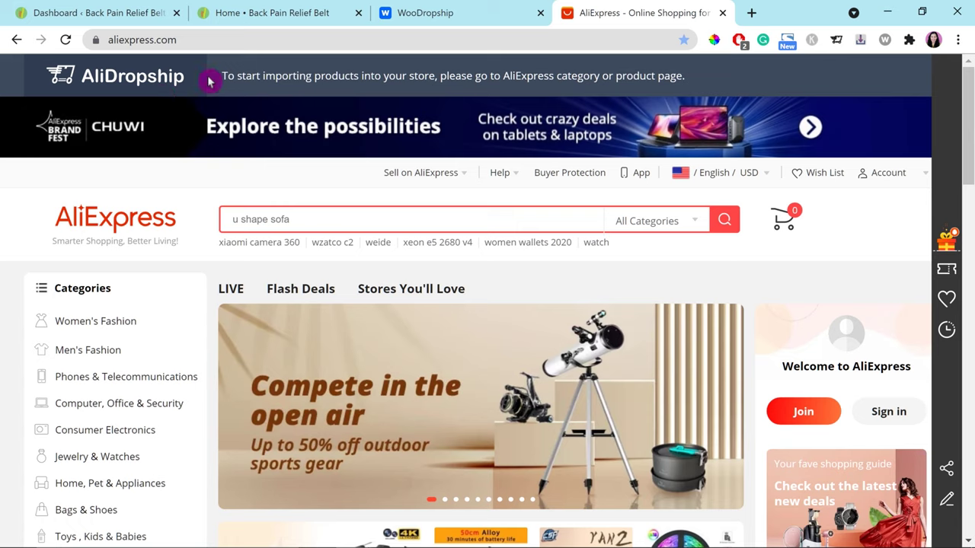
Step: Sign in to the AliExpress account from the Account menu
mouse_move(914, 177)
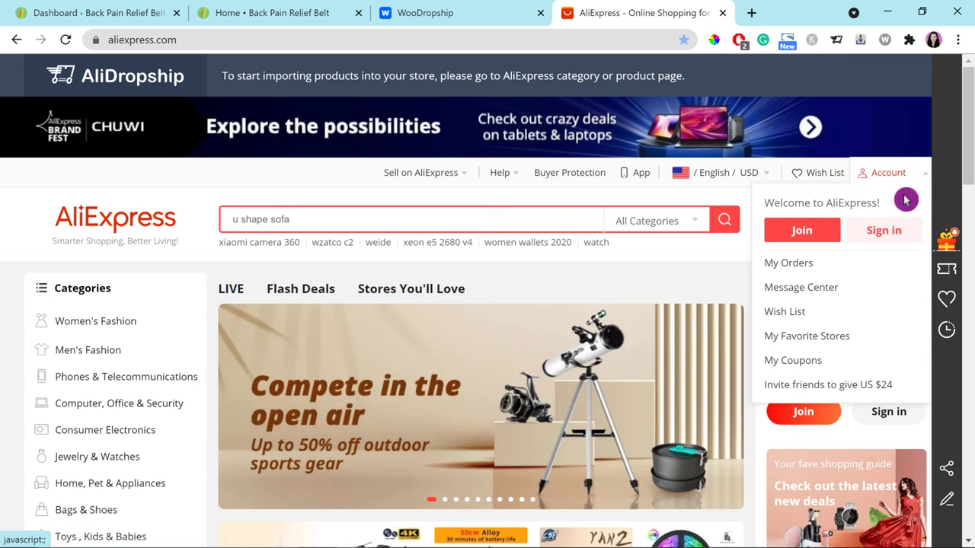
left_click(881, 236)
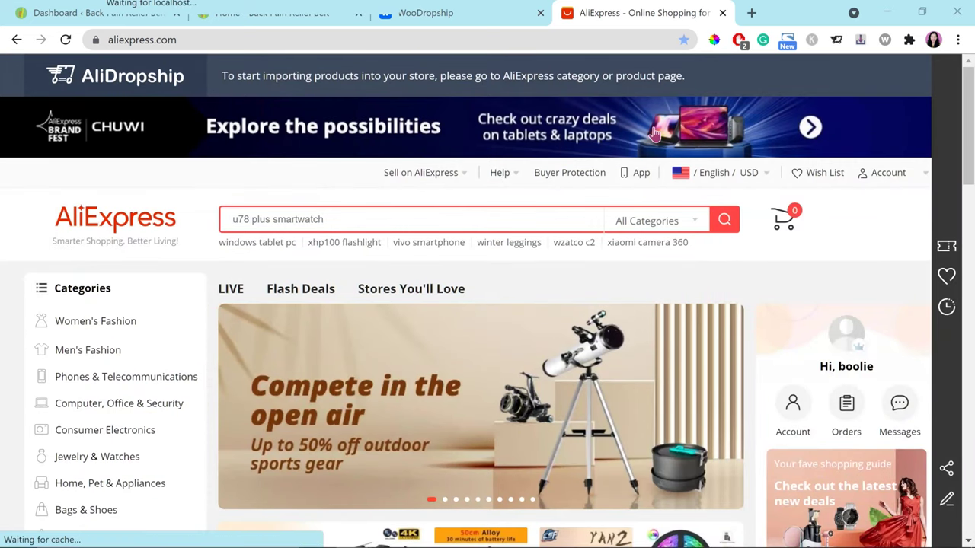
left_click(857, 237)
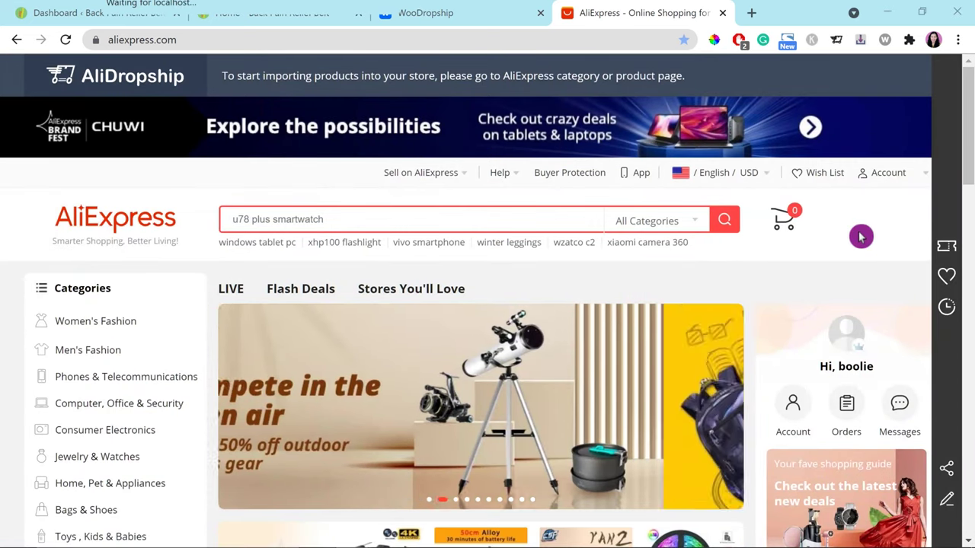
Step: Open the Computer, Office & Security category from the Categories menu
scroll(859, 236, "down", 2)
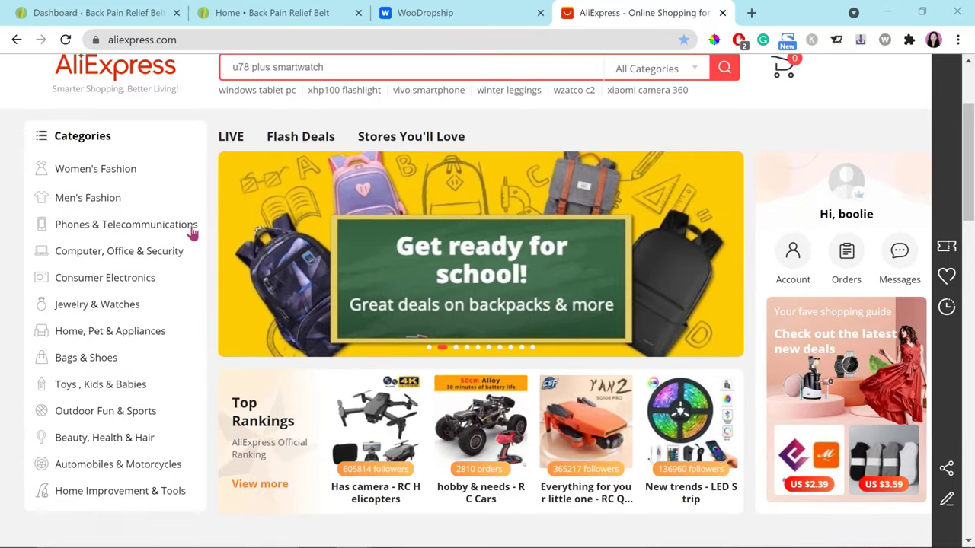
scroll(191, 233, "down", 1)
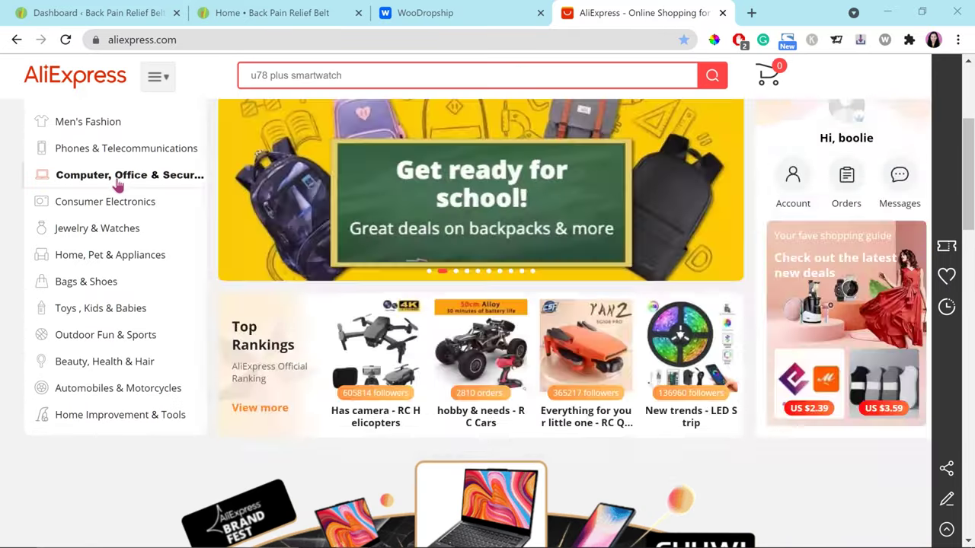
mouse_move(122, 177)
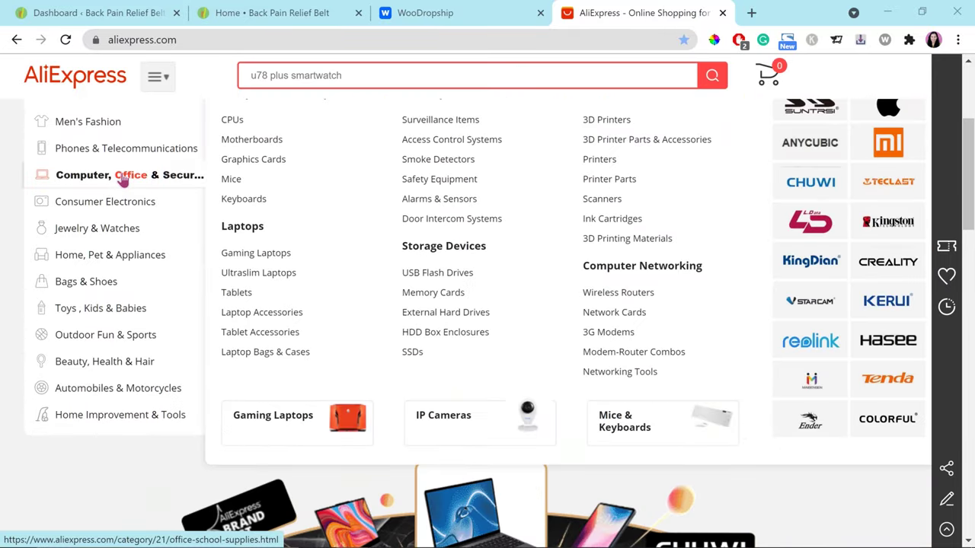
left_click(124, 177)
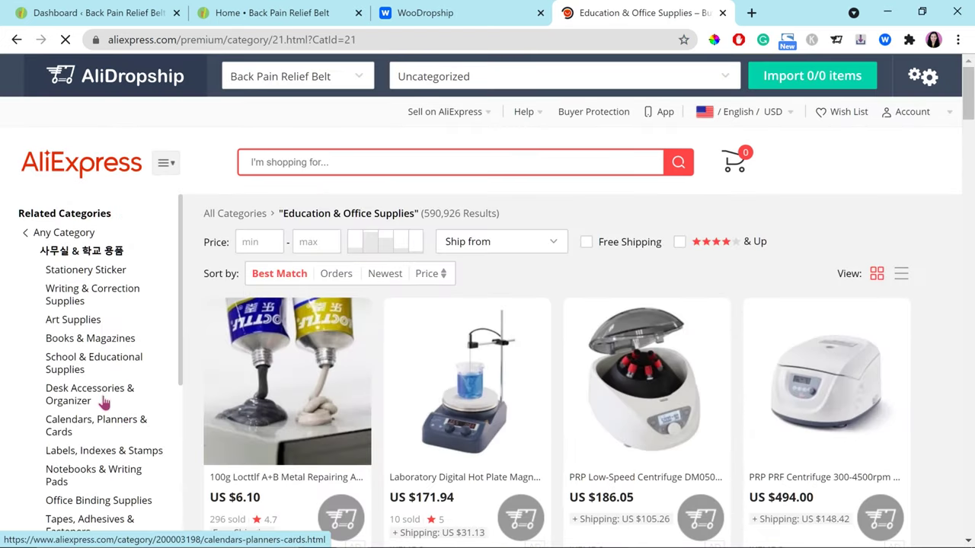
Step: Open Desk Accessories & Organizer, sort by orders, and find the Cable Holder listing
left_click(82, 394)
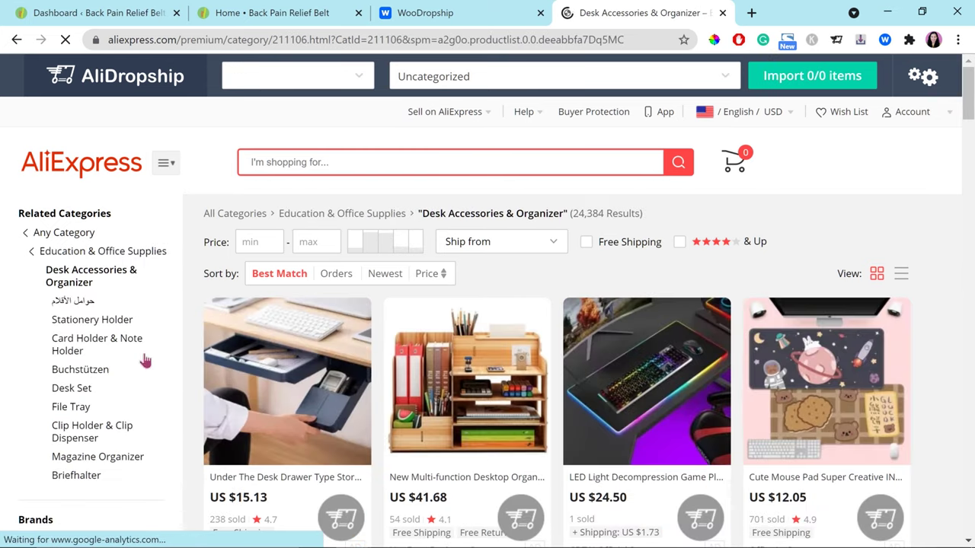
left_click(338, 274)
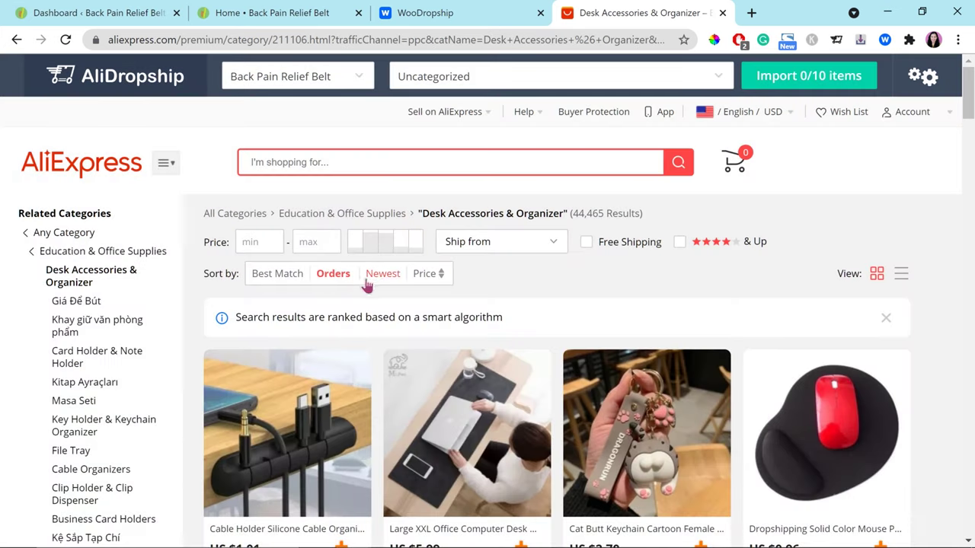
scroll(436, 301, "down", 2)
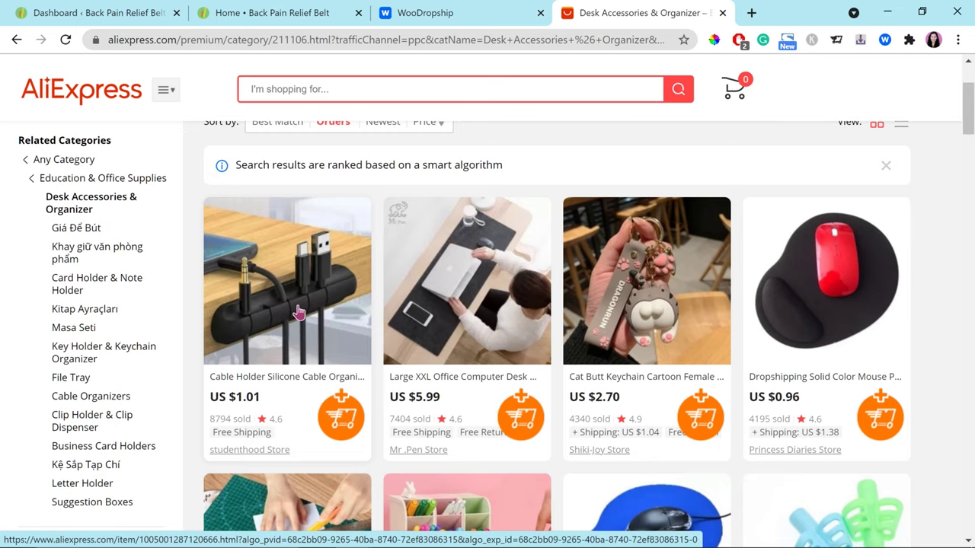
scroll(314, 372, "up", 3)
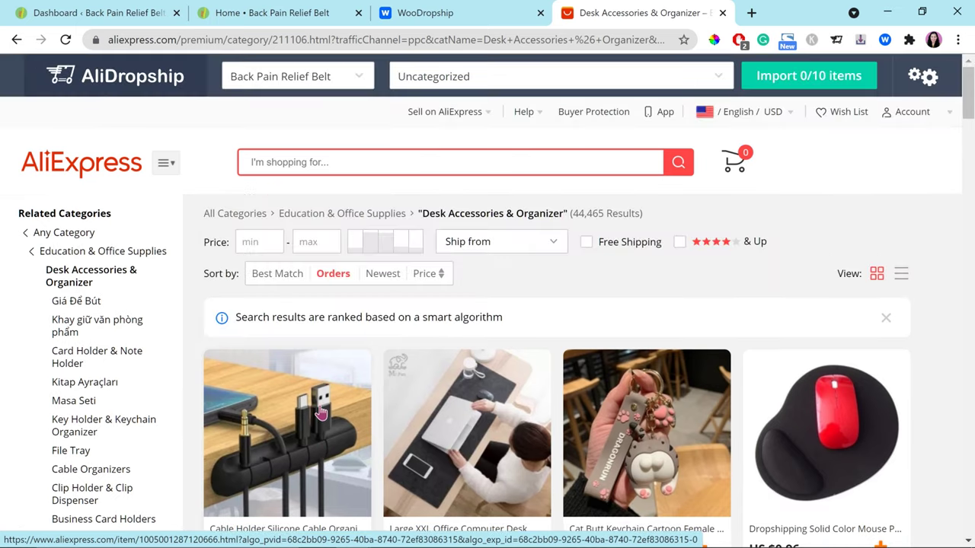
scroll(317, 409, "down", 1)
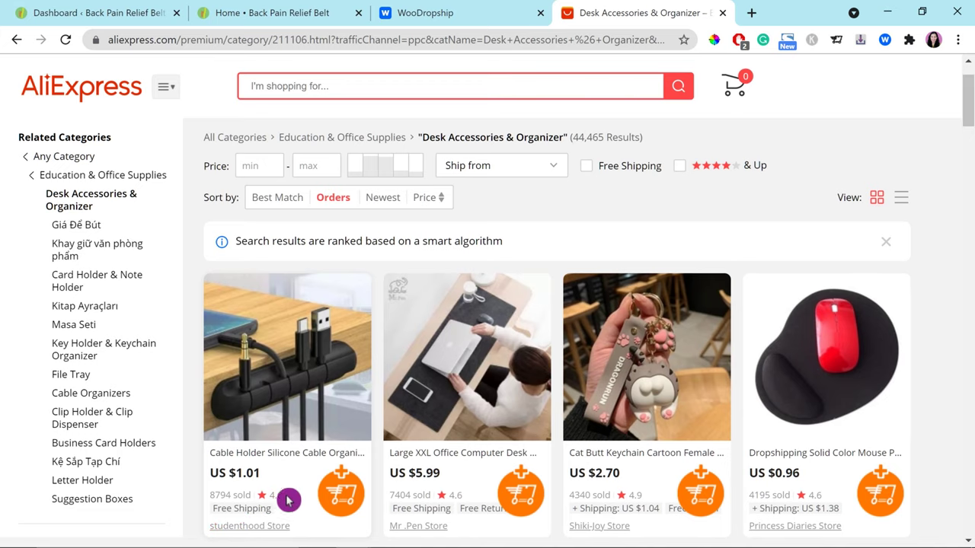
scroll(300, 322, "down", 2)
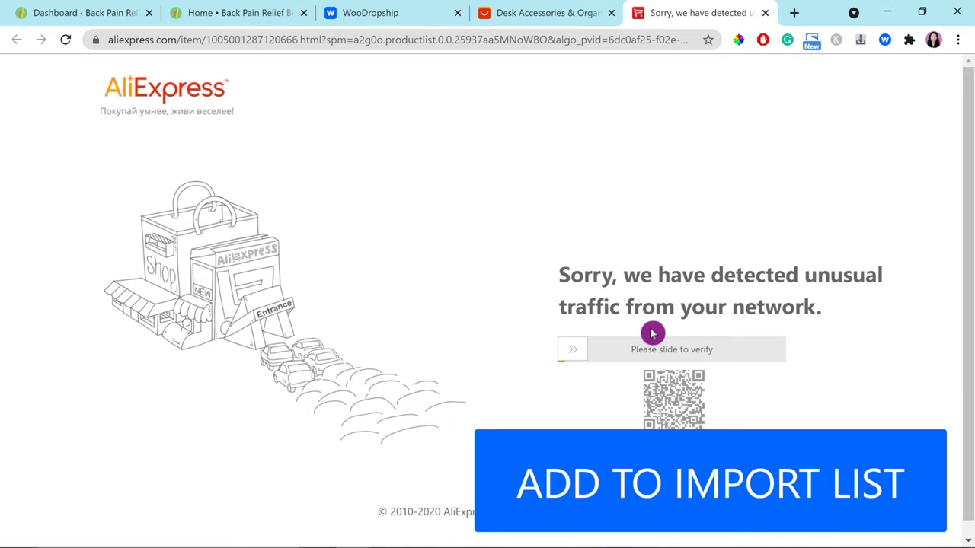
Step: Close the verification tab and slide the verify slider to load the Cable Holder page
scroll(809, 366, "down", 1)
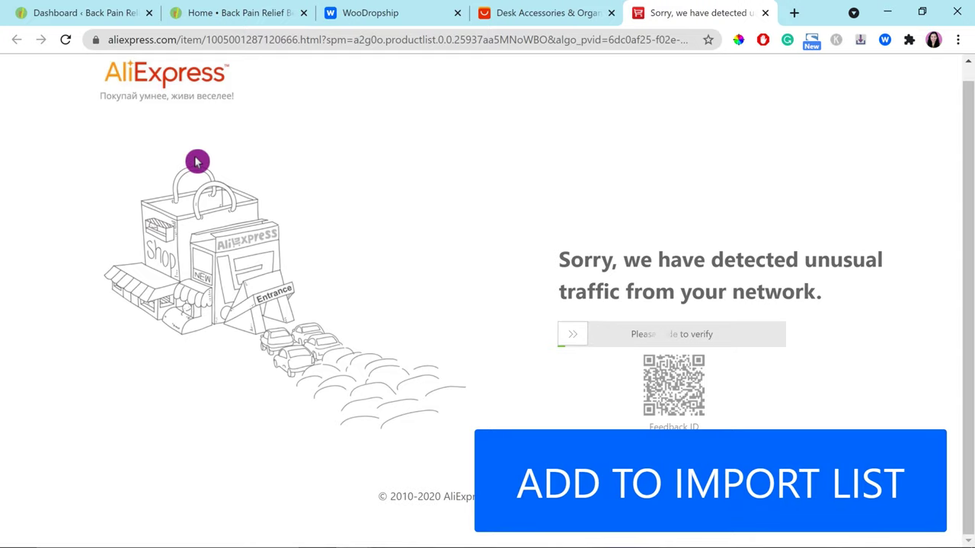
scroll(257, 216, "up", 1)
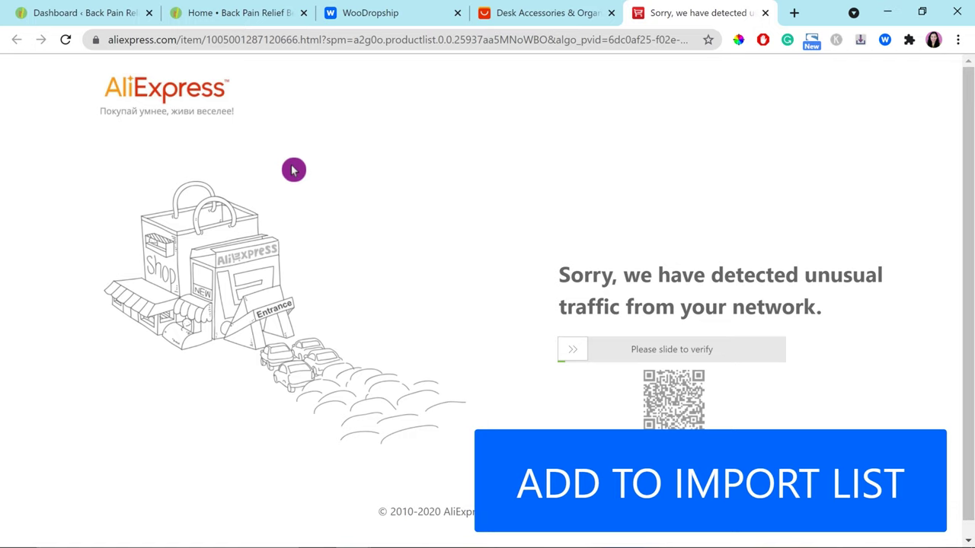
left_click(767, 13)
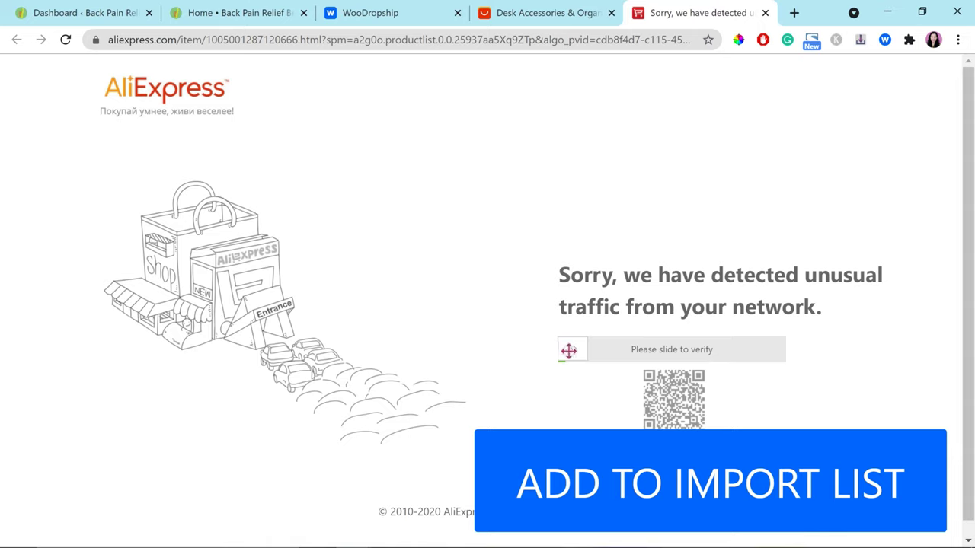
left_click_drag(569, 350, 817, 355)
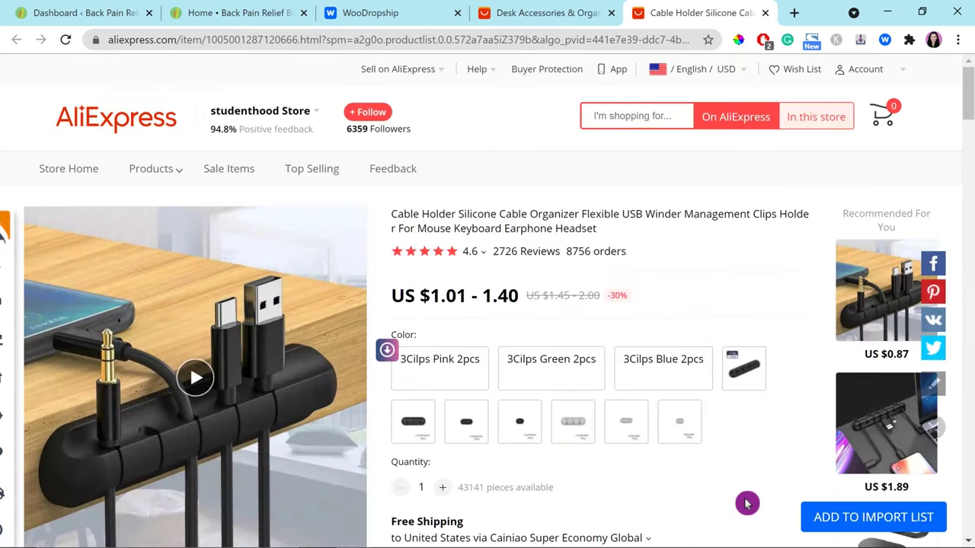
Step: Scroll through the cable holder's AliExpress sales chart and shipping options table
scroll(747, 502, "down", 2)
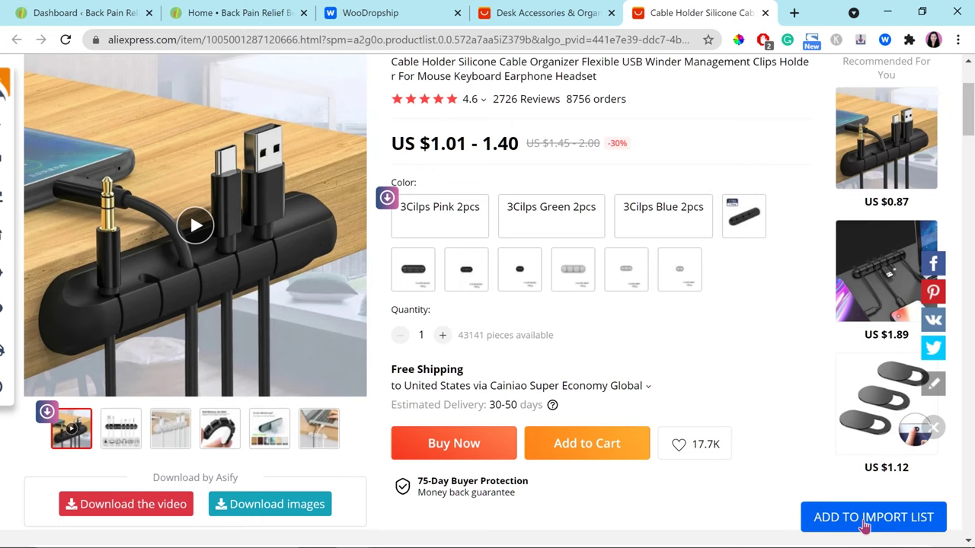
scroll(739, 495, "down", 2)
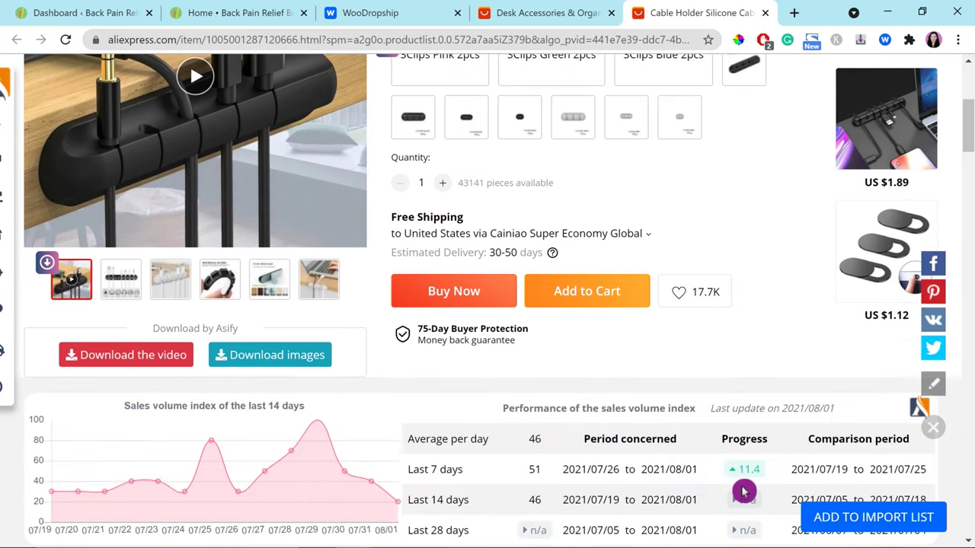
scroll(744, 492, "down", 2)
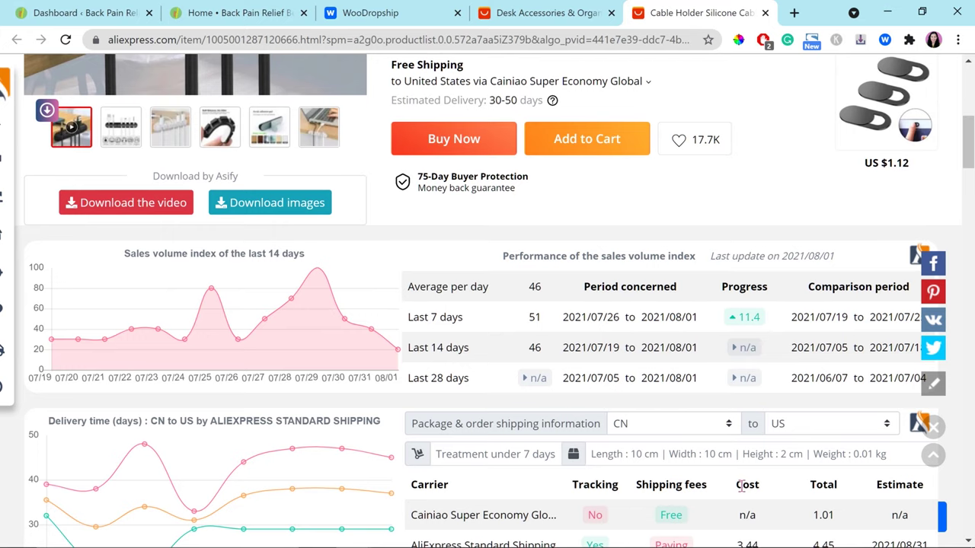
scroll(742, 491, "down", 1)
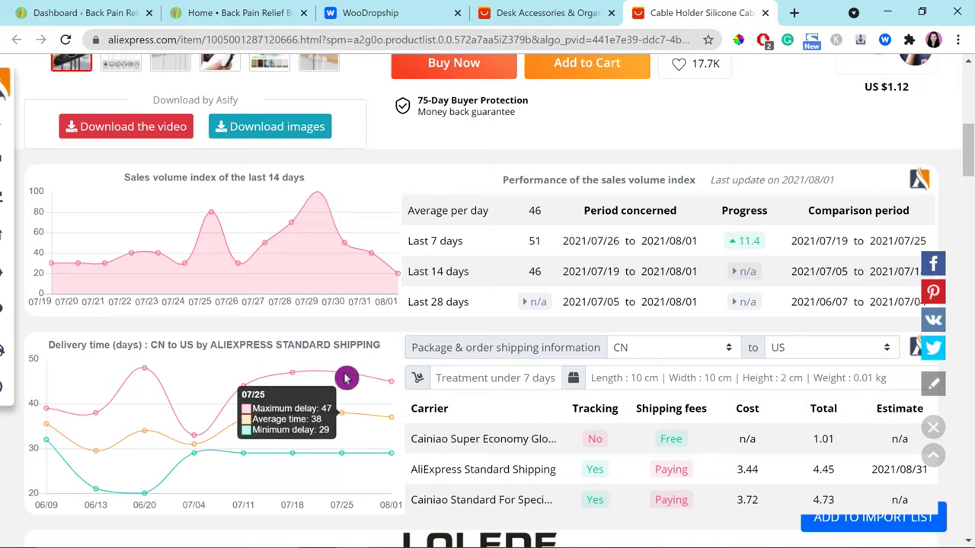
scroll(244, 358, "down", 2)
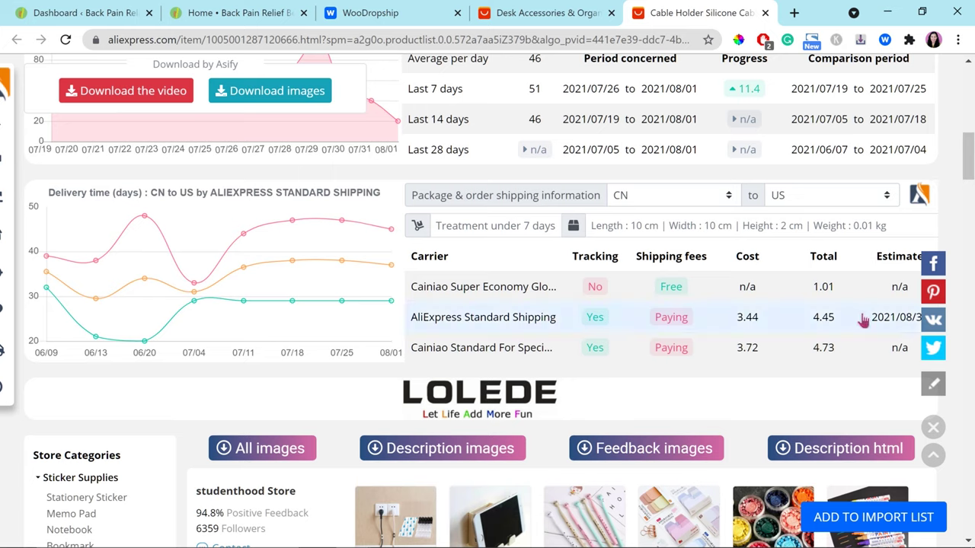
scroll(880, 327, "down", 2)
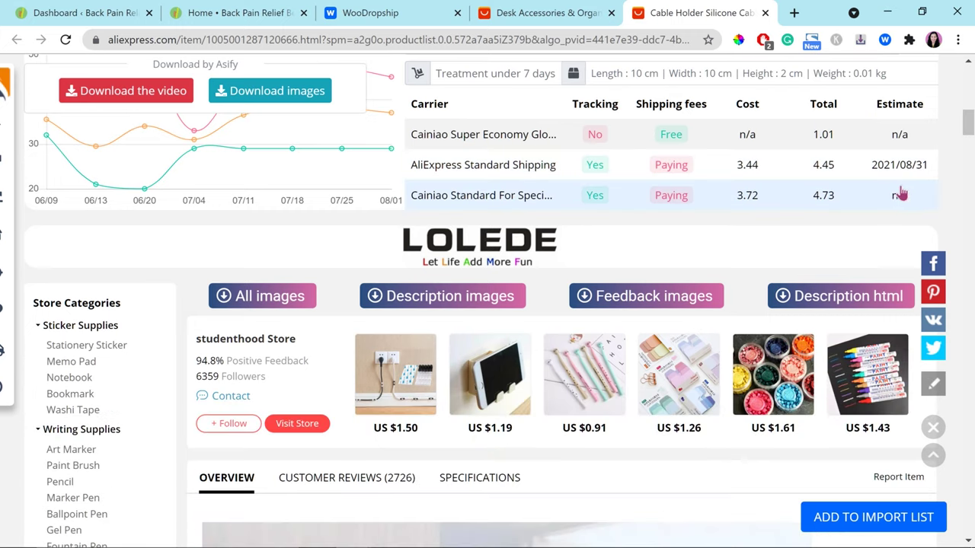
scroll(790, 221, "down", 2)
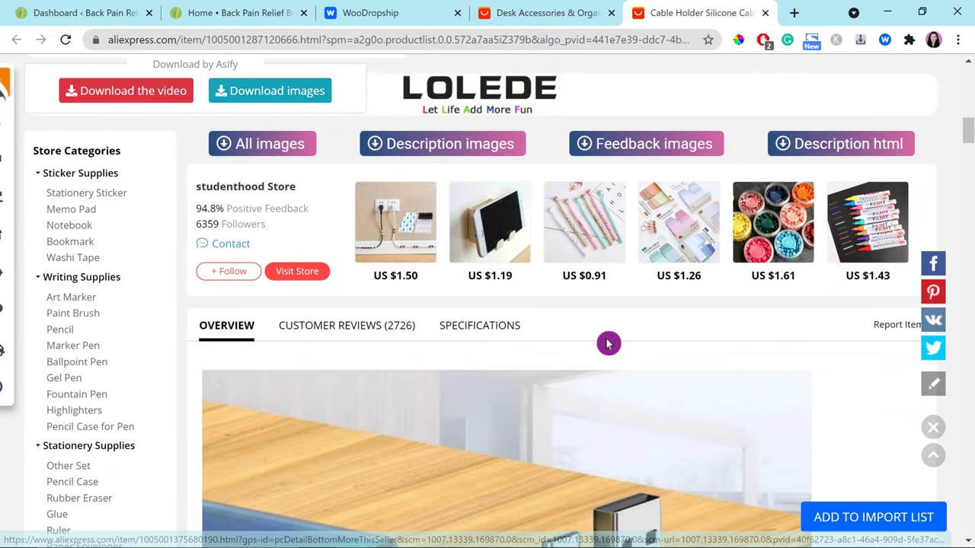
scroll(361, 263, "down", 1)
Step: Check the Customer Reviews, then add the Silicone Cable Organizer to the WooDropship import list
left_click(371, 251)
scroll(487, 305, "down", 3)
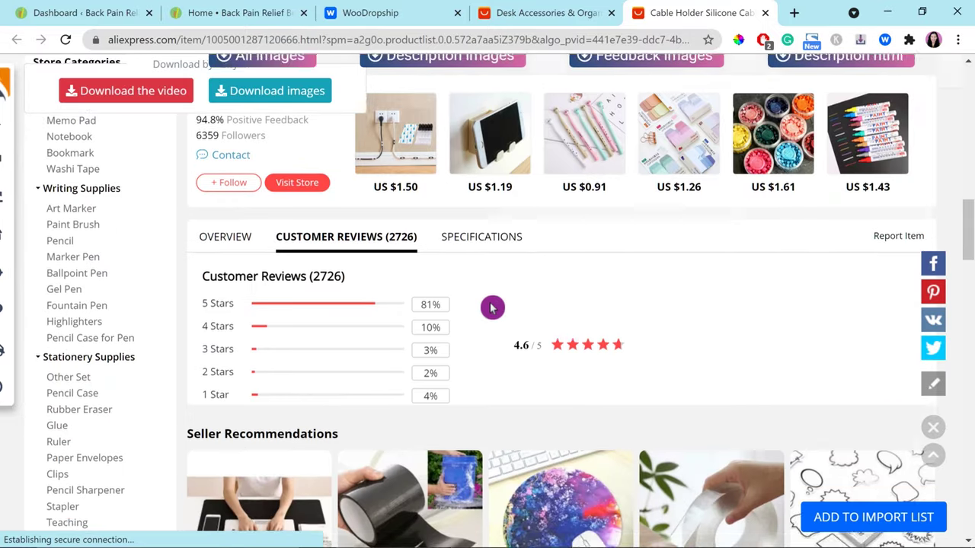
scroll(764, 491, "up", 10)
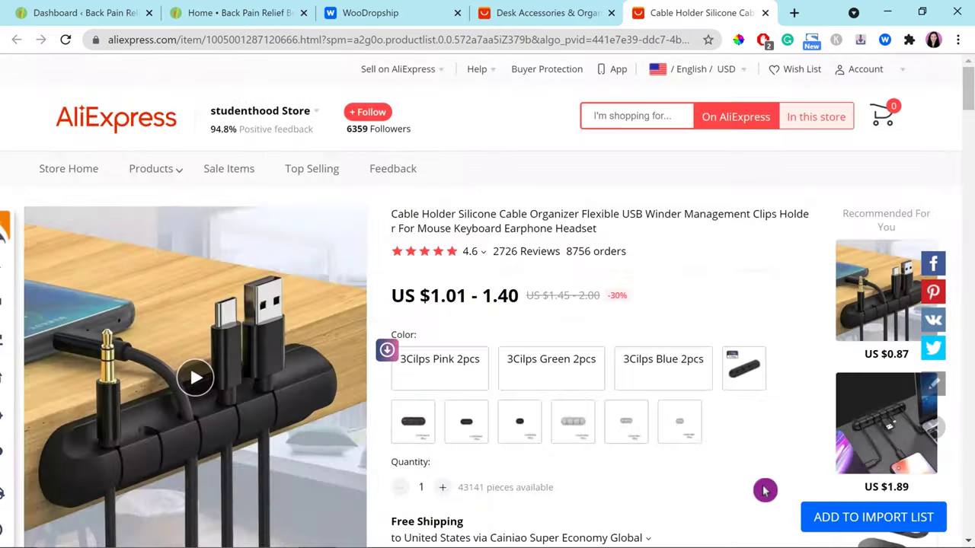
left_click(863, 519)
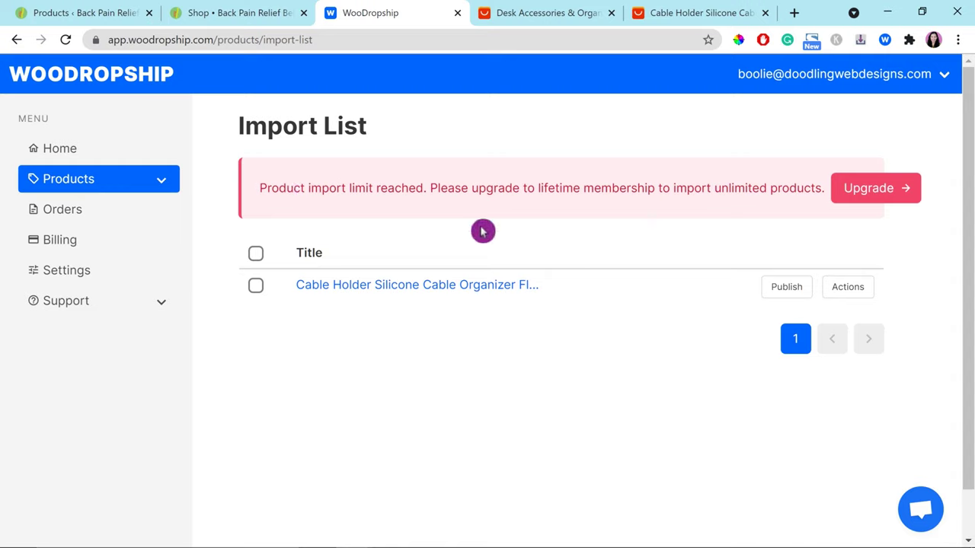
Step: Open the imported product and trim its title down to 'Cable Holder'
left_click(450, 289)
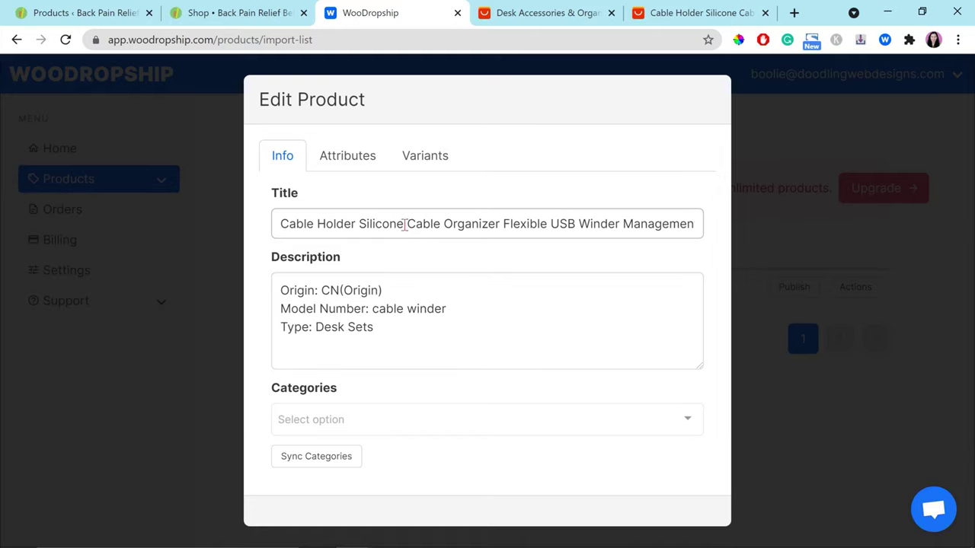
left_click_drag(355, 224, 406, 224)
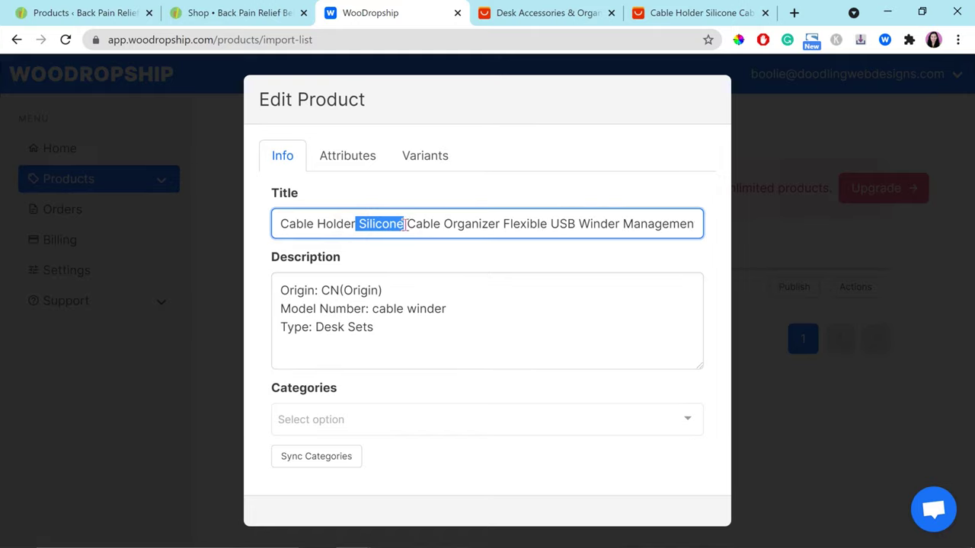
key("BackSpace")
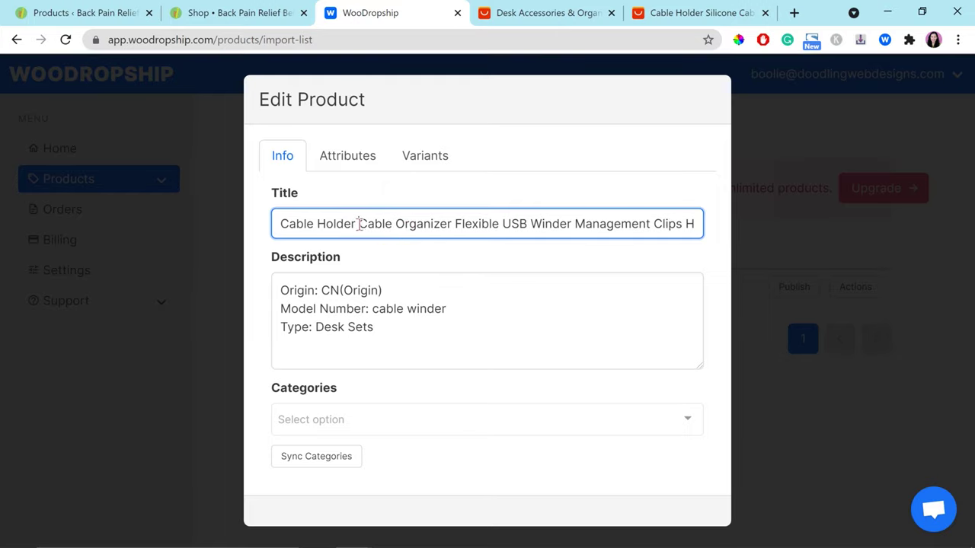
left_click_drag(357, 224, 714, 245)
key("BackSpace")
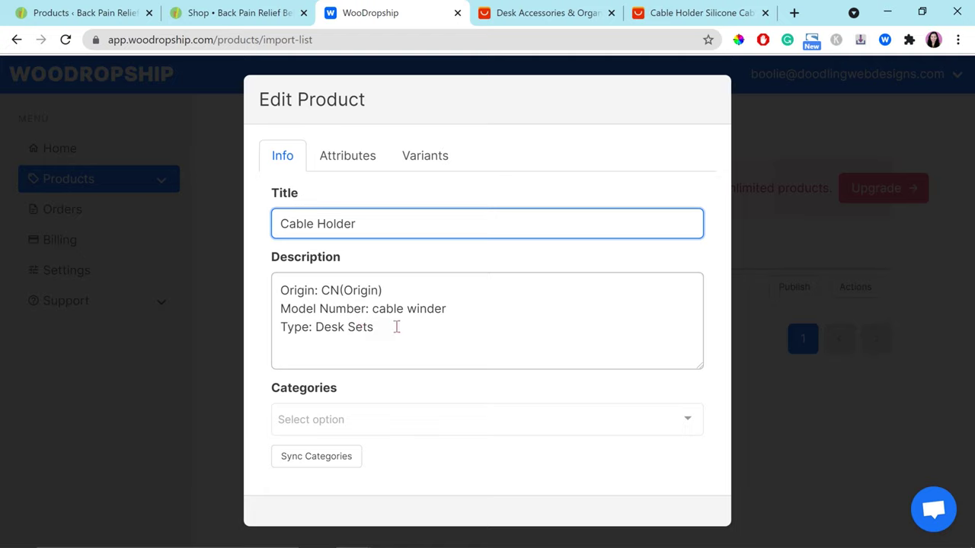
Step: Replace the supplier description with 'Add more description here...' and sync store categories
left_click_drag(396, 326, 259, 261)
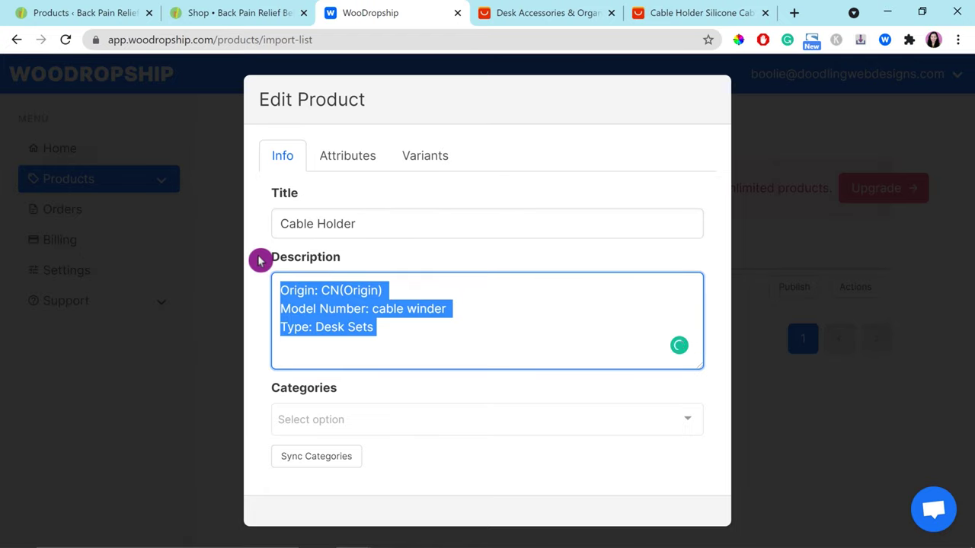
type("Add more description here...")
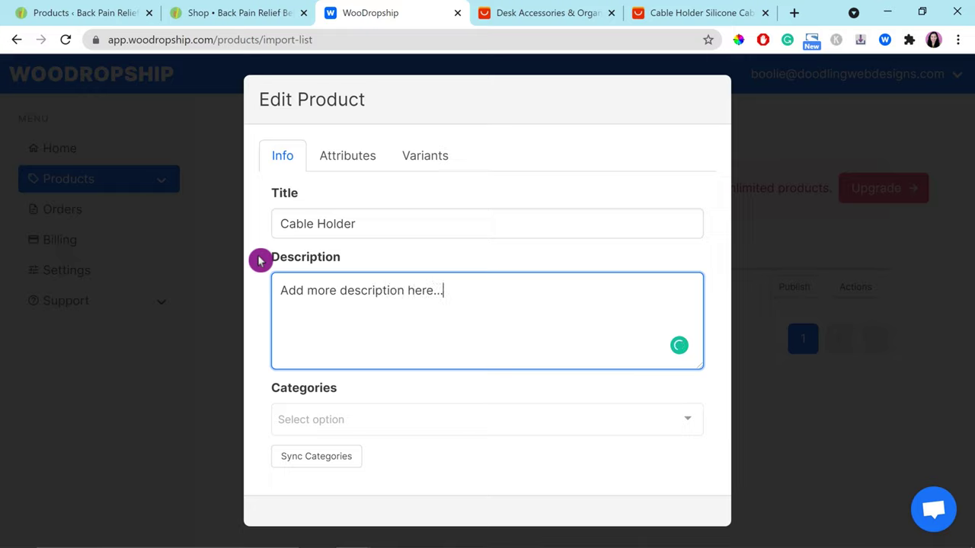
left_click(338, 465)
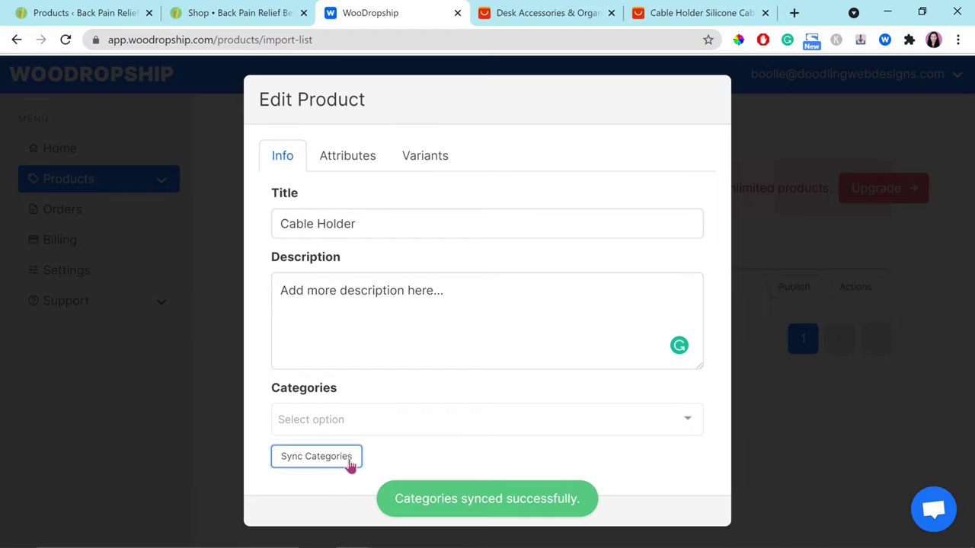
Step: Assign the Back Pain Relief Belt category, check the Color attribute, then view the Variants list
left_click(693, 422)
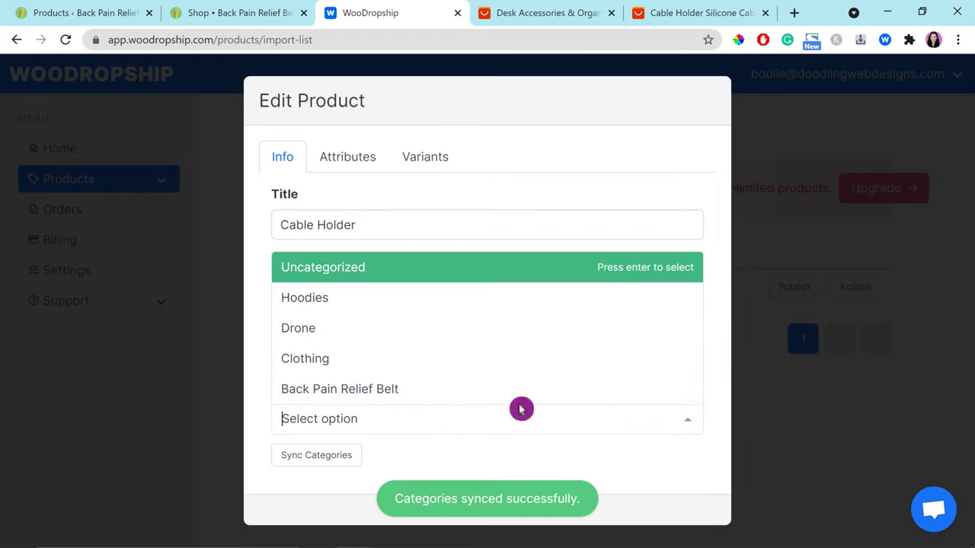
left_click(381, 388)
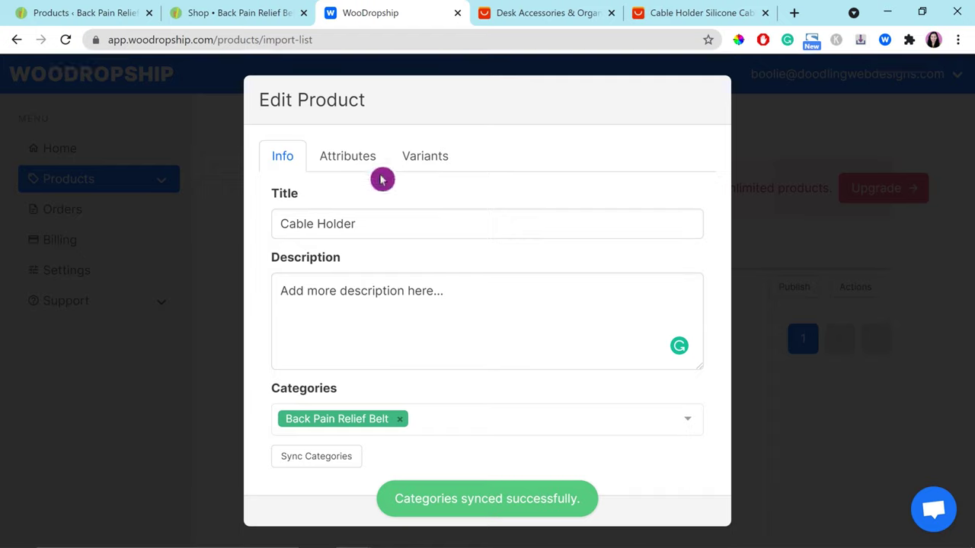
left_click(356, 161)
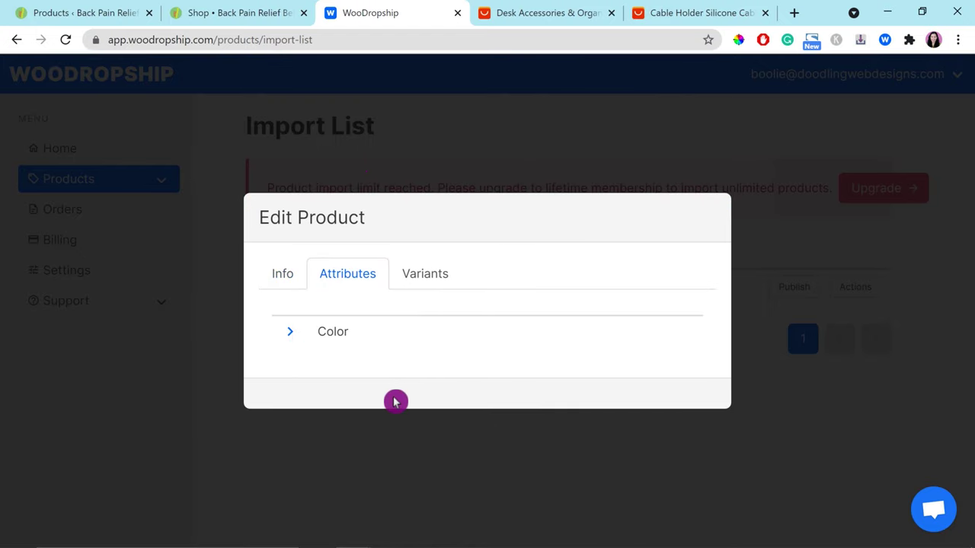
left_click(290, 333)
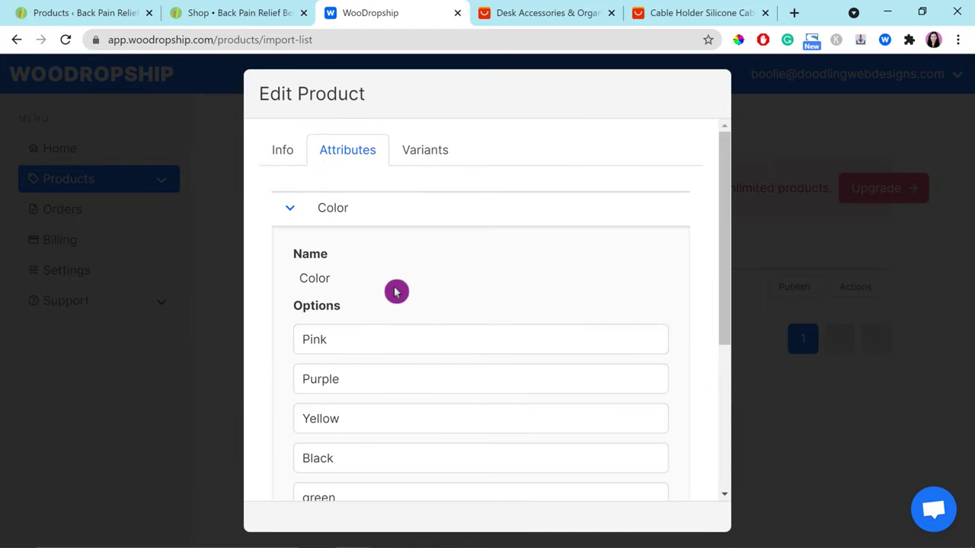
scroll(396, 292, "down", 4)
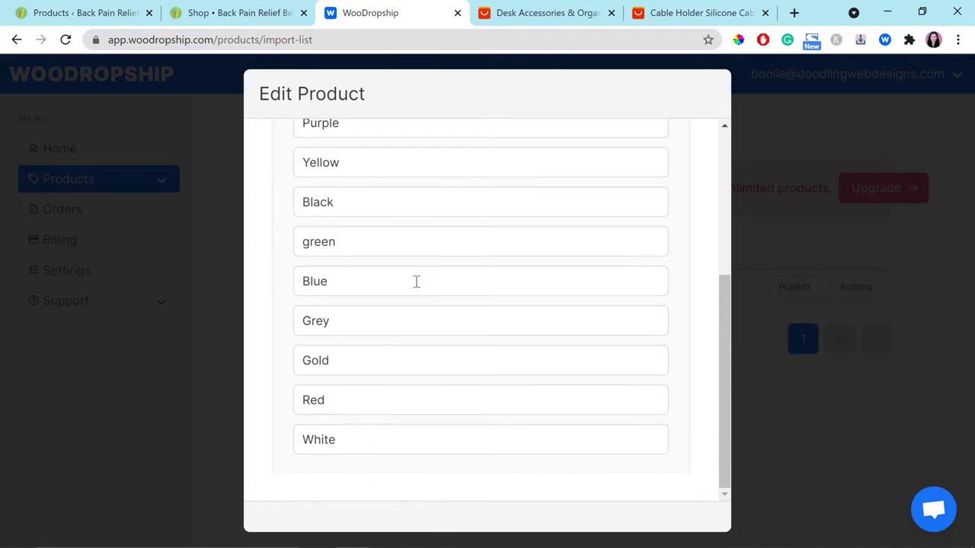
scroll(417, 282, "up", 1)
scroll(411, 426, "up", 2)
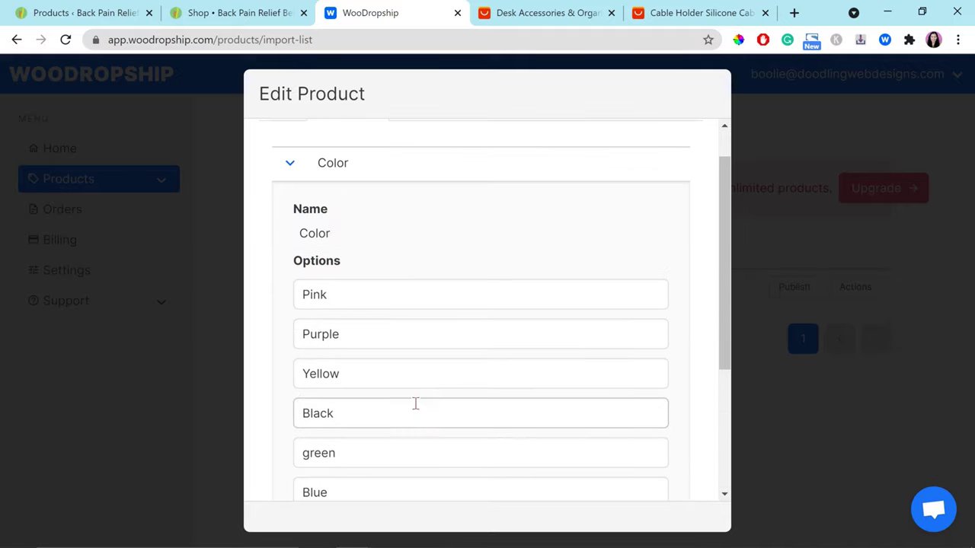
scroll(415, 403, "up", 1)
left_click(429, 152)
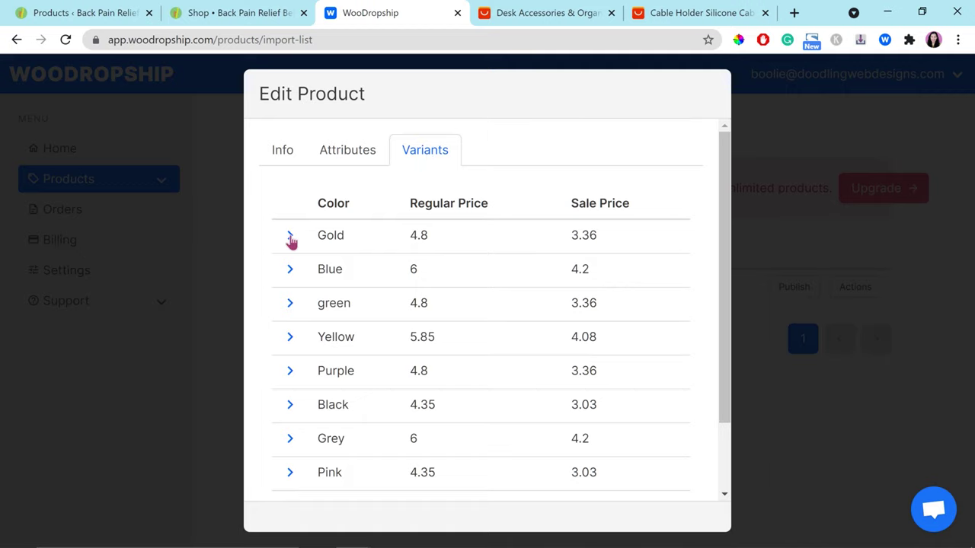
Step: Unpublish the Gold variant and set the Blue variant's regular price to 19.99
left_click(290, 238)
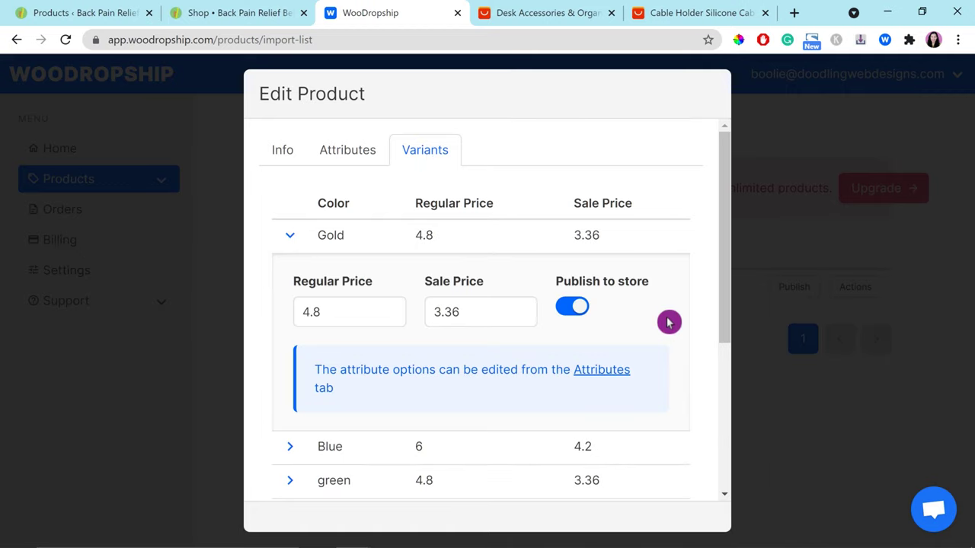
left_click(576, 308)
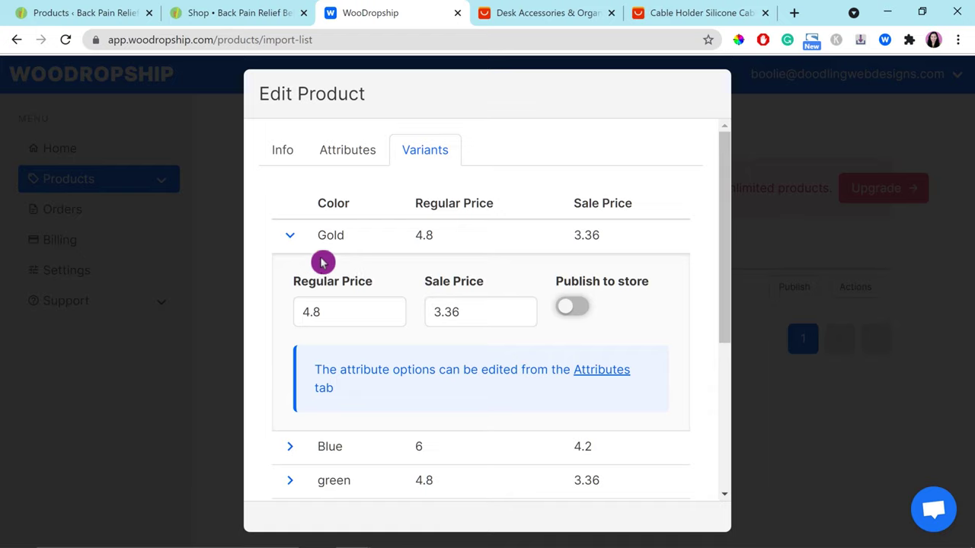
left_click(290, 237)
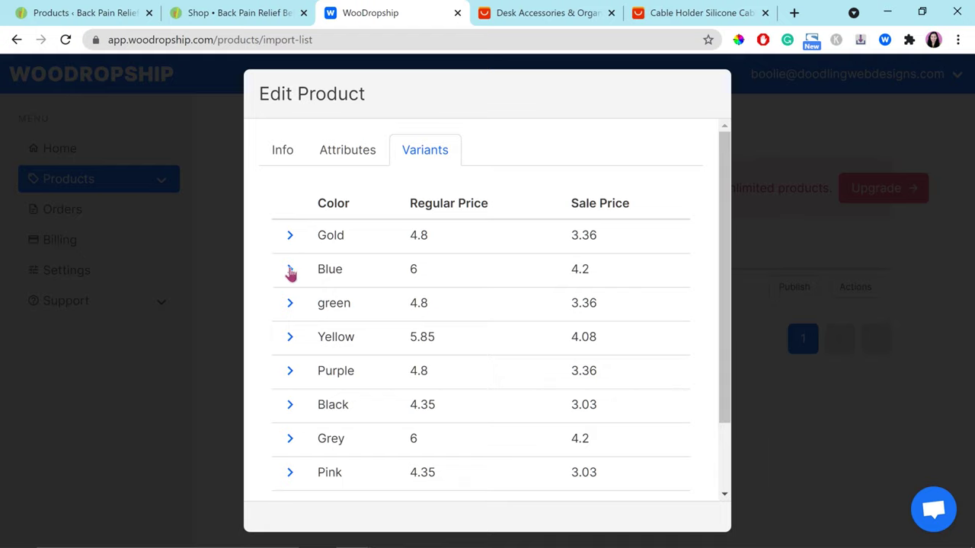
left_click(290, 270)
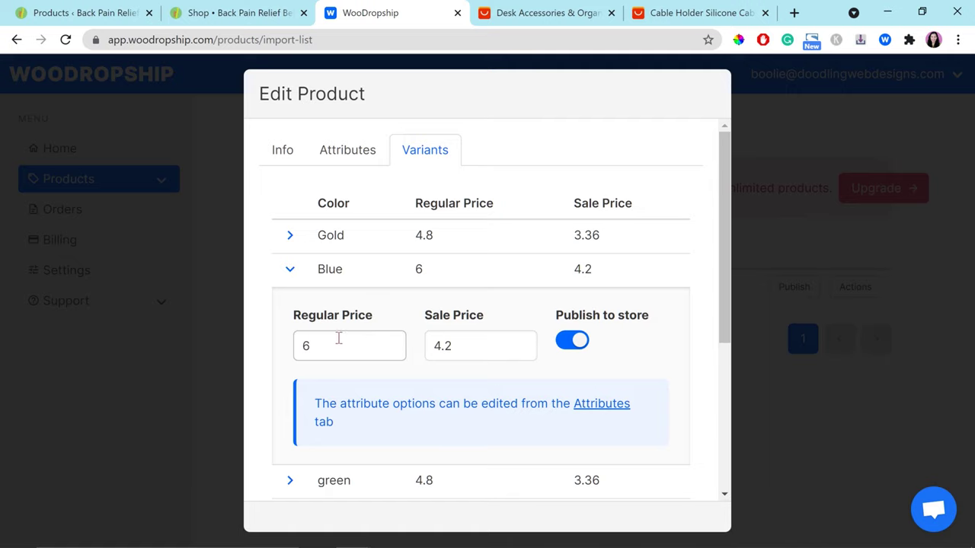
left_click_drag(322, 352, 271, 363)
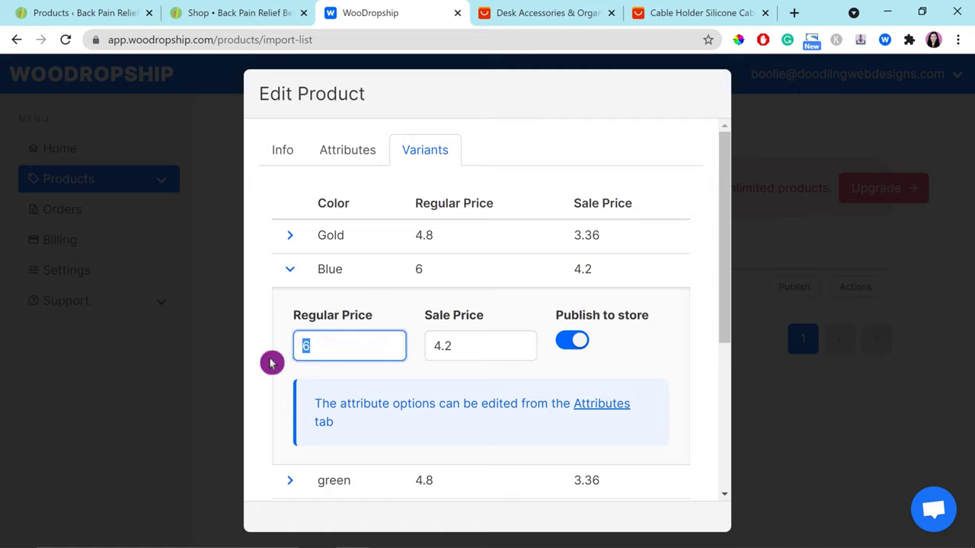
type("19.99")
Step: Price the green and Black variants at 19.99 regular with a 9.99 sale
left_click(290, 481)
left_click(348, 329)
type("19.99")
key("Tab")
type("9.99")
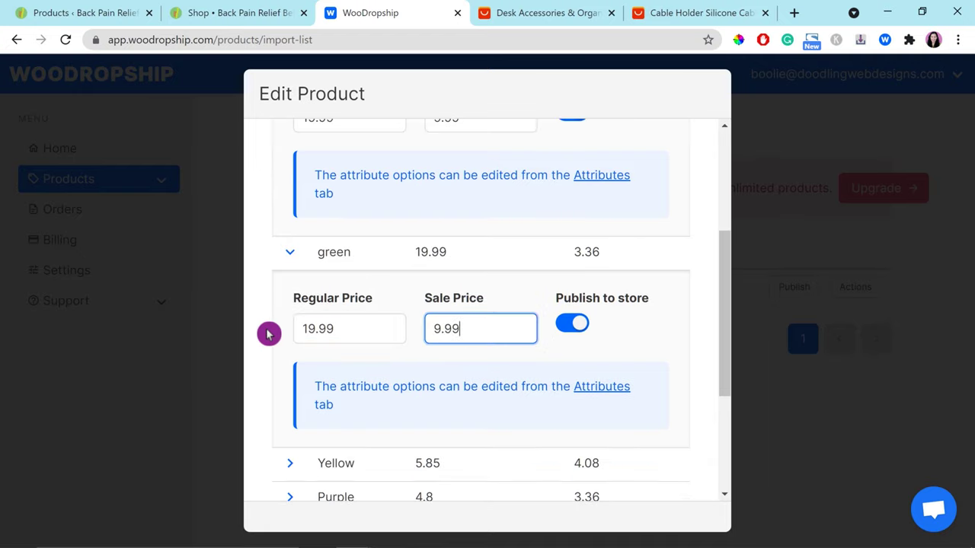
scroll(361, 386, "down", 3)
left_click(289, 320)
double_click(337, 387)
type("9")
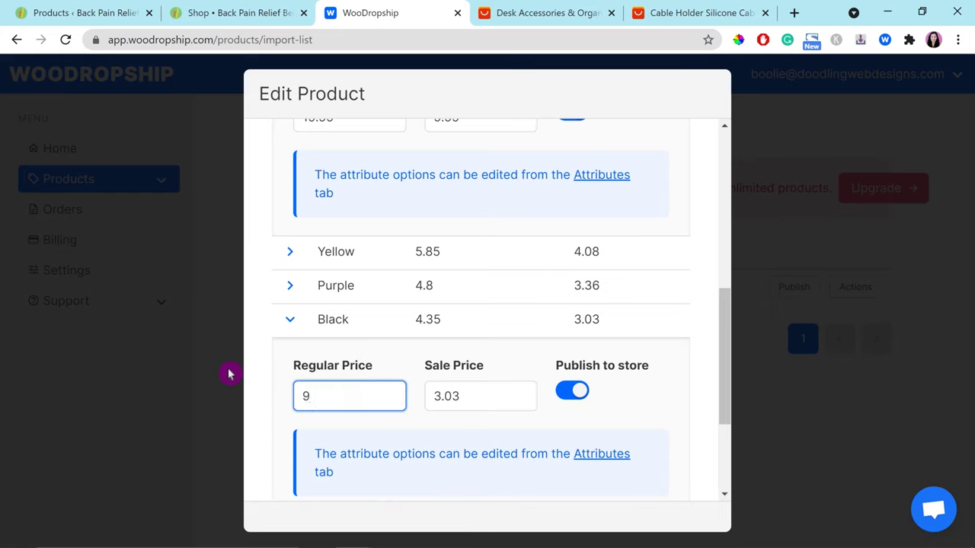
key("BackSpace")
type("9.99")
key("Tab")
type("9.99")
scroll(359, 376, "down", 3)
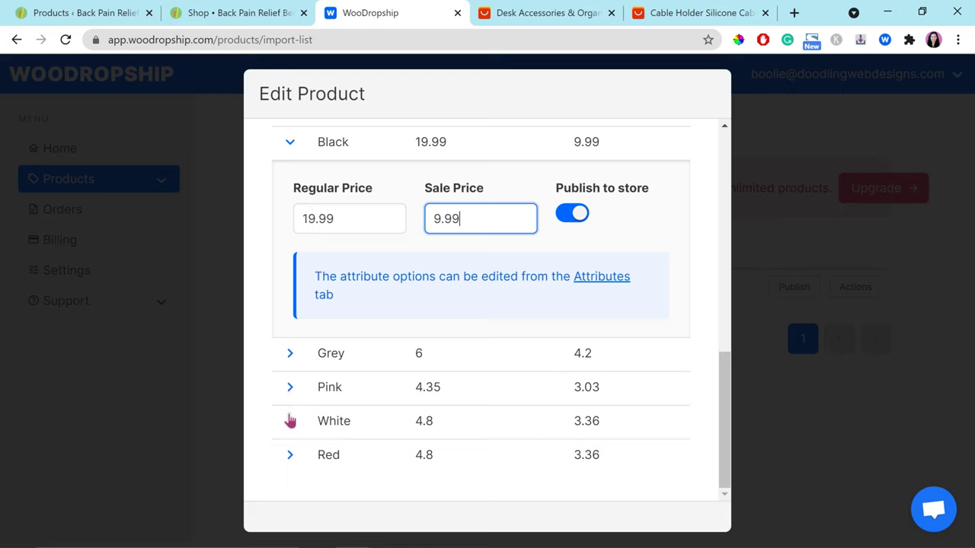
Step: Price the White variant at 19.99 regular and 9.99 sale
left_click(290, 420)
scroll(567, 417, "down", 2)
double_click(295, 344)
type("19.99")
key("Tab")
type("9.99")
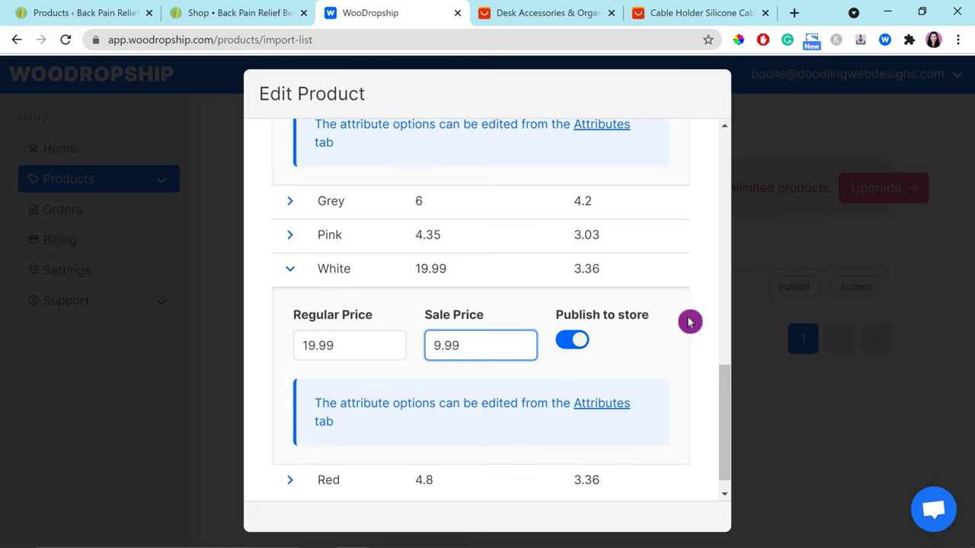
left_click_drag(724, 400, 731, 168)
Step: Recheck the Gold and Yellow variants and switch off publishing for Purple
left_click(290, 236)
left_click(290, 237)
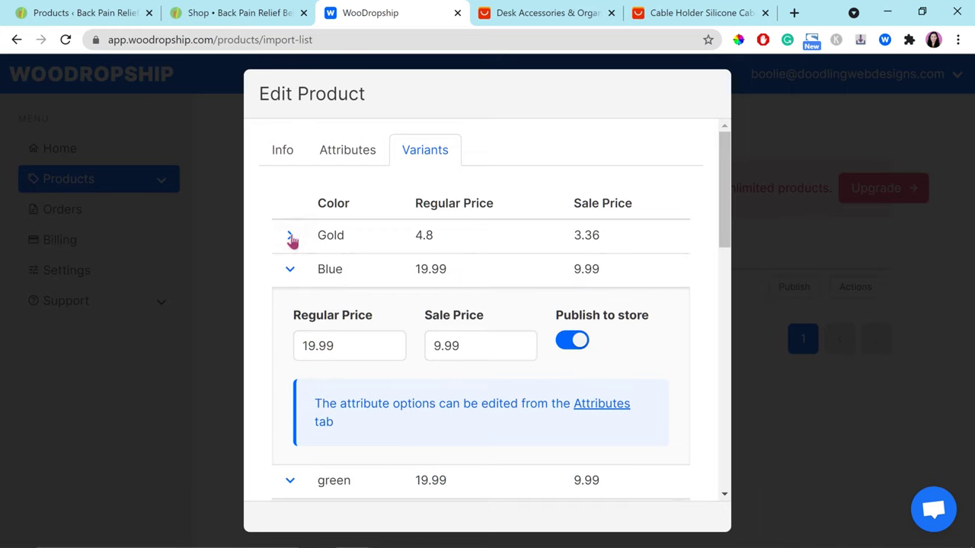
scroll(290, 243, "down", 5)
left_click(290, 242)
left_click(289, 234)
left_click(289, 268)
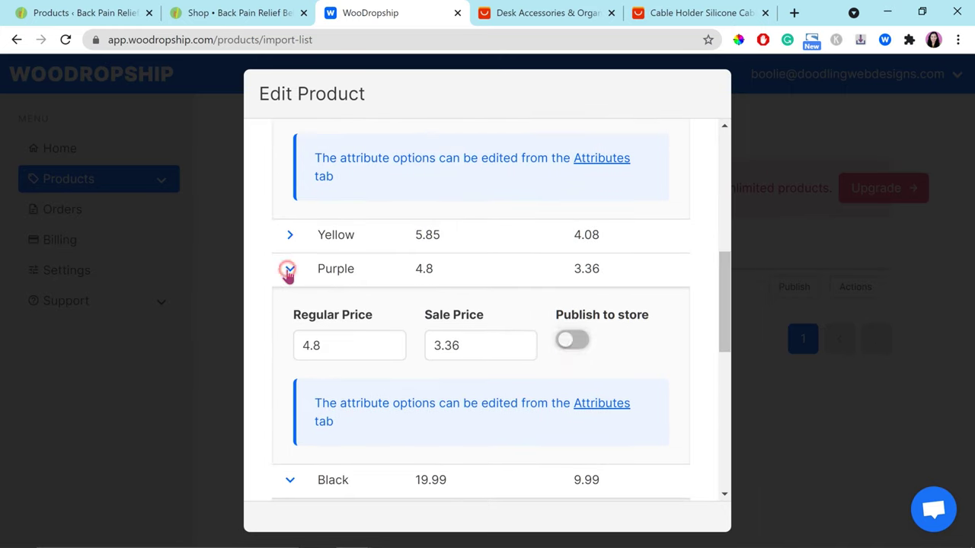
left_click(290, 269)
scroll(331, 304, "down", 3)
Step: Switch off publishing to store for the Pink and Red variants
left_click(290, 297)
left_click(290, 297)
left_click(290, 320)
left_click(571, 389)
left_click(320, 320)
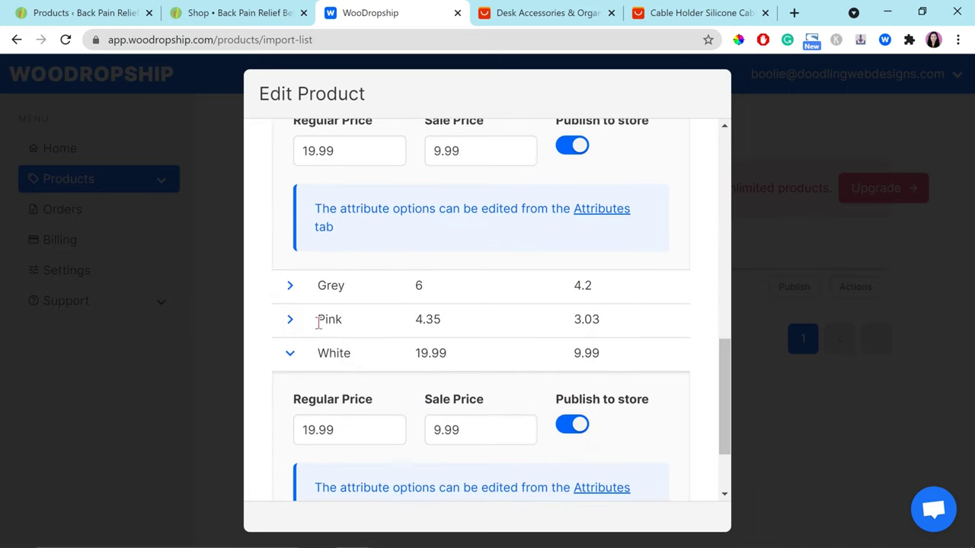
scroll(312, 358, "down", 3)
left_click(290, 457)
left_click(572, 351)
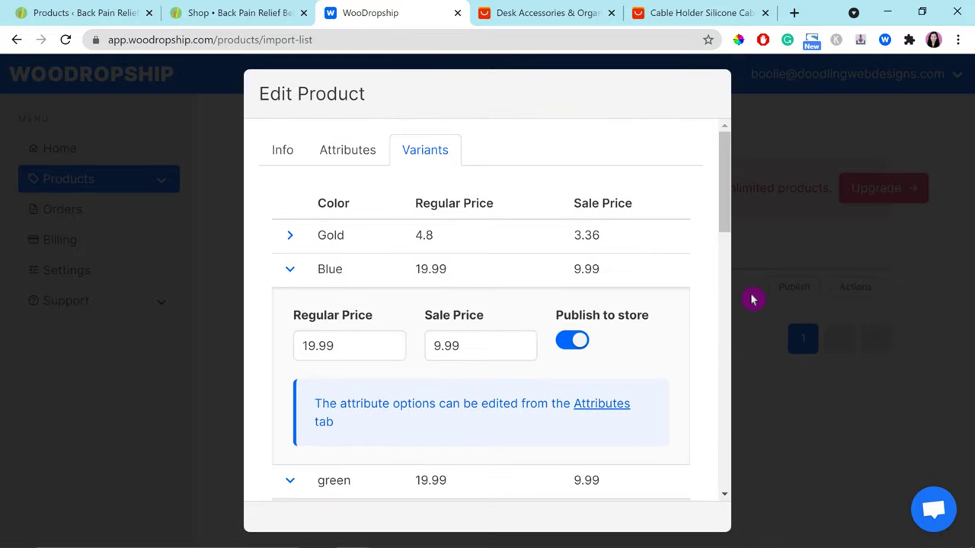
left_click_drag(722, 190, 713, 495)
Step: Change the product title on the Info tab to 'Cable Holder & Organizer'
left_click(282, 155)
left_click(381, 223)
double_click(381, 222)
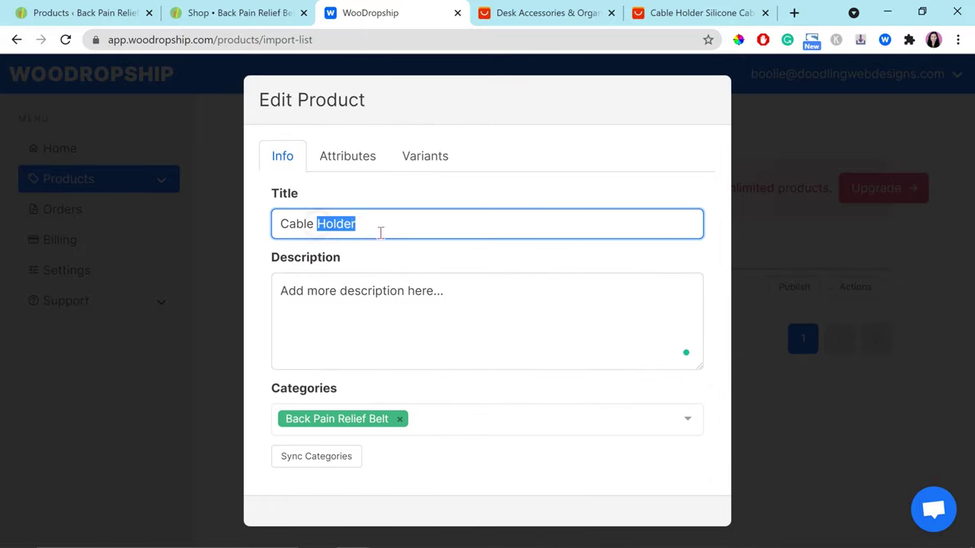
type("Or")
key("BackSpace")
key("BackSpace")
type("Holder & Organizer")
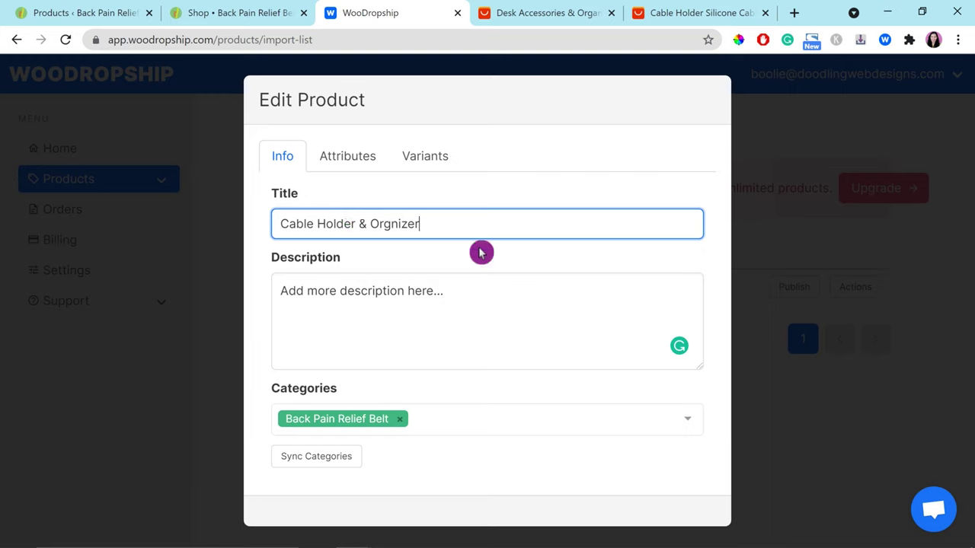
left_click(426, 296)
Step: Close the product editor and publish the product from the Import List
left_click(767, 398)
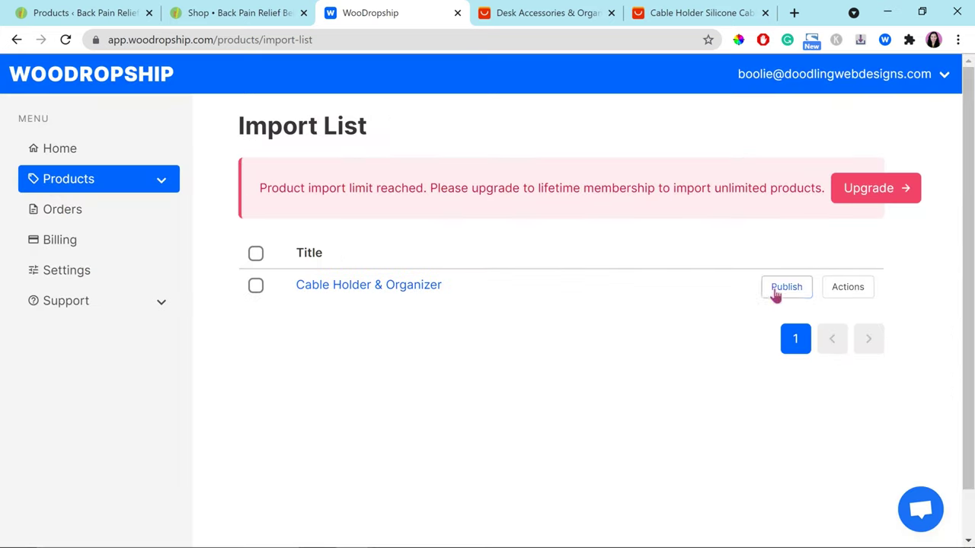
left_click(778, 290)
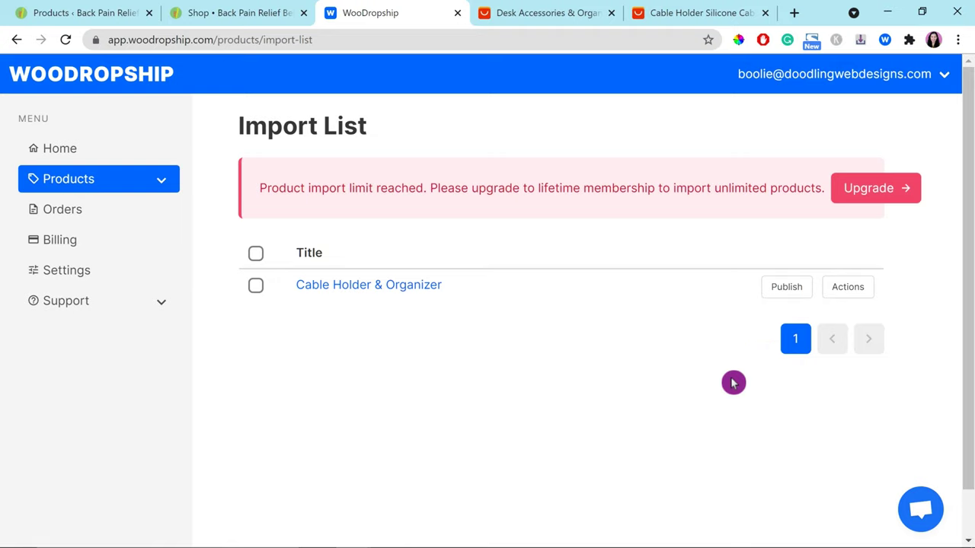
left_click(779, 289)
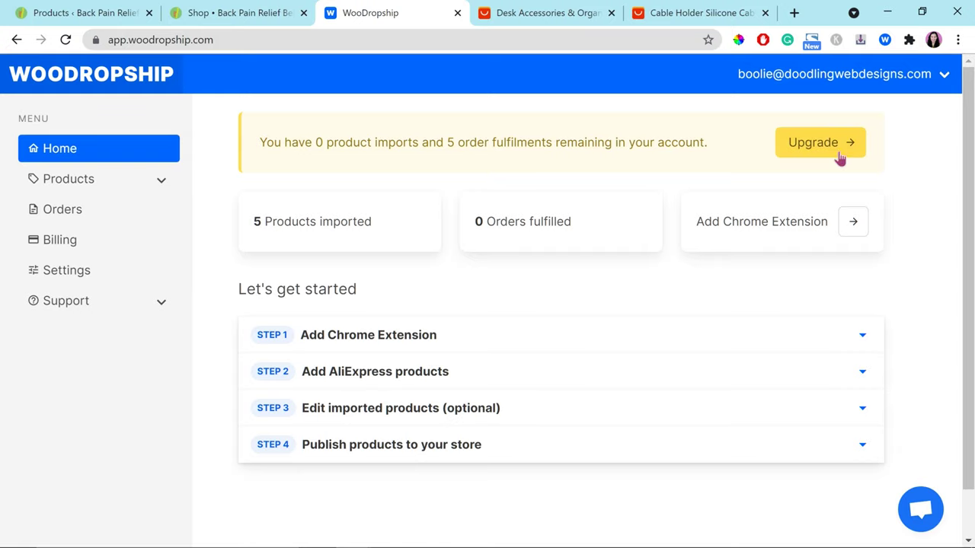
Step: Look over the $49 lifetime membership on the Billing page, then go to Settings
left_click(812, 147)
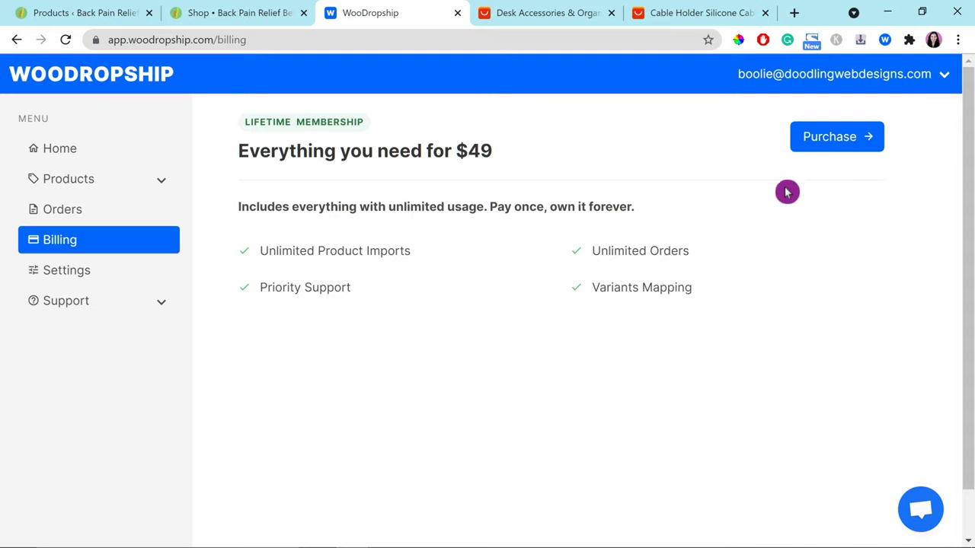
left_click(66, 275)
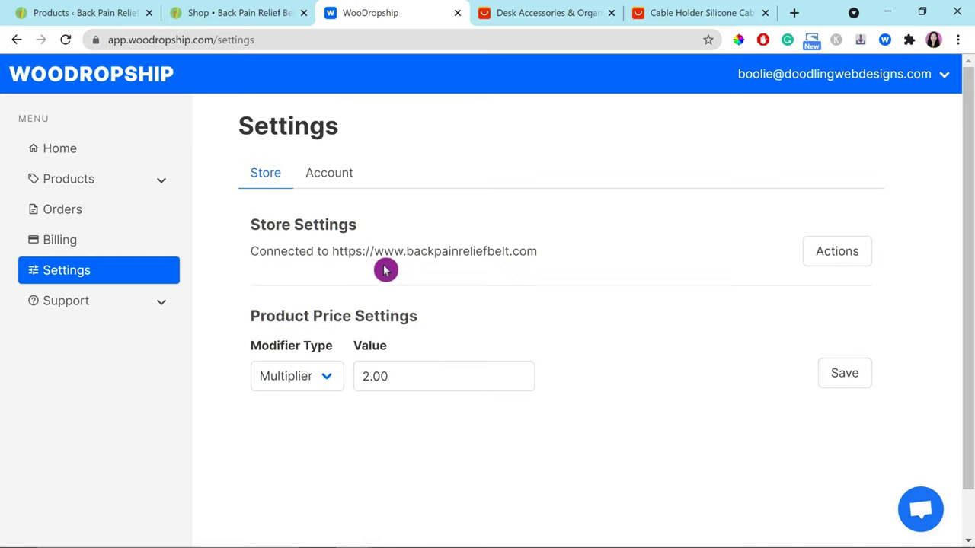
Step: Set the price Multiplier Value to 3.00 and save it
left_click(368, 374)
type("3")
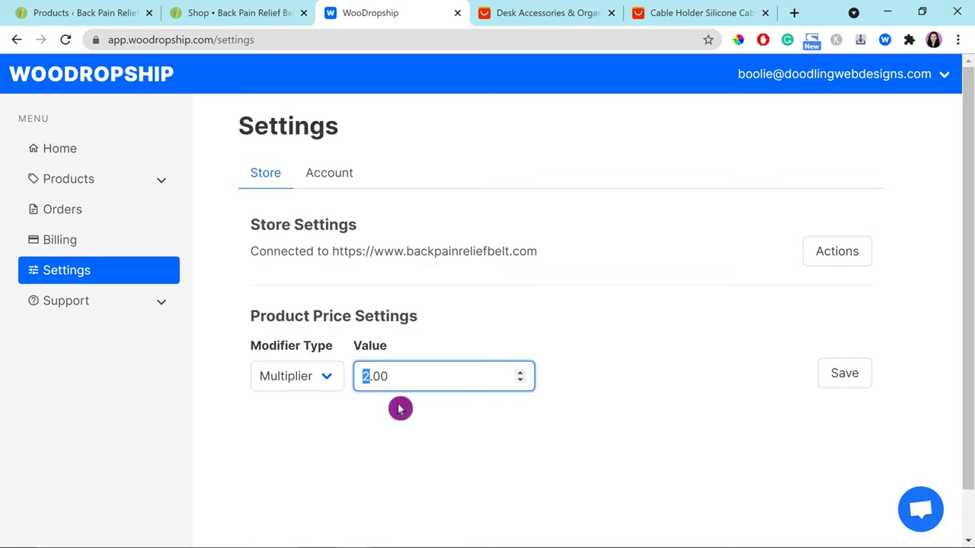
left_click(844, 373)
Step: Browse Account, Chat With Us and Help Center, then return to WordPress products
left_click(337, 176)
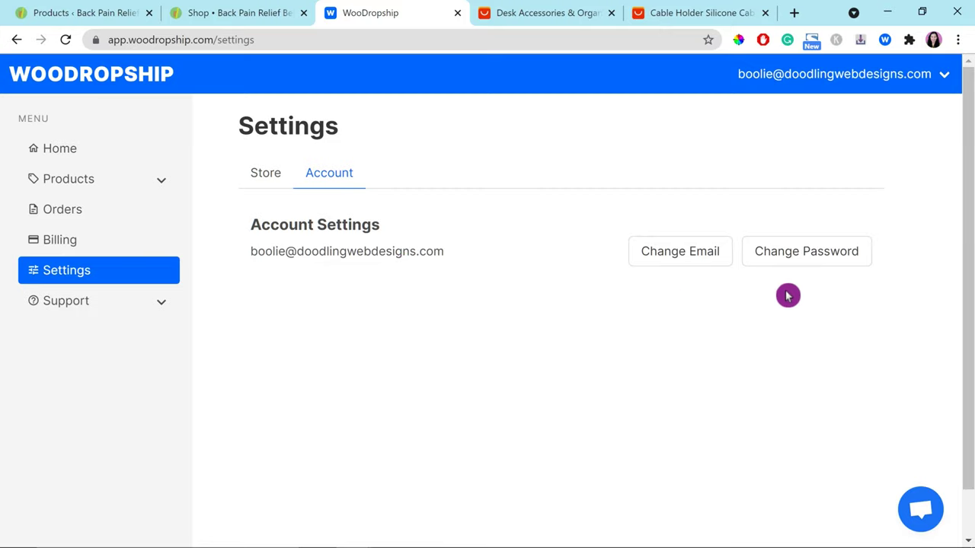
left_click(48, 302)
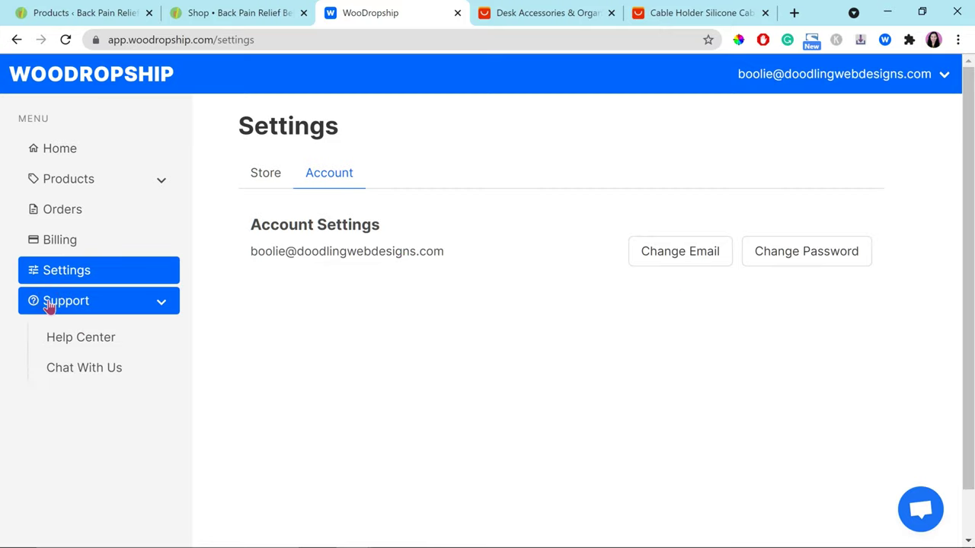
left_click(93, 370)
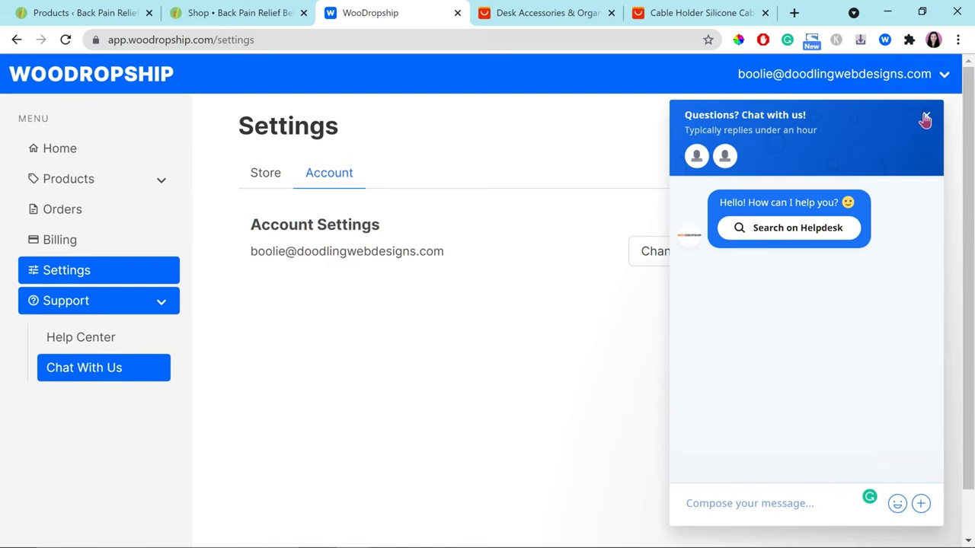
left_click(925, 120)
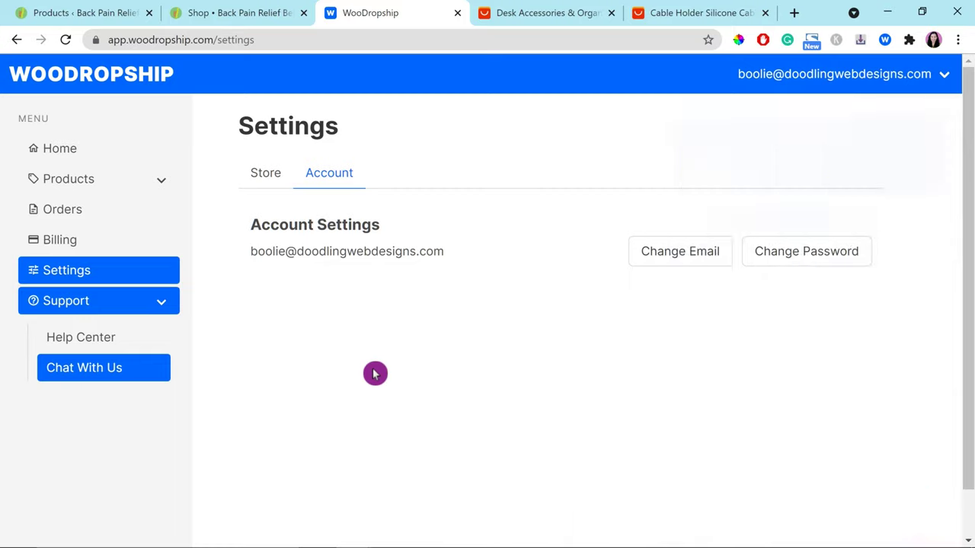
left_click(98, 337)
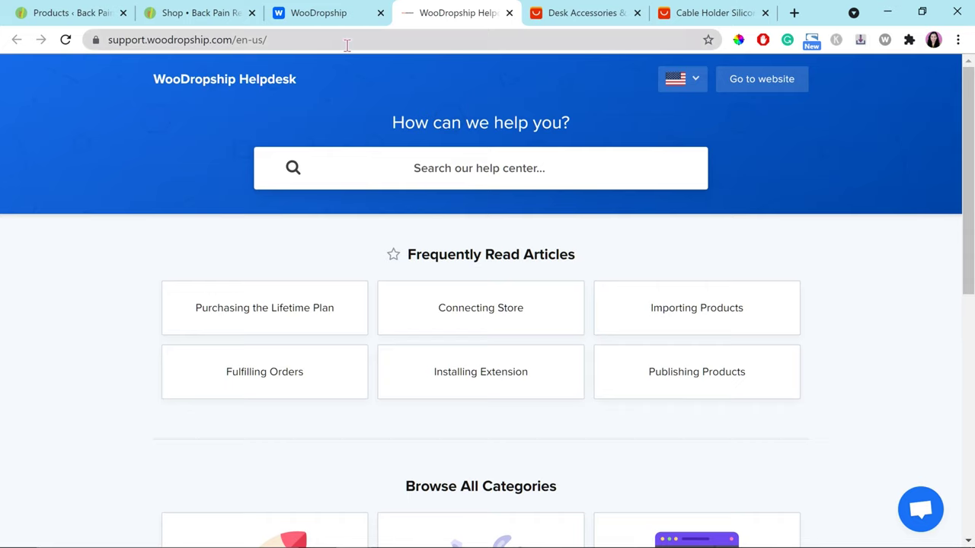
left_click(507, 14)
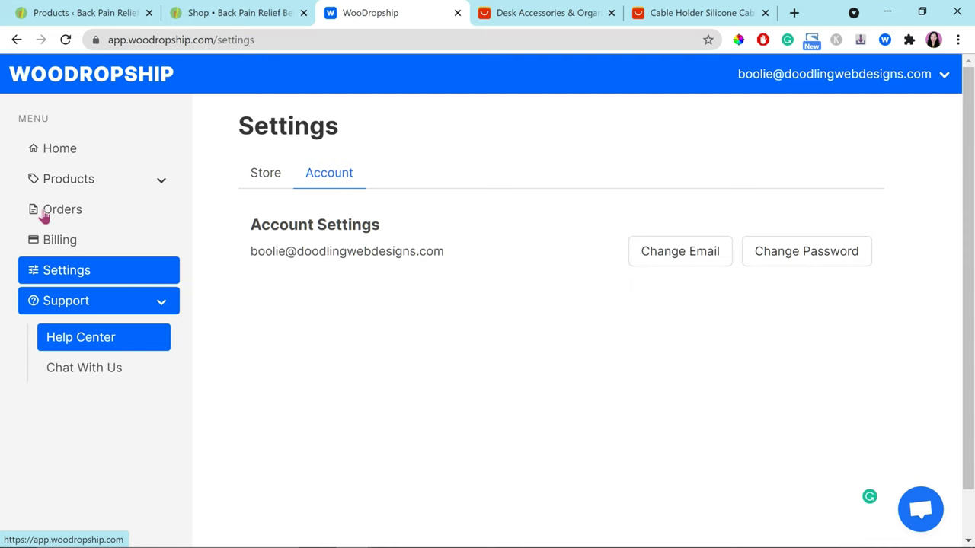
left_click(82, 14)
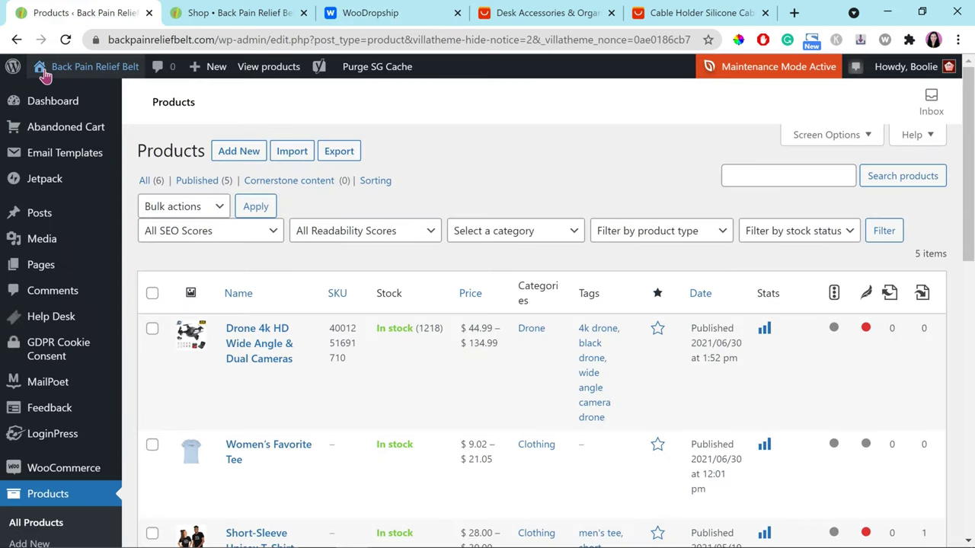
Step: Reload All Products and open Cable Holder & Organizer's edit page at its title
left_click(65, 44)
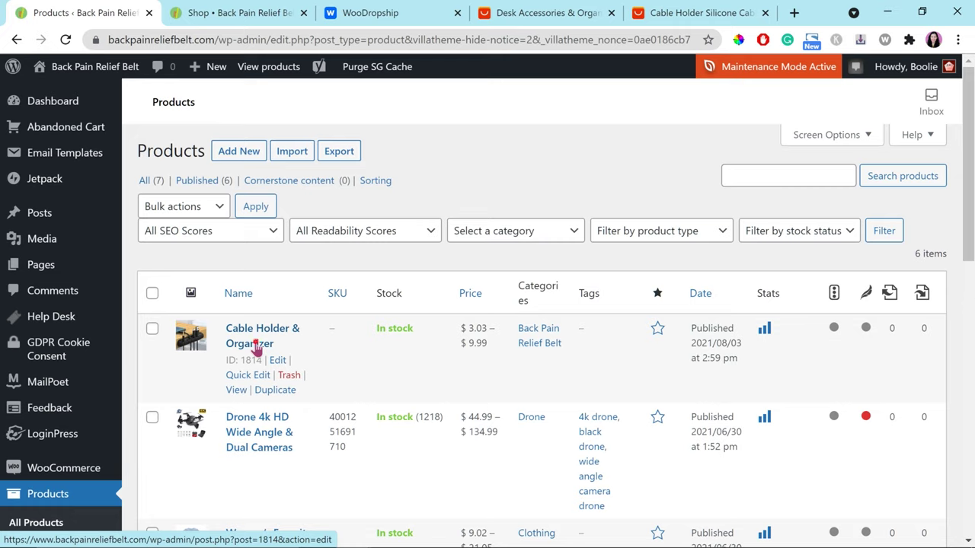
left_click(257, 347)
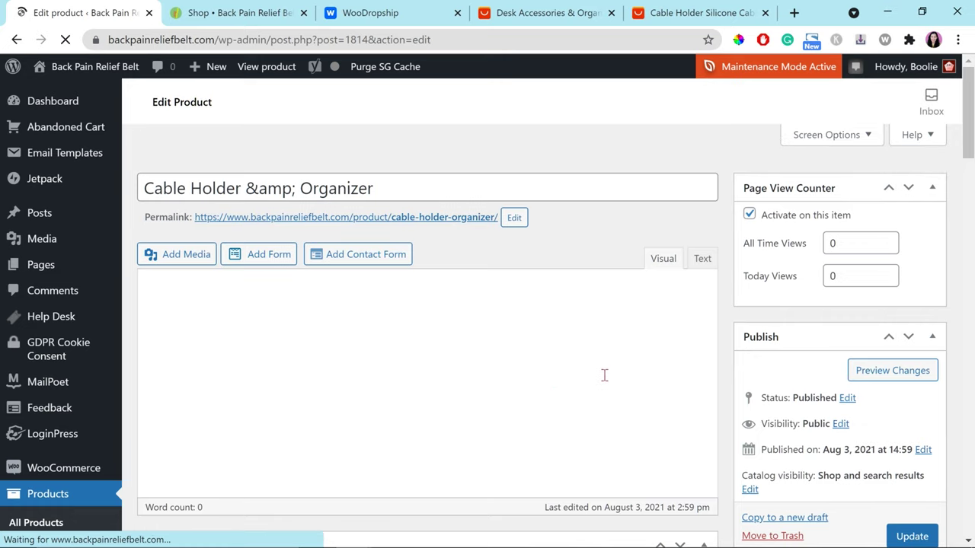
left_click(261, 187)
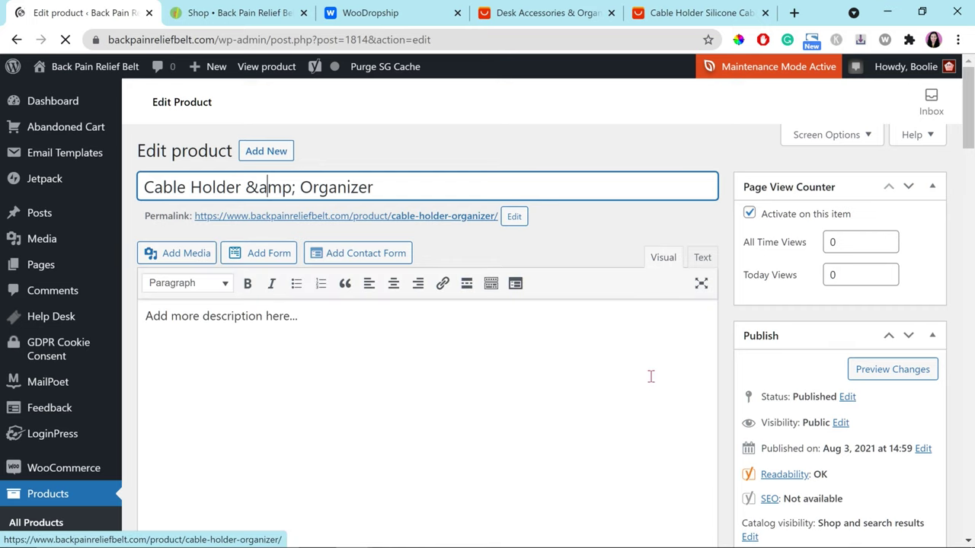
Step: Create an 'Office Accessories' product category and uncheck Back Pain Relief Belt
scroll(729, 365, "down", 1)
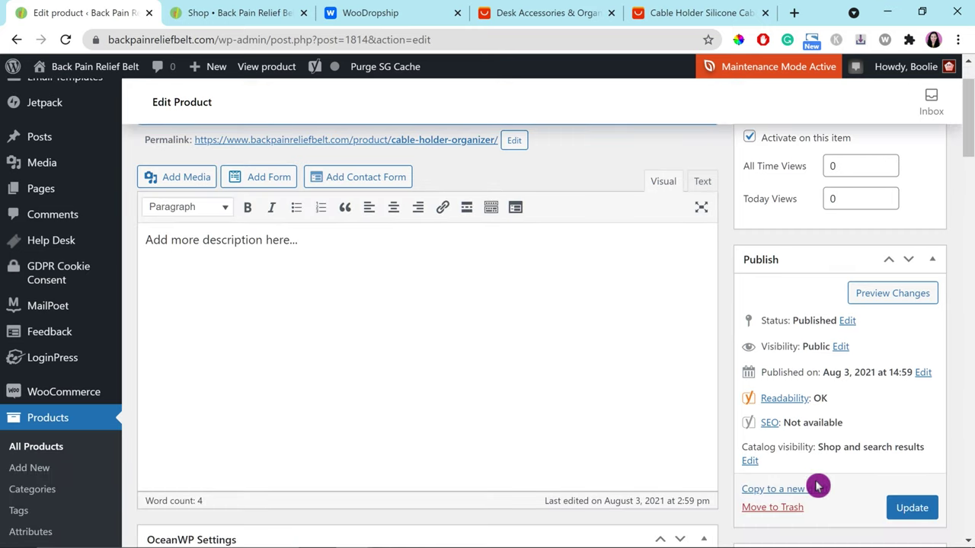
scroll(850, 478, "down", 3)
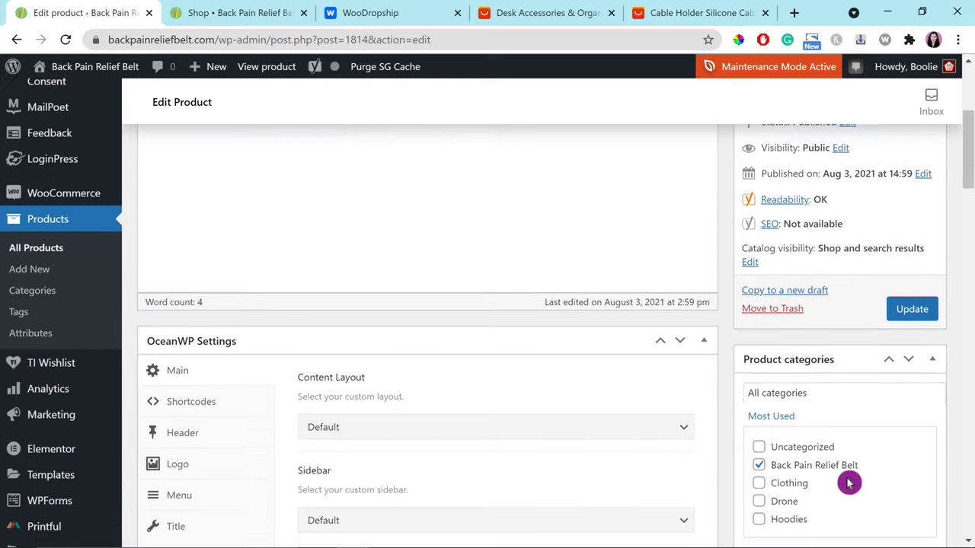
scroll(848, 483, "down", 2)
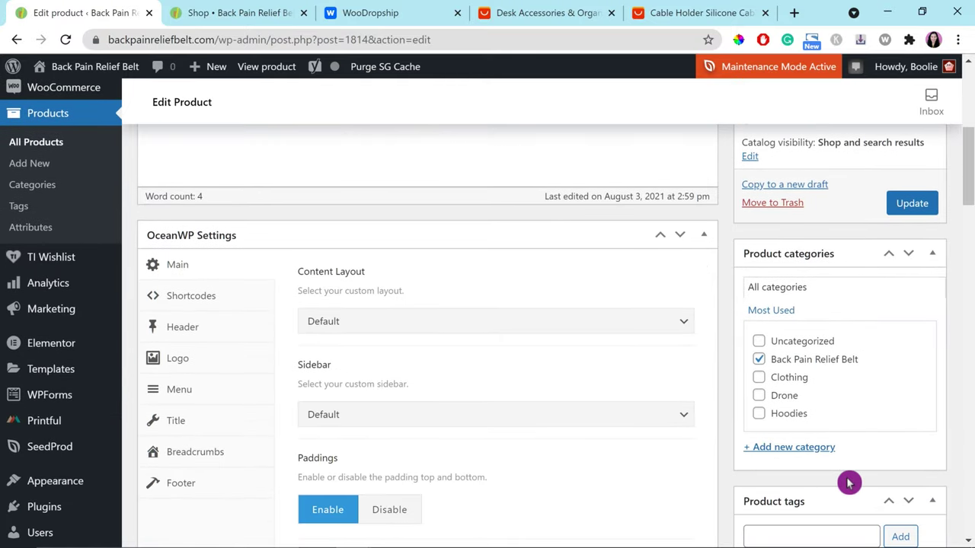
left_click(807, 452)
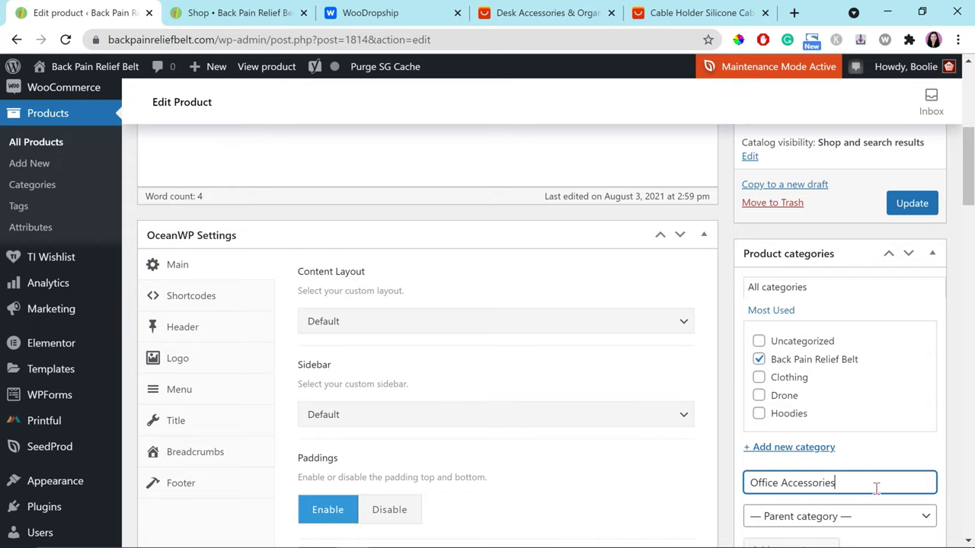
scroll(876, 489, "down", 2)
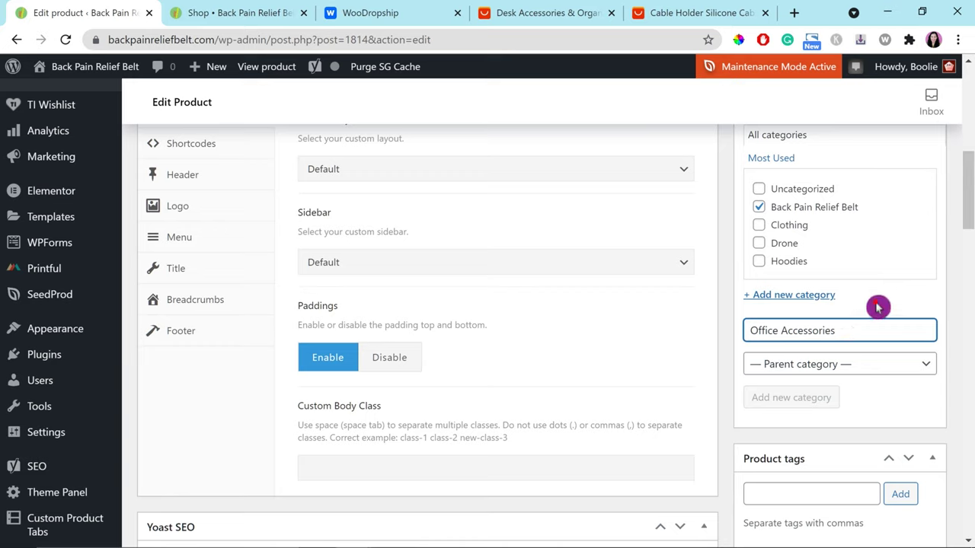
key("Return")
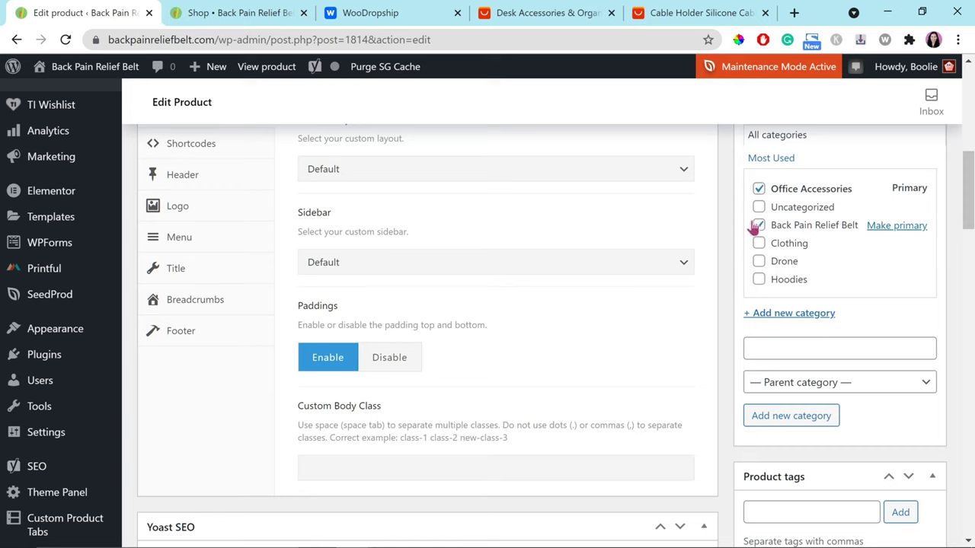
left_click(759, 225)
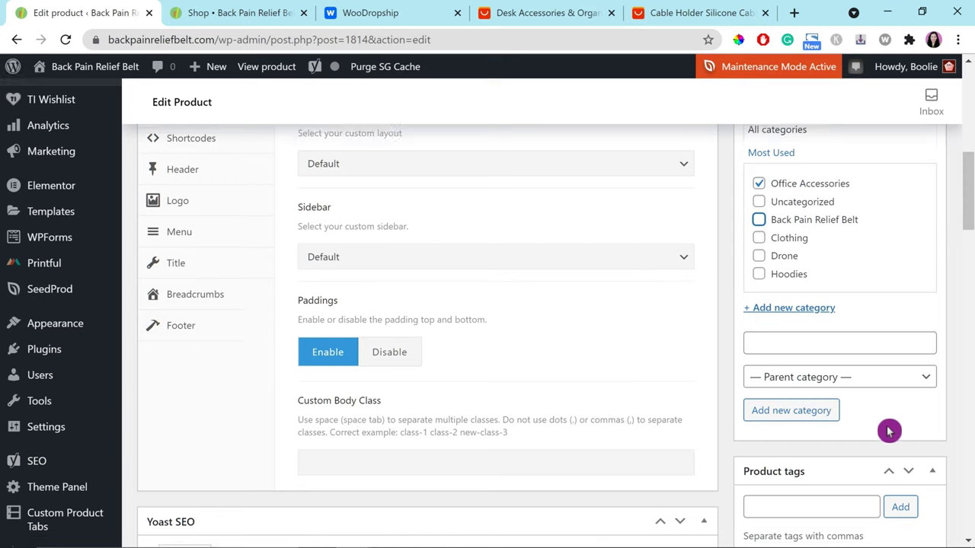
scroll(868, 428, "down", 1)
left_click(829, 431)
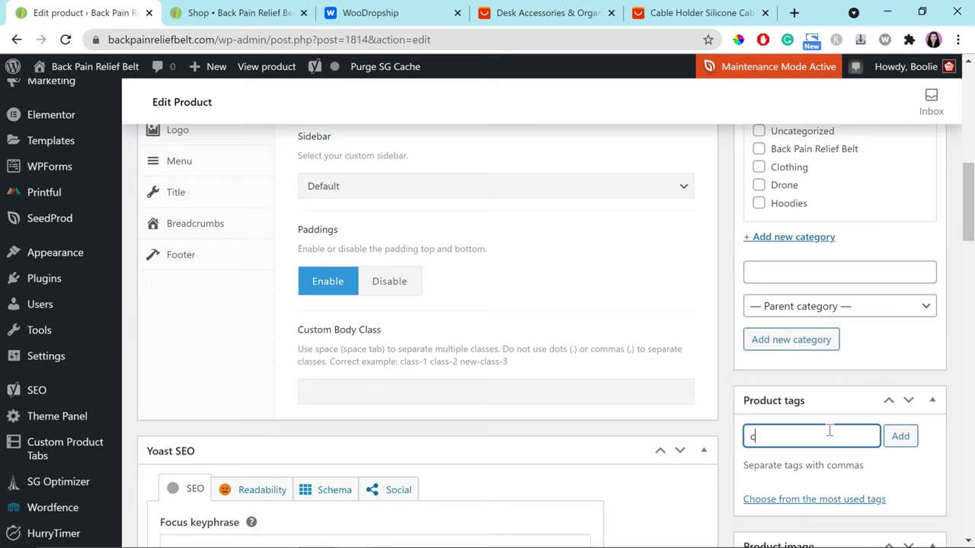
Step: Add the product tags 'cable holder' and 'cable organizer'
type("cable holde")
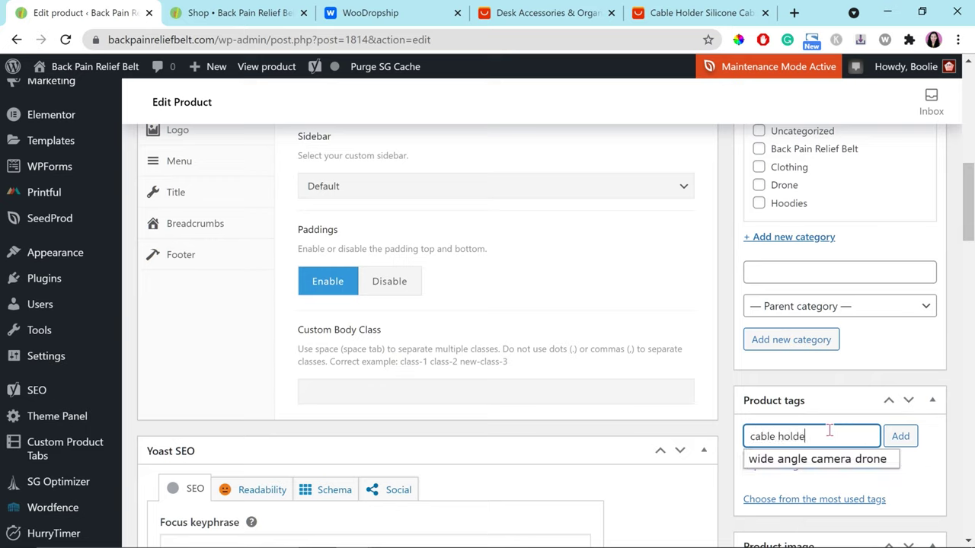
type("r")
key("Return")
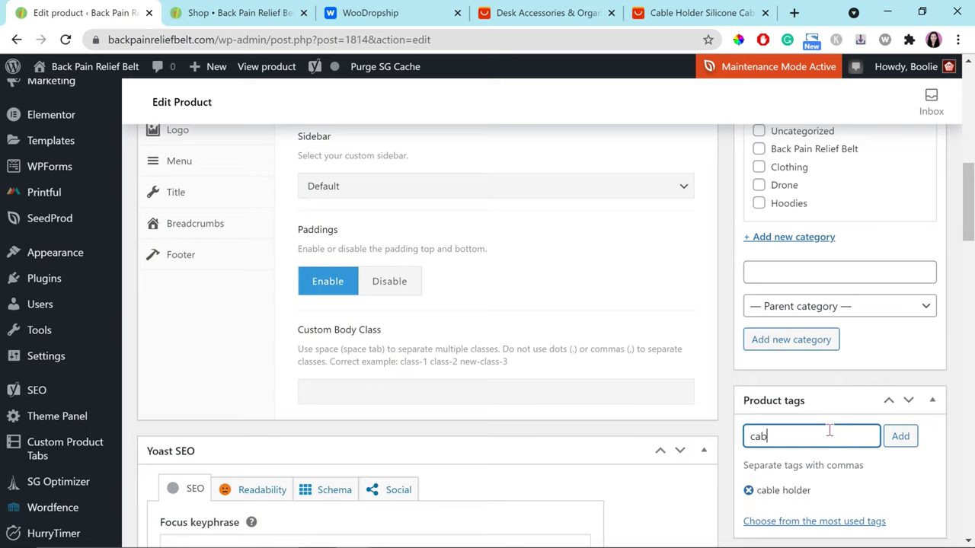
type("cable organizer")
key("Return")
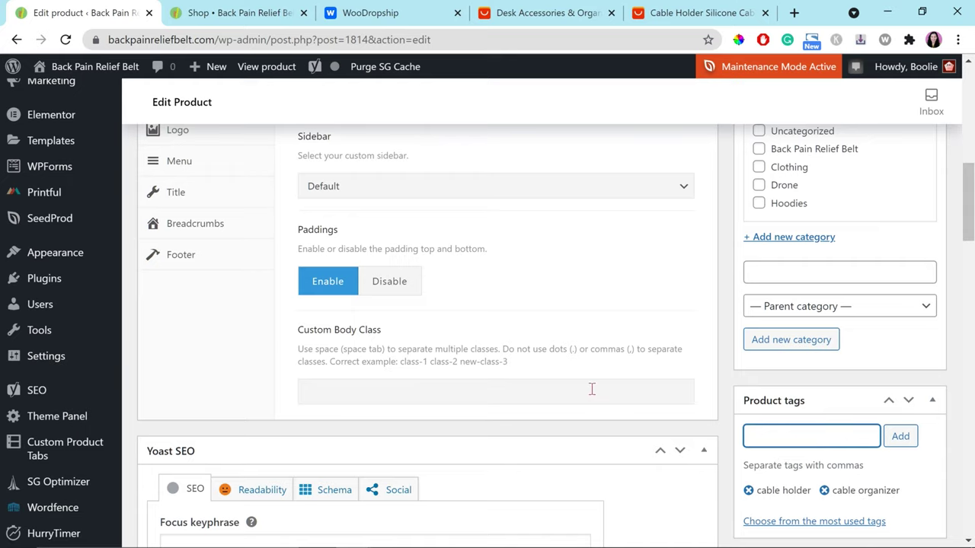
scroll(629, 379, "down", 7)
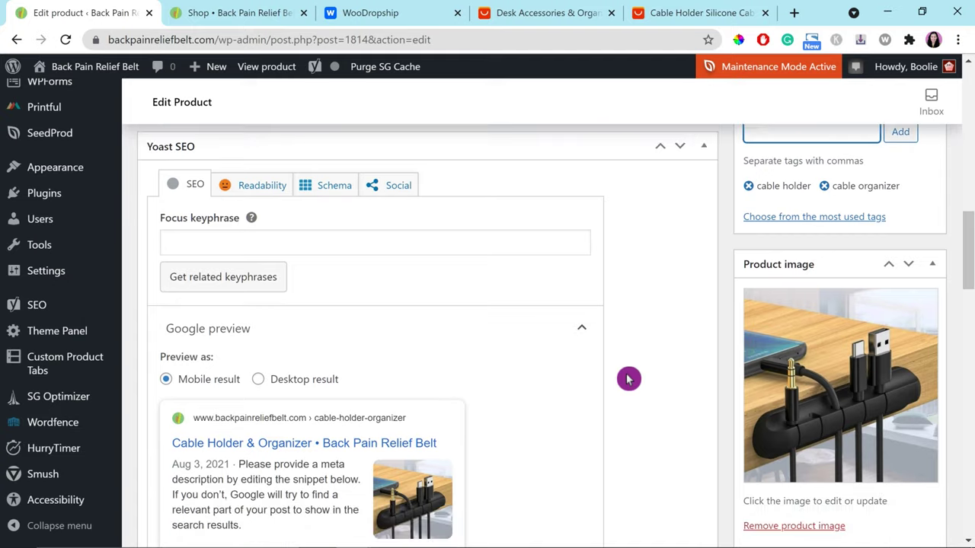
scroll(628, 379, "down", 1)
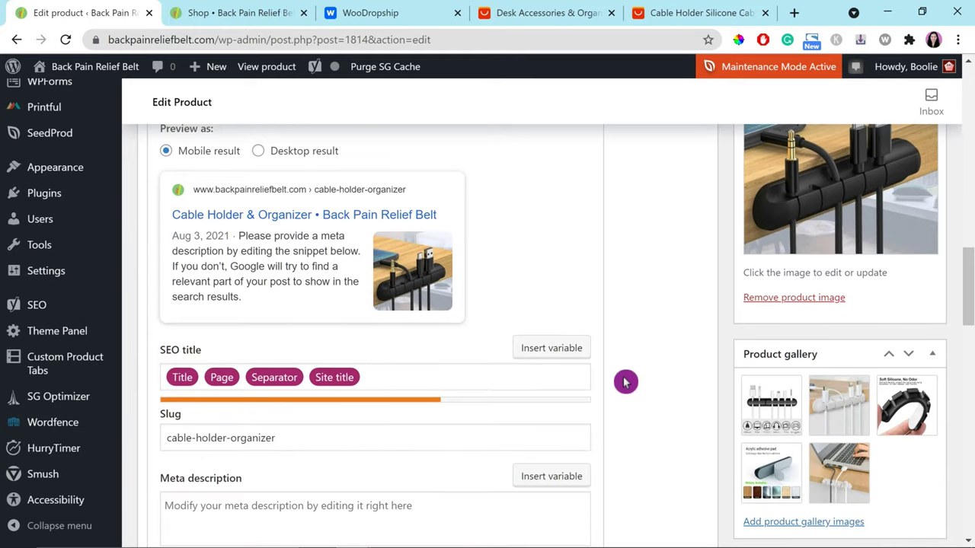
scroll(613, 378, "down", 2)
scroll(380, 238, "down", 1)
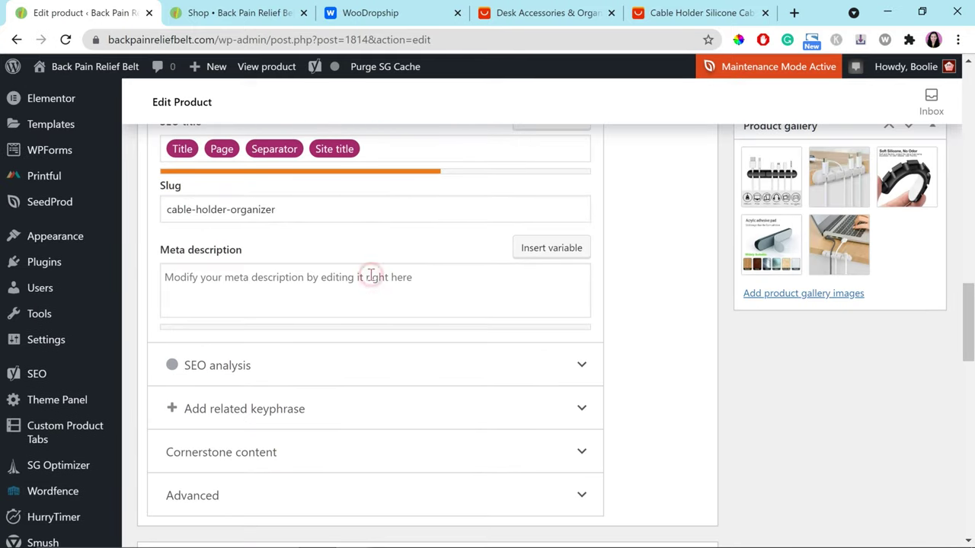
Step: Enter a placeholder Yoast meta description, then view the Advanced product data settings
left_click(371, 275)
type("Add")
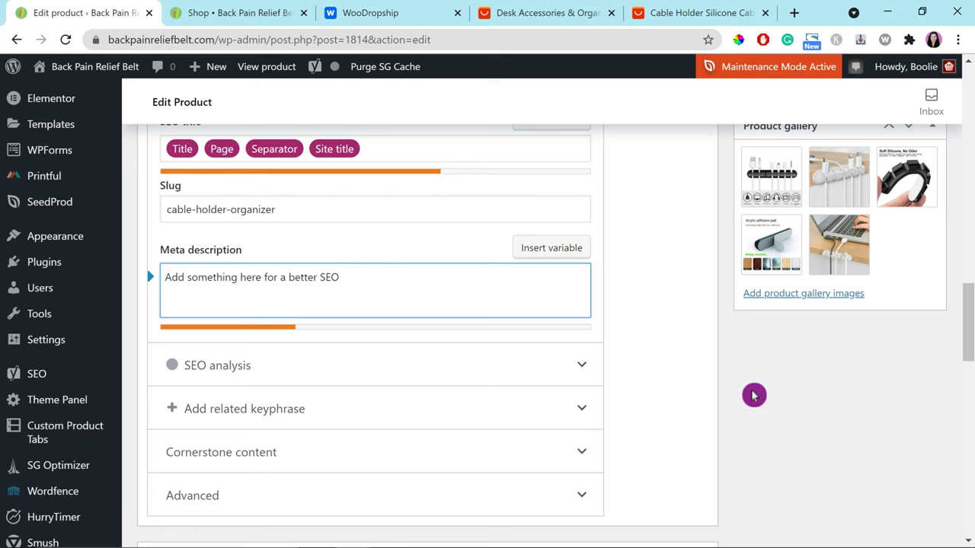
scroll(807, 414, "up", 2)
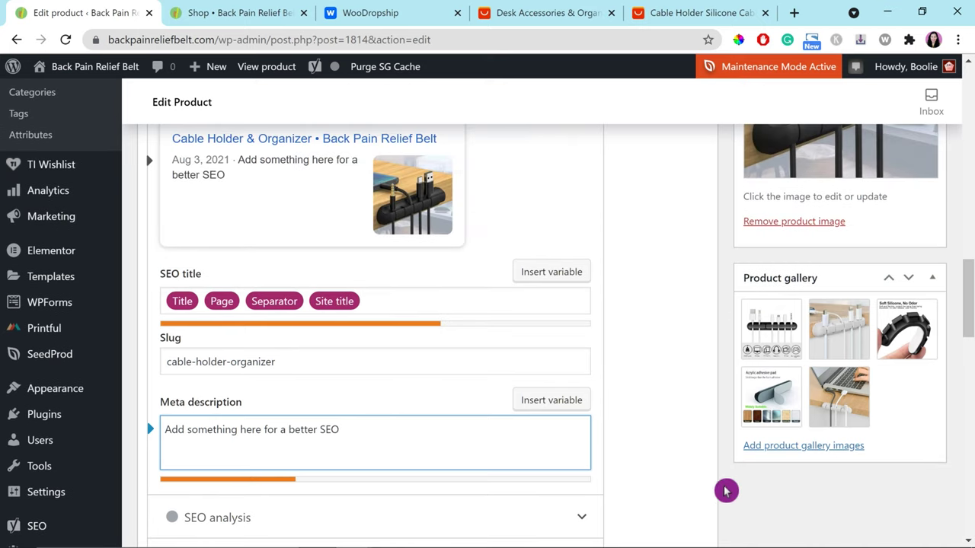
scroll(714, 501, "up", 1)
scroll(696, 495, "up", 3)
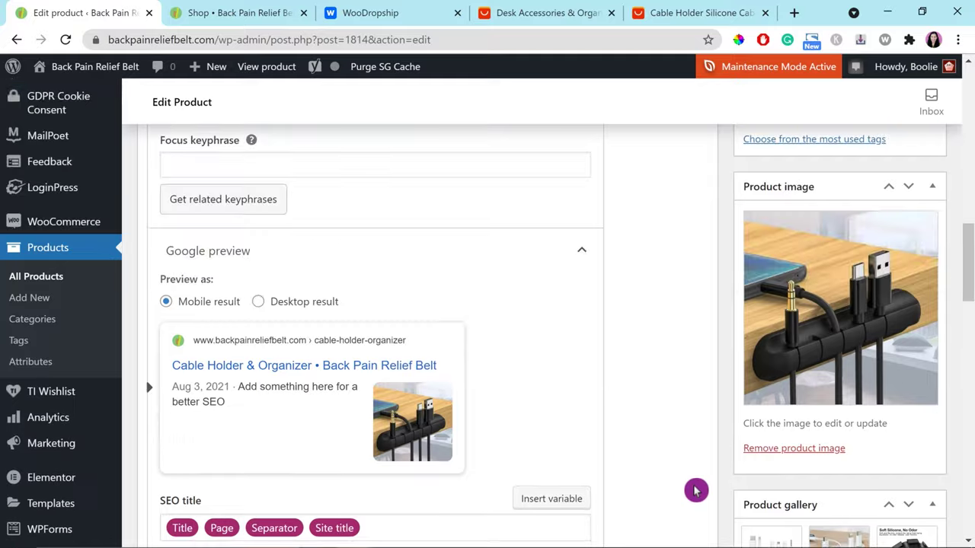
scroll(696, 492, "down", 7)
scroll(696, 491, "down", 3)
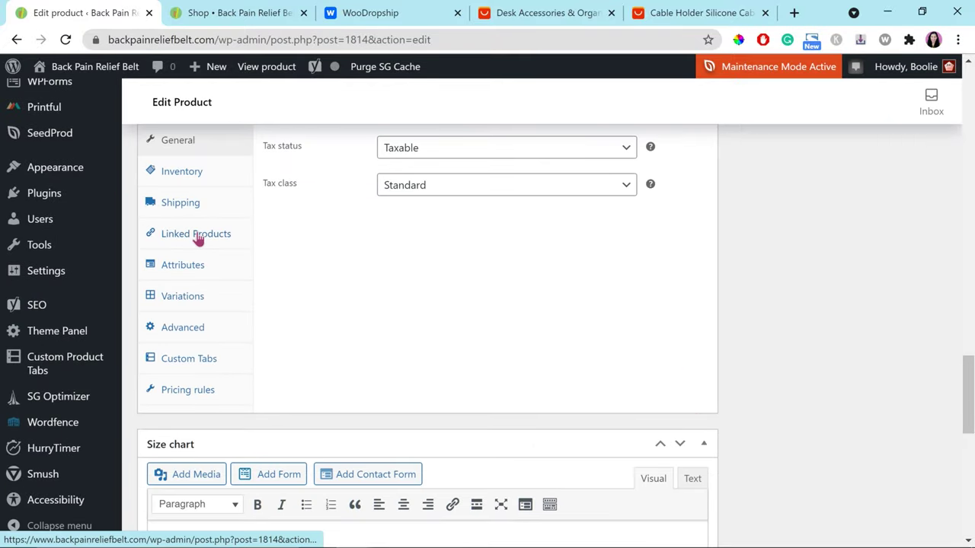
left_click(184, 331)
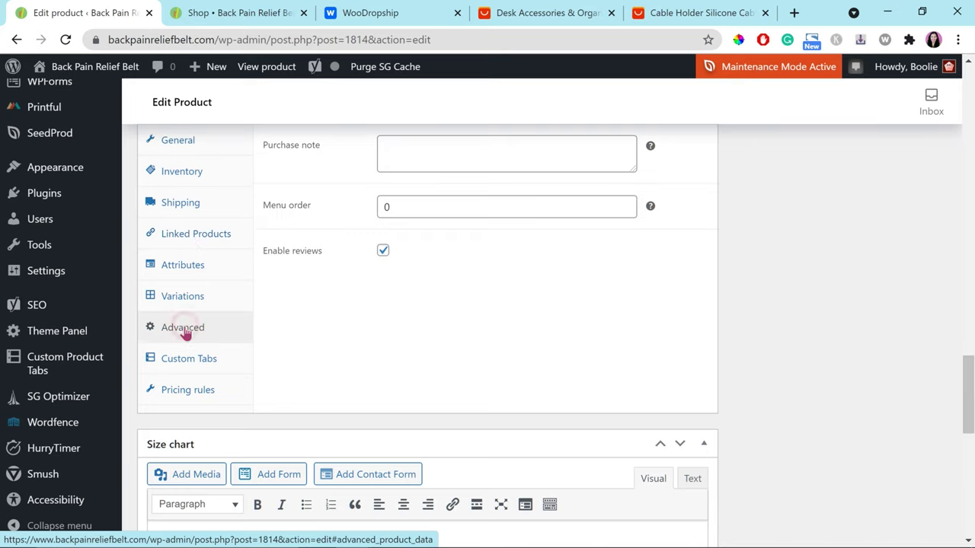
scroll(274, 385, "up", 2)
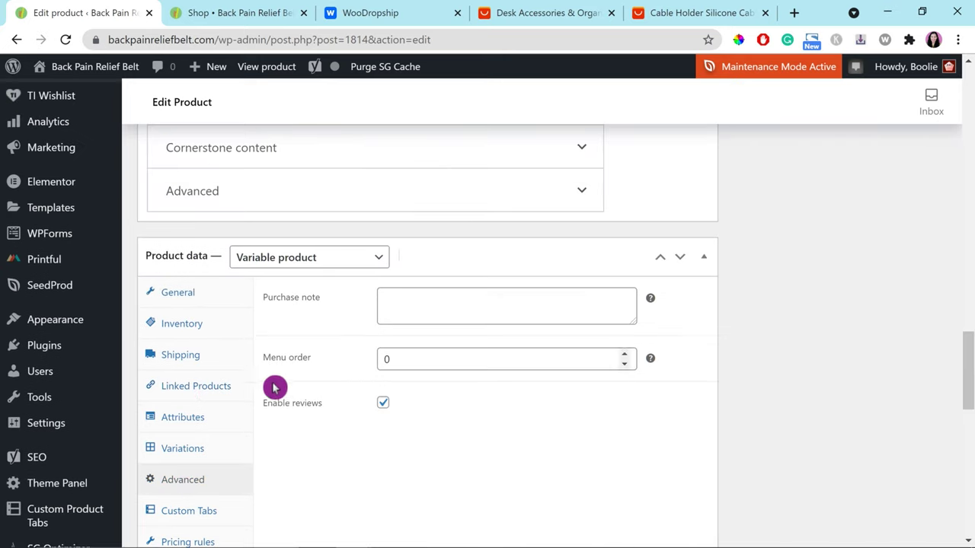
Step: Review the Color attribute and variations list, then delete the Gold variation
scroll(228, 394, "down", 2)
scroll(221, 395, "down", 1)
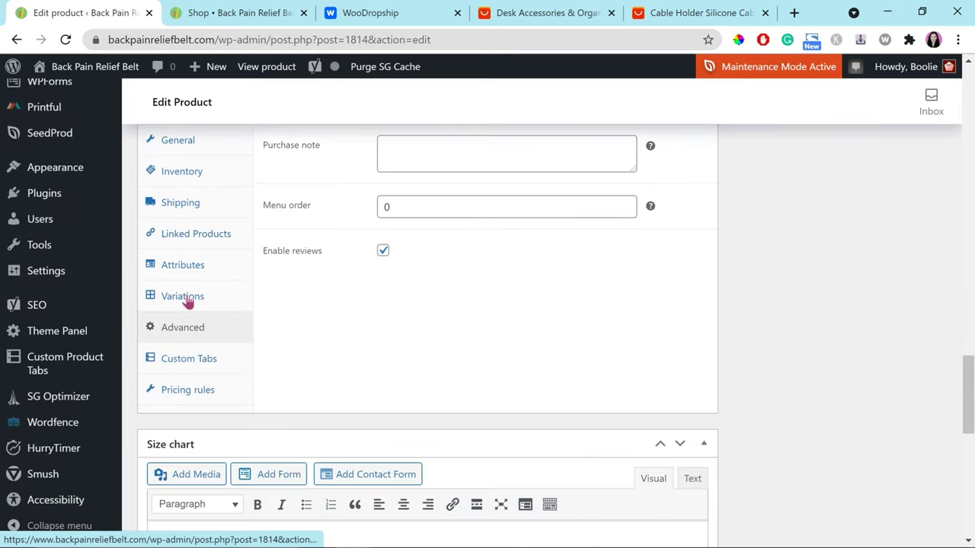
left_click(187, 297)
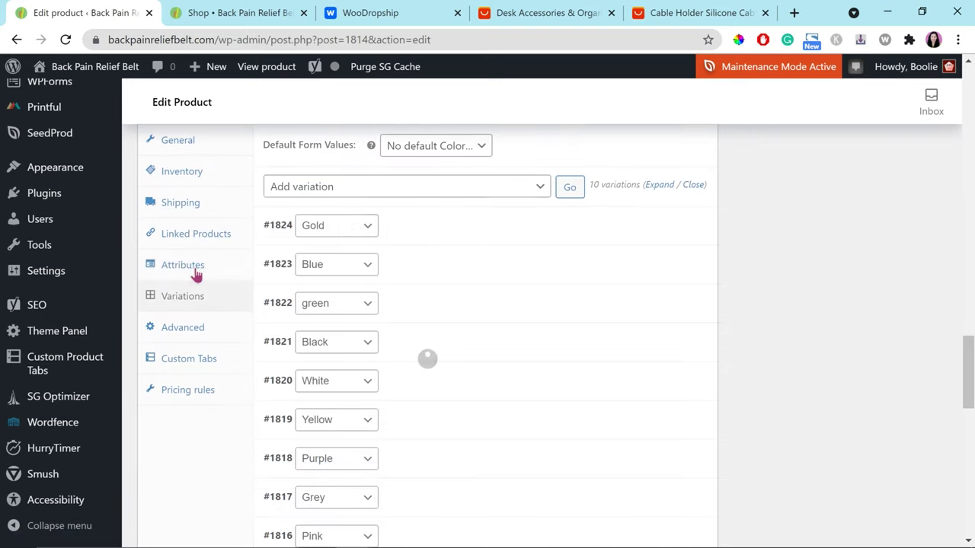
scroll(490, 366, "down", 3)
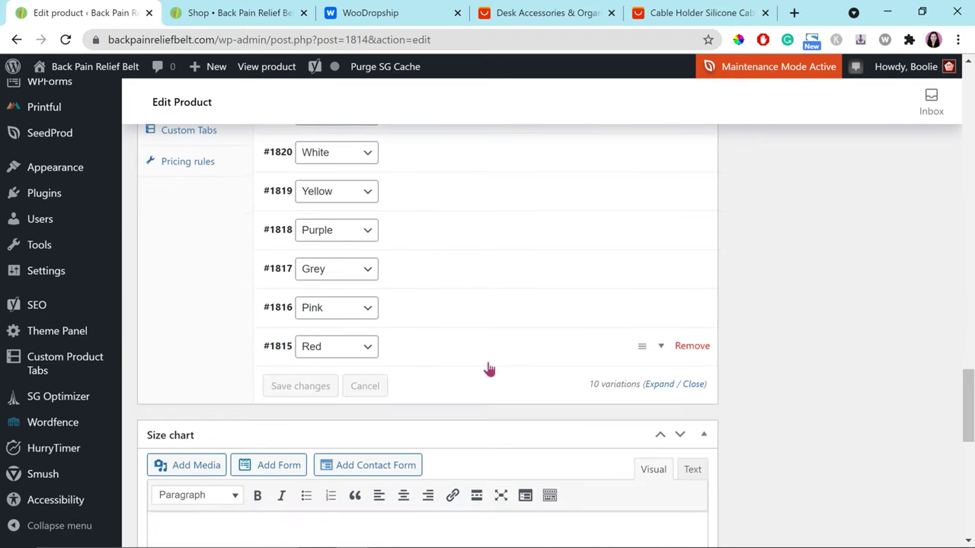
scroll(489, 367, "up", 2)
scroll(490, 369, "up", 1)
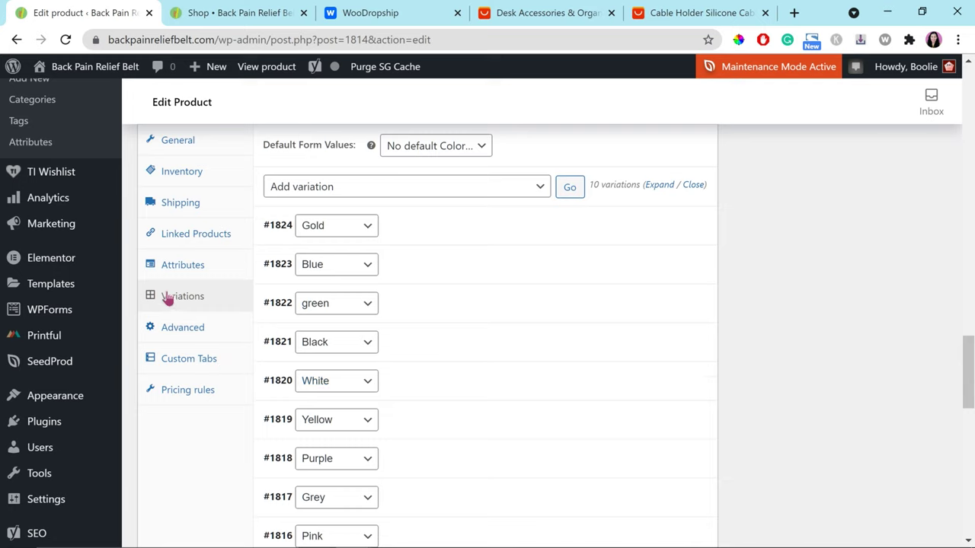
left_click(179, 265)
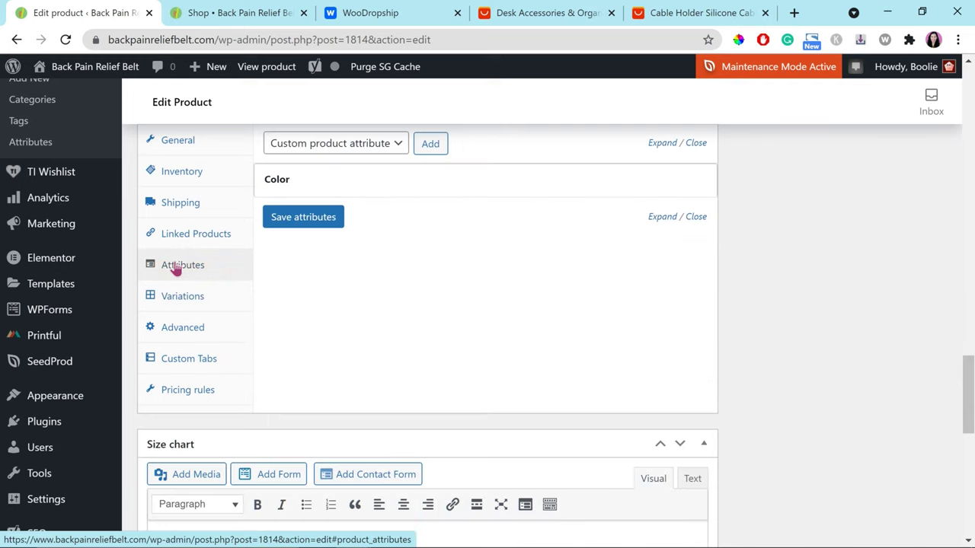
left_click(181, 299)
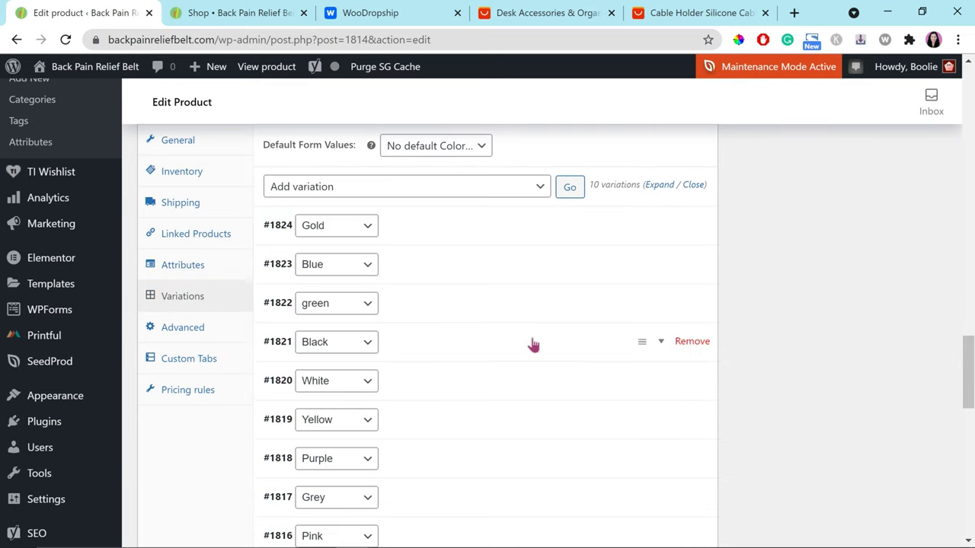
scroll(477, 298, "down", 1)
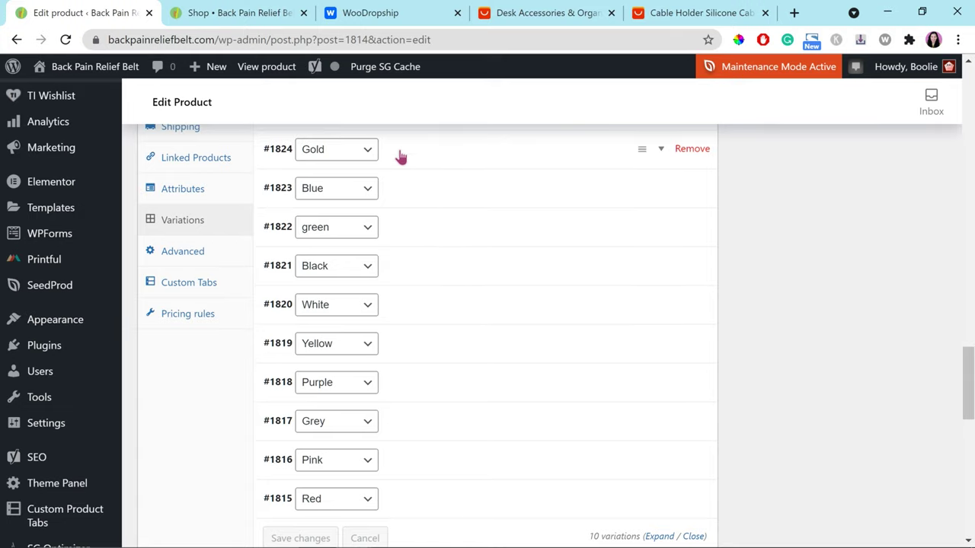
left_click(403, 192)
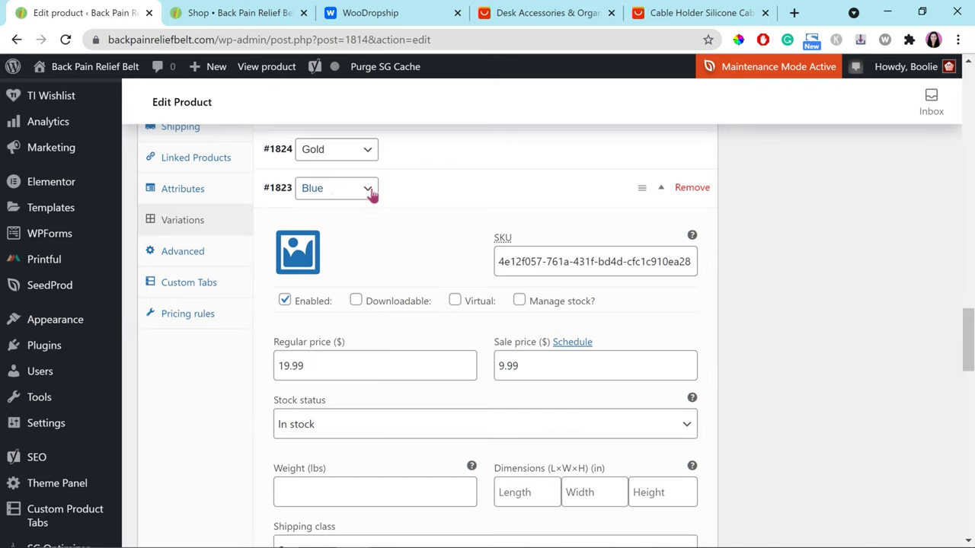
left_click(406, 190)
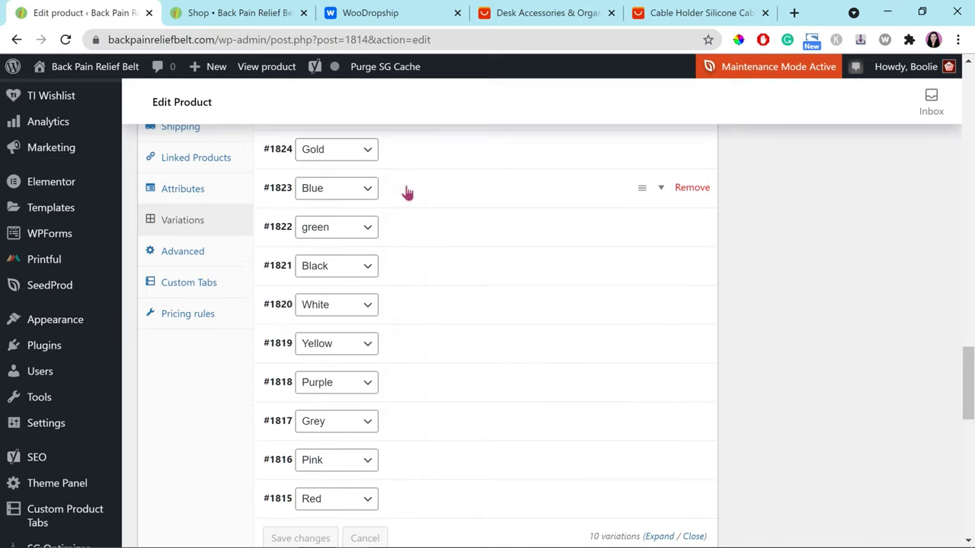
left_click(423, 157)
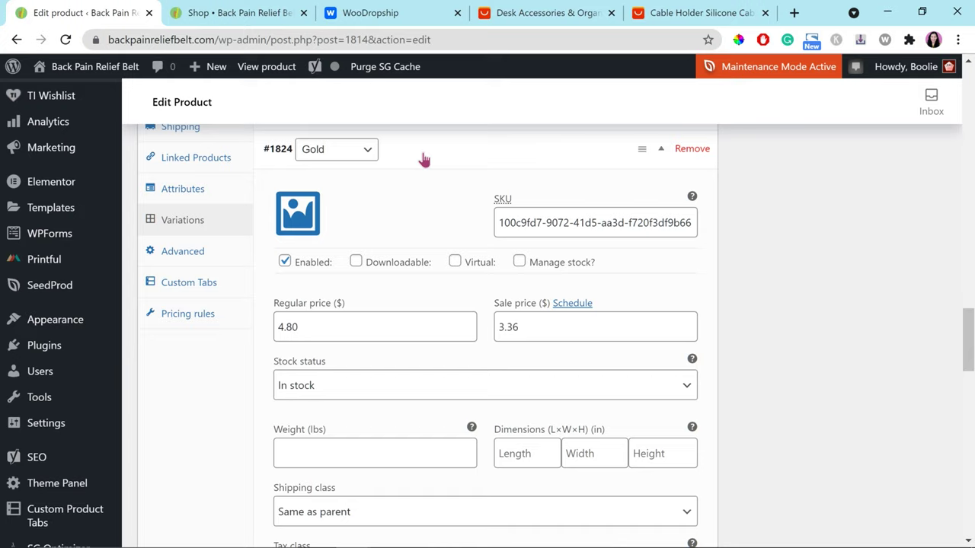
left_click(692, 149)
left_click(567, 126)
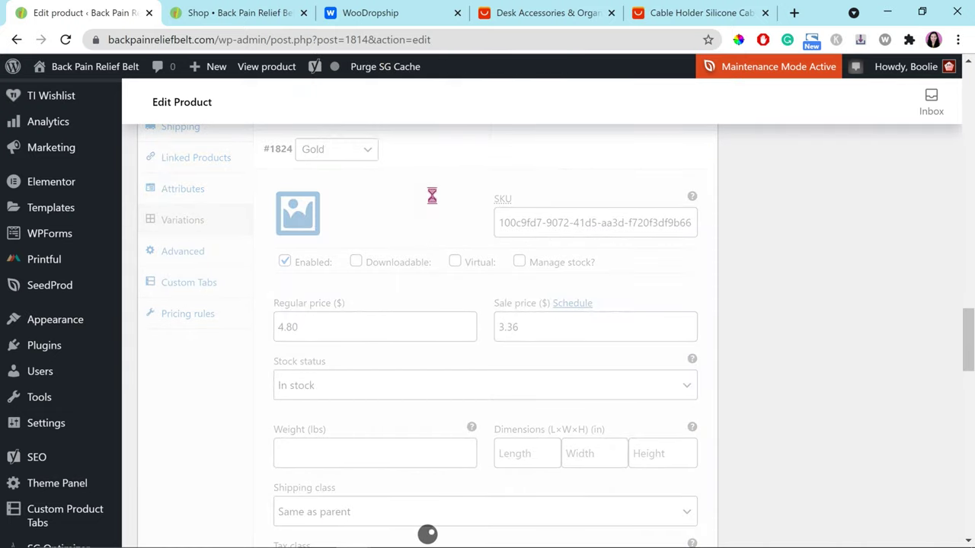
Step: Check the details of the Blue, green and White variations
scroll(492, 204, "up", 1)
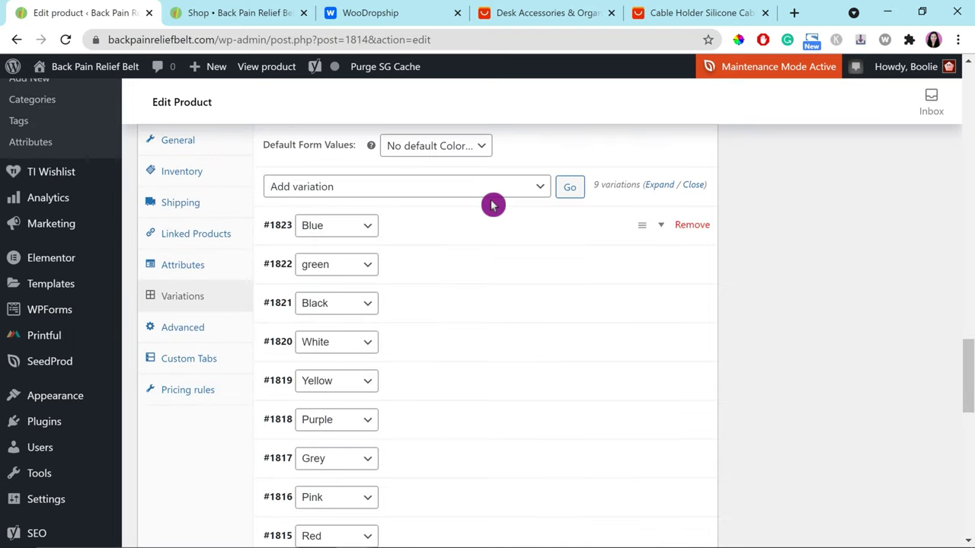
left_click(413, 230)
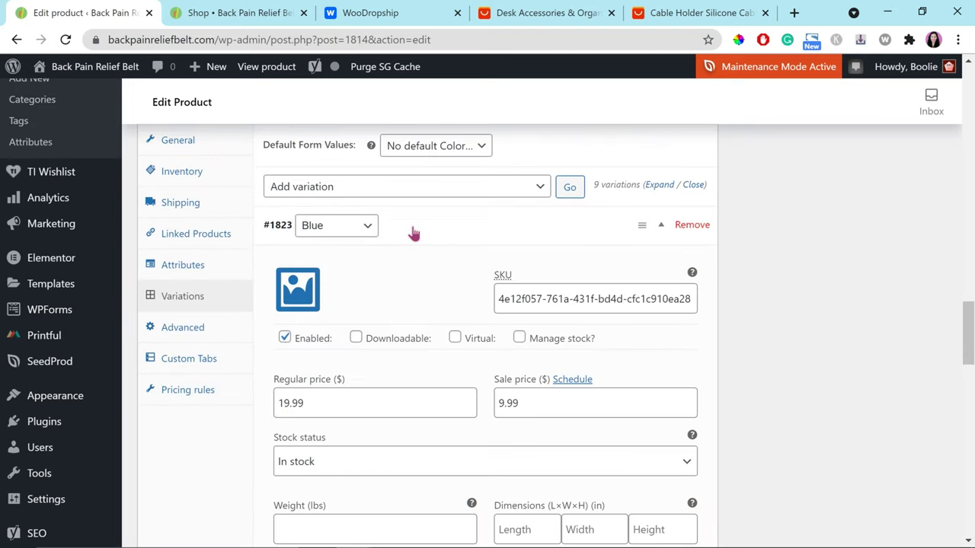
left_click(413, 233)
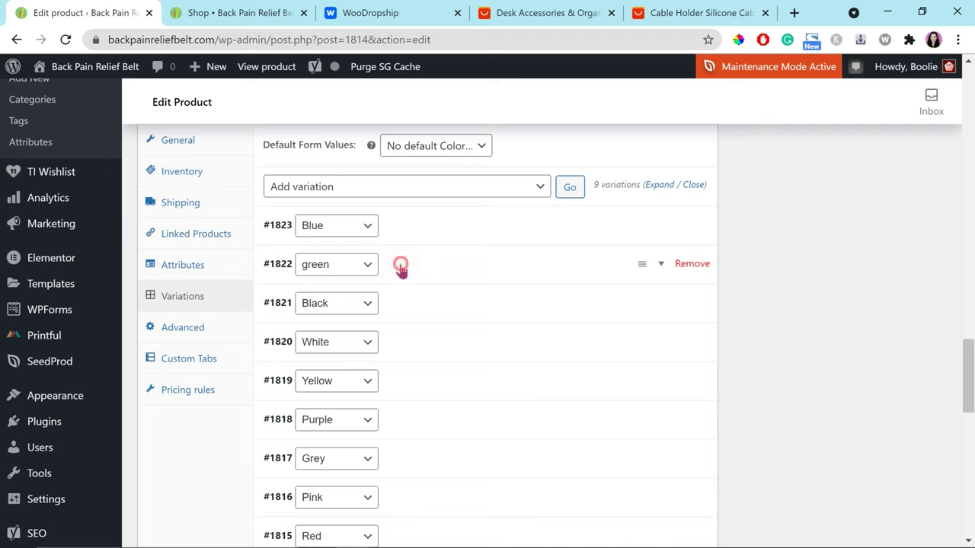
left_click(400, 267)
left_click(401, 267)
scroll(398, 243, "down", 1)
left_click(409, 270)
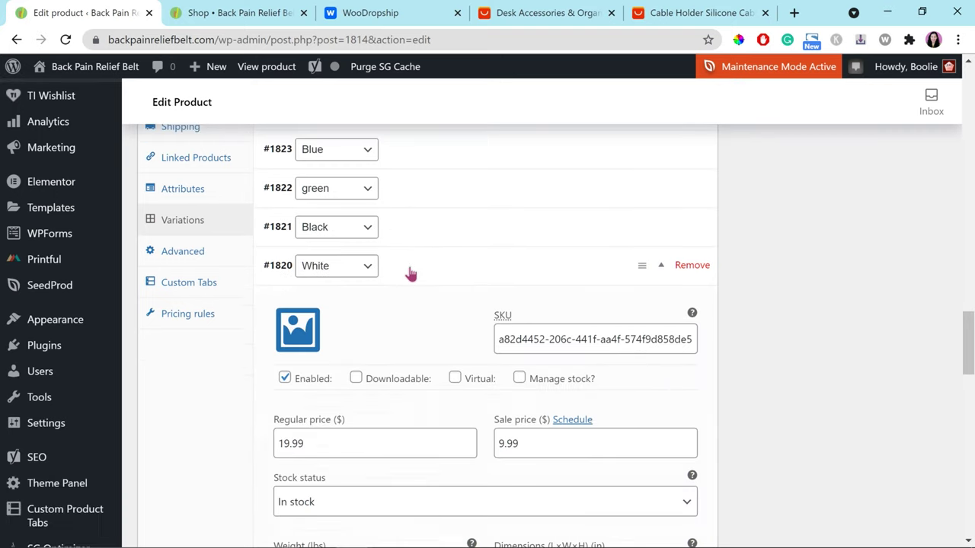
left_click(409, 269)
scroll(457, 251, "down", 1)
Step: Delete the Yellow, Purple, Grey, Pink and Red variations, confirming each removal
left_click(690, 229)
key("Return")
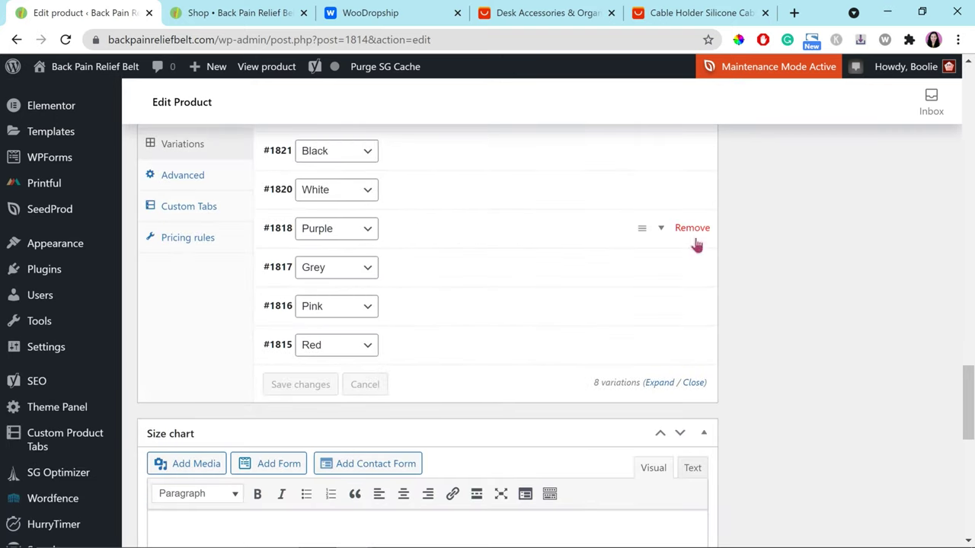
left_click(690, 228)
key("Return")
left_click(690, 226)
key("Return")
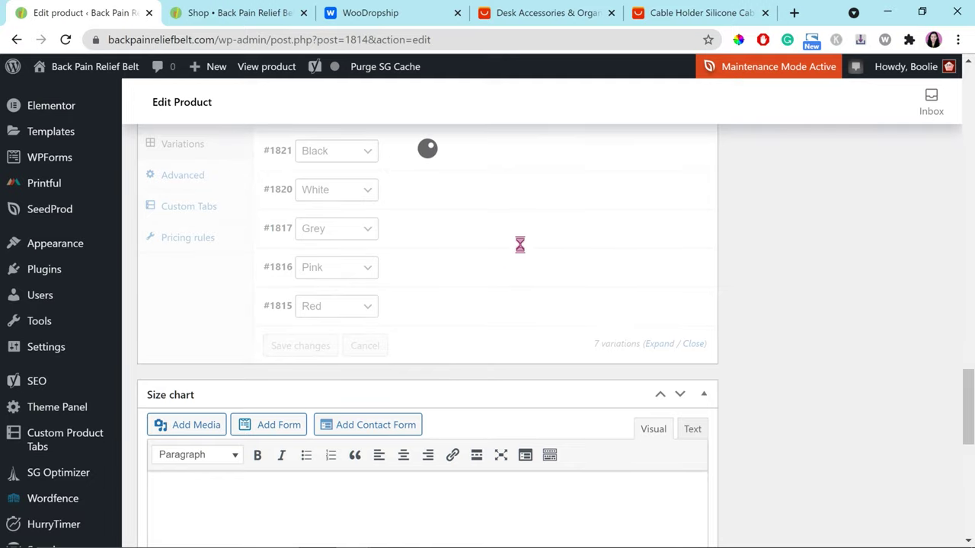
left_click(690, 229)
left_click(568, 126)
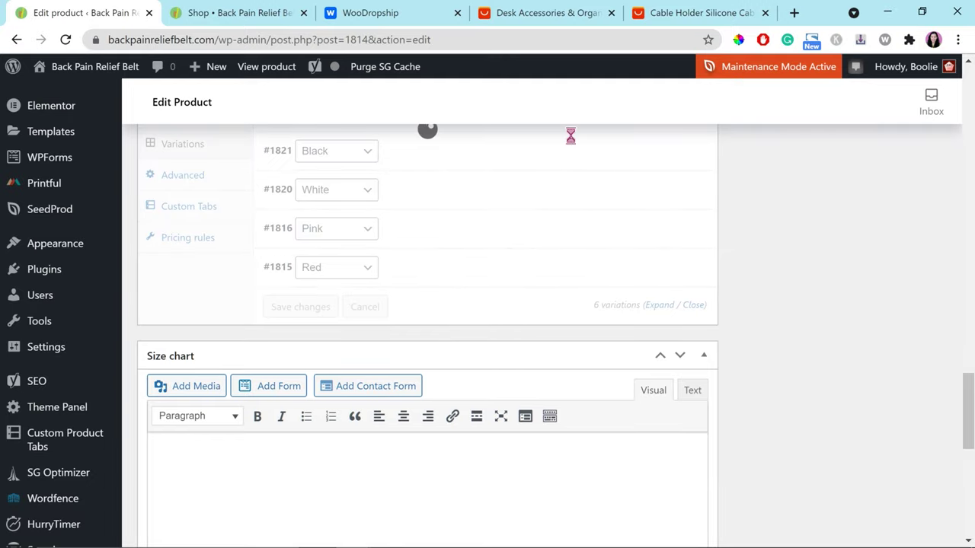
left_click(690, 229)
left_click(564, 124)
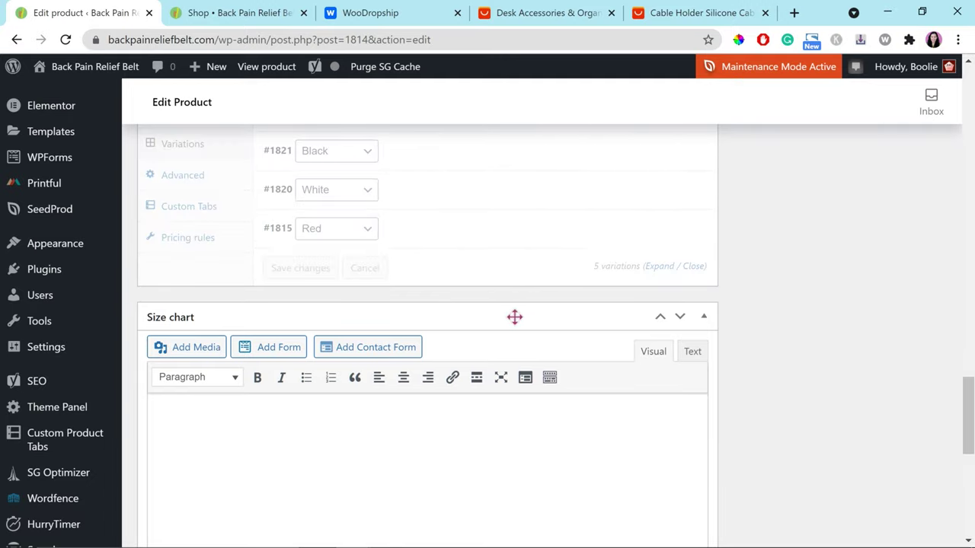
scroll(737, 378, "up", 1)
scroll(736, 379, "down", 2)
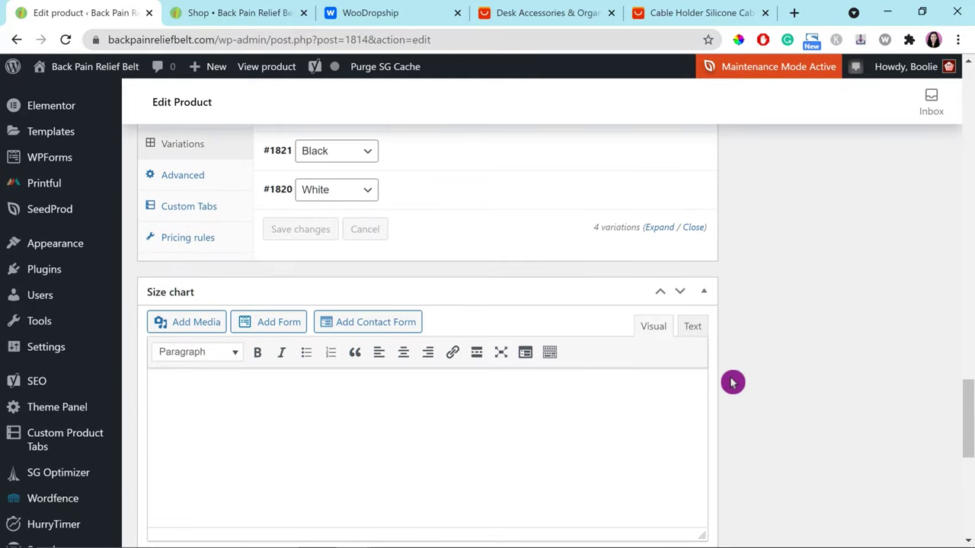
scroll(579, 370, "down", 1)
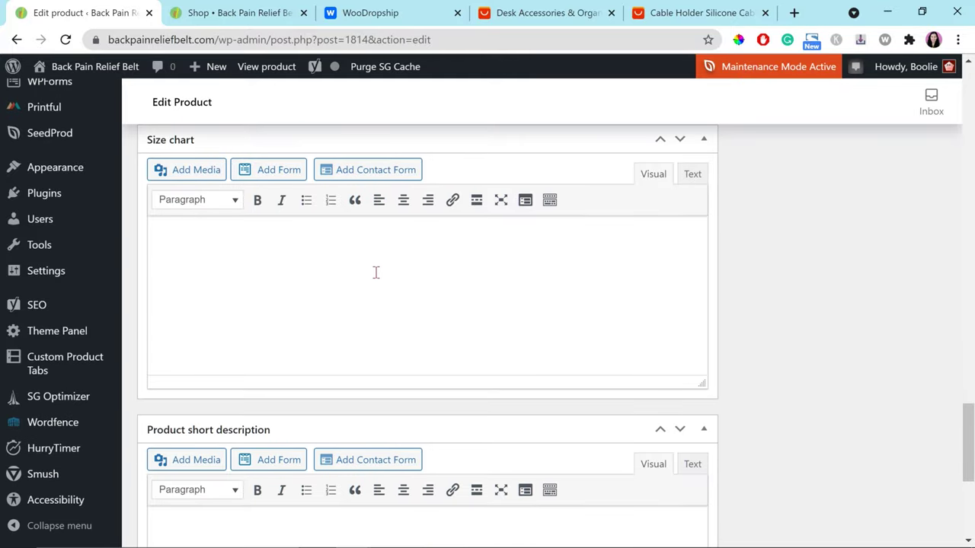
Step: Put 'Add the size information here....' in the Size chart and go to the AliExpress listing
left_click(371, 250)
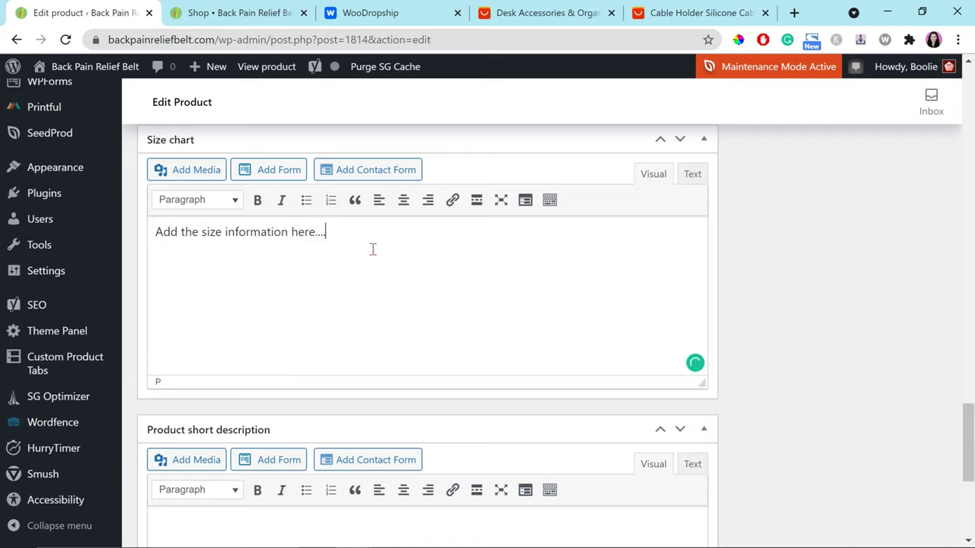
left_click(436, 172)
left_click(664, 16)
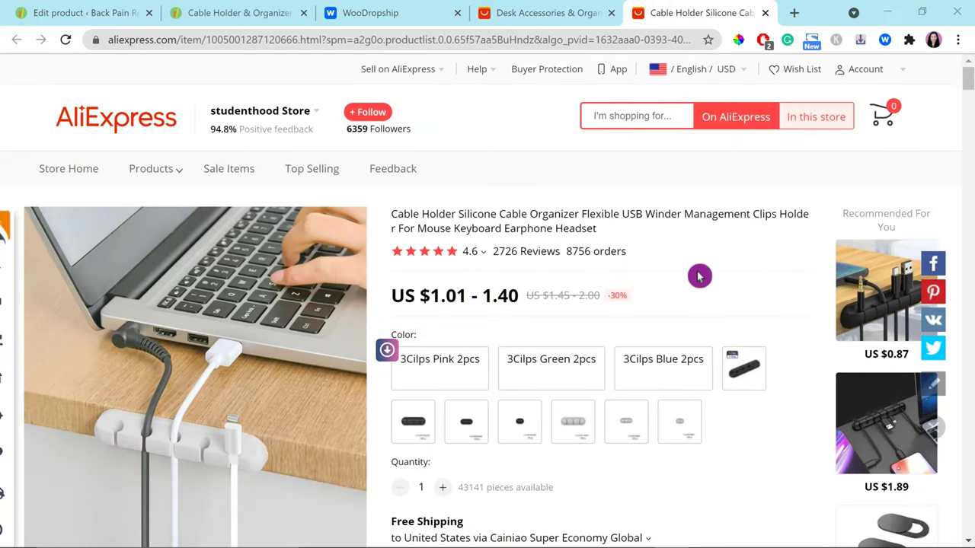
Step: Save the cable holder listing's images as a zip with Asify's 'Download images' button
left_click(909, 40)
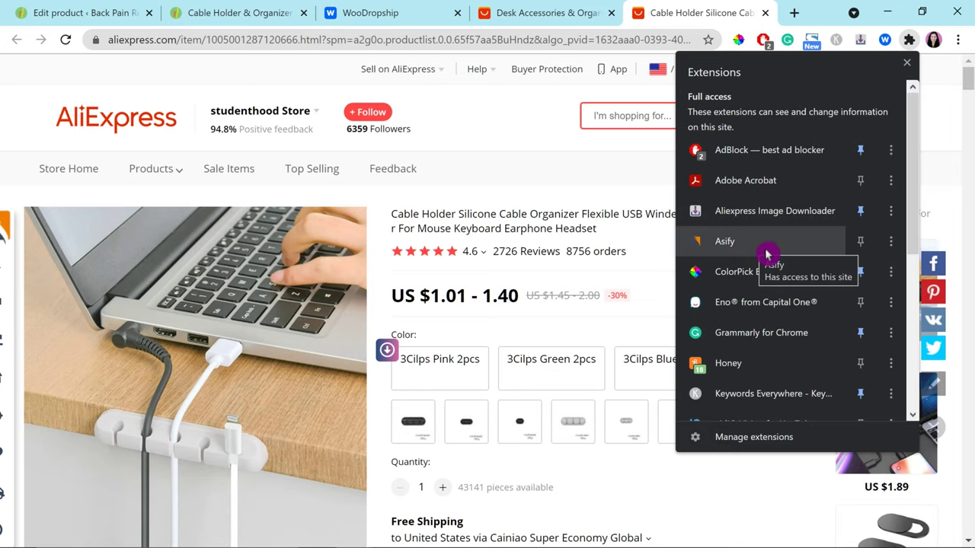
scroll(767, 254, "down", 1)
scroll(583, 67, "down", 15)
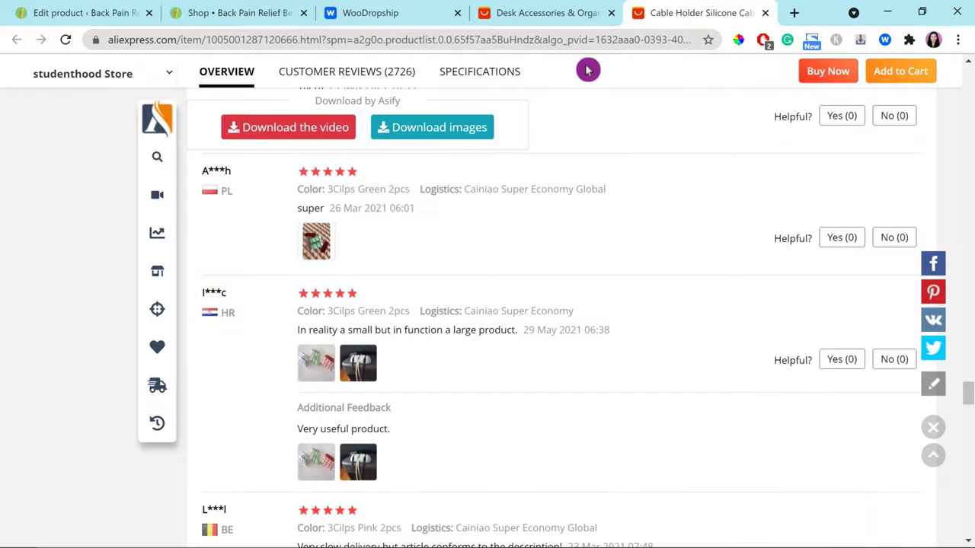
scroll(951, 338, "up", 5)
left_click_drag(969, 352, 969, 324)
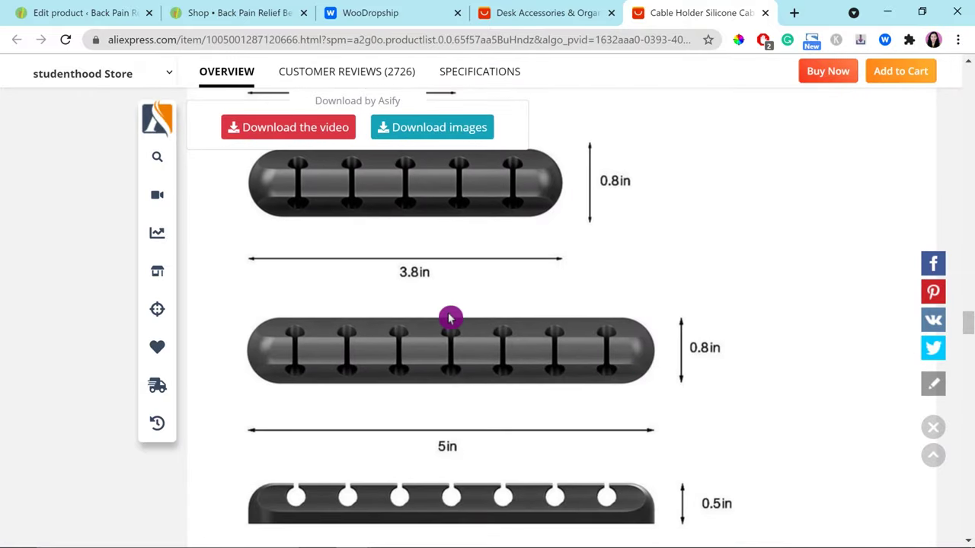
scroll(457, 324, "up", 3)
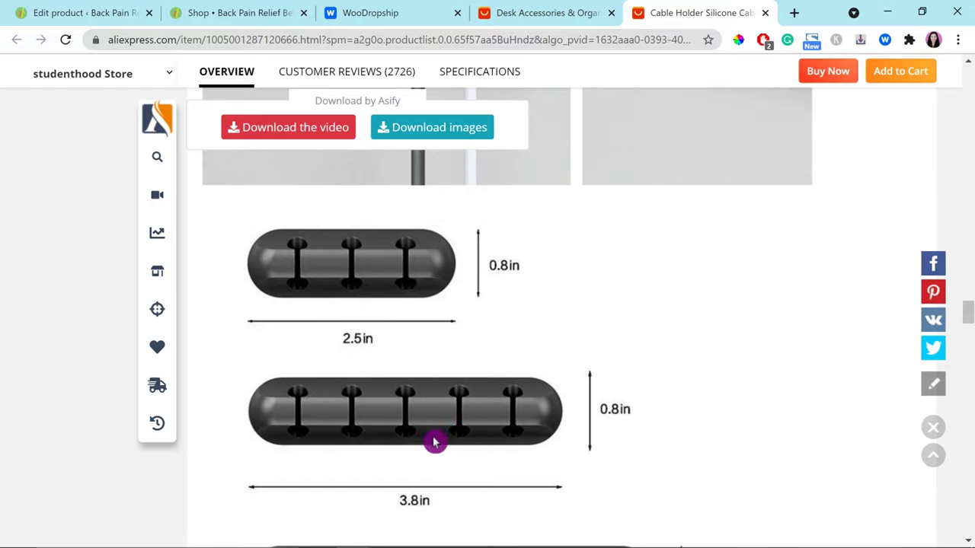
scroll(457, 373, "up", 1)
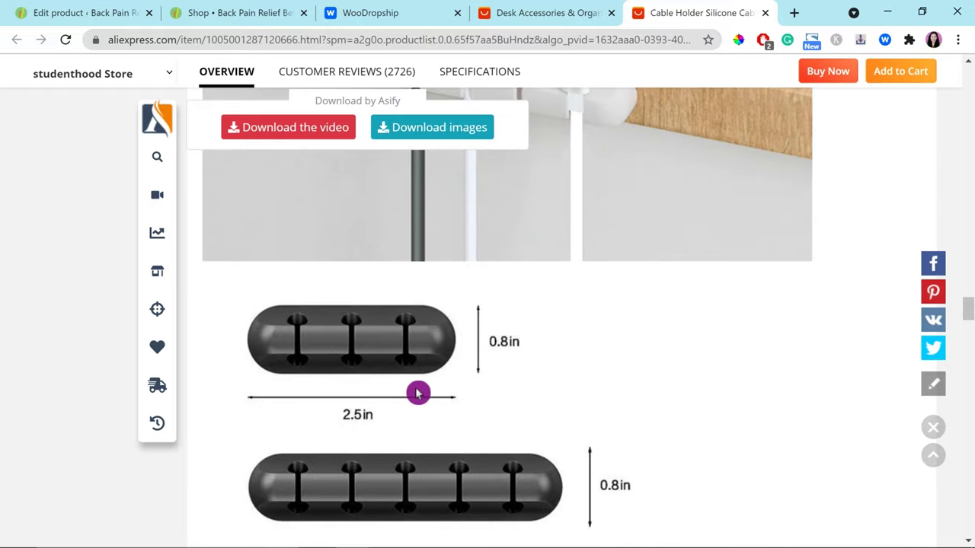
scroll(417, 393, "down", 2)
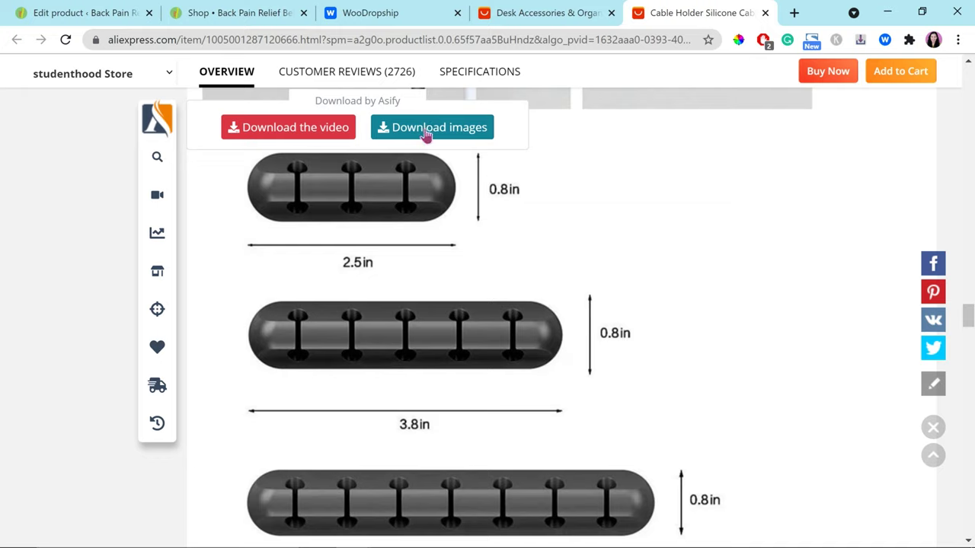
left_click(427, 129)
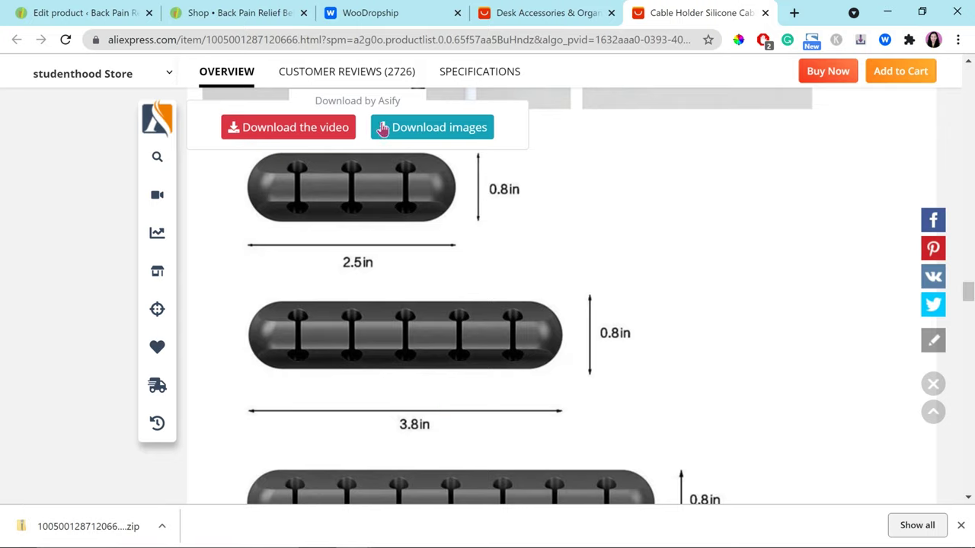
scroll(626, 188, "up", 1)
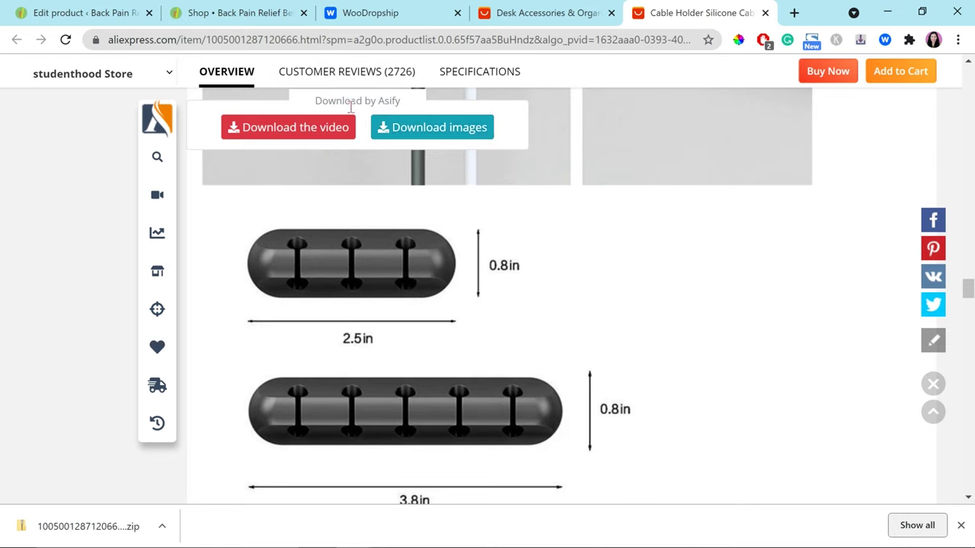
Step: Extract the downloaded image zip into a new folder of 16 product JPGs
left_click(404, 115)
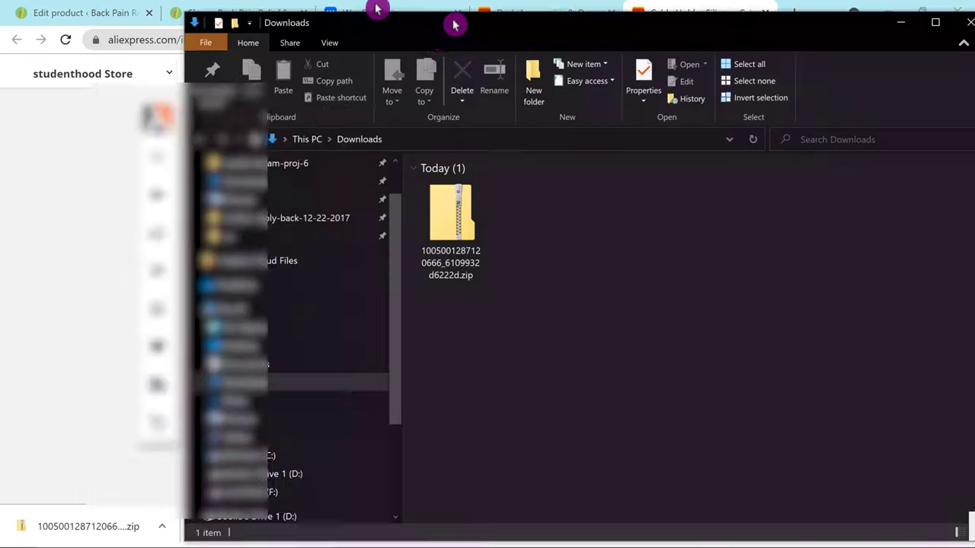
left_click_drag(452, 22, 353, 27)
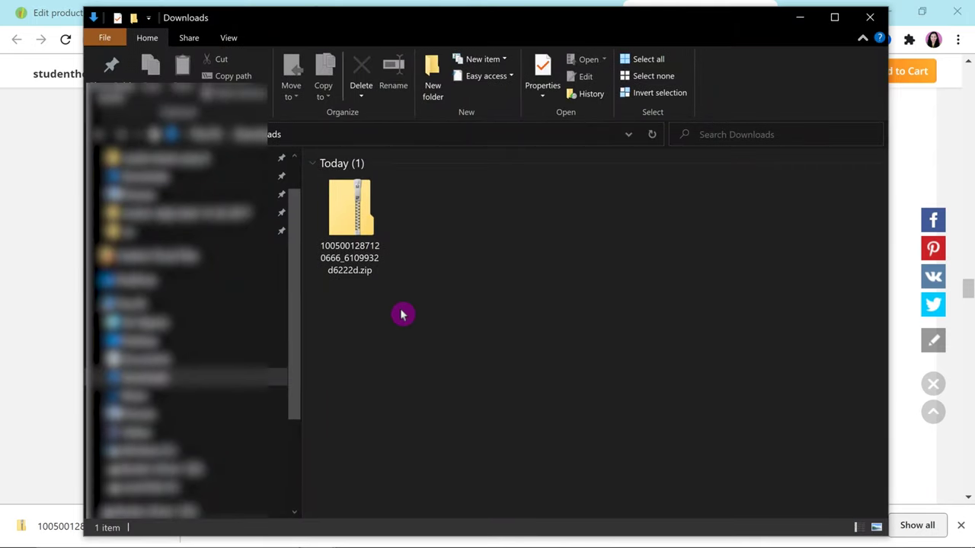
right_click(355, 227)
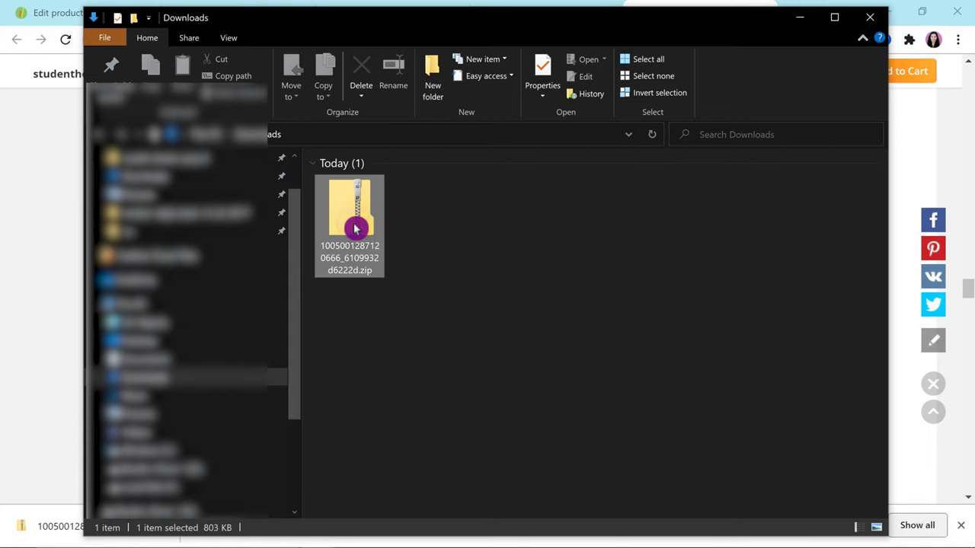
left_click(256, 239)
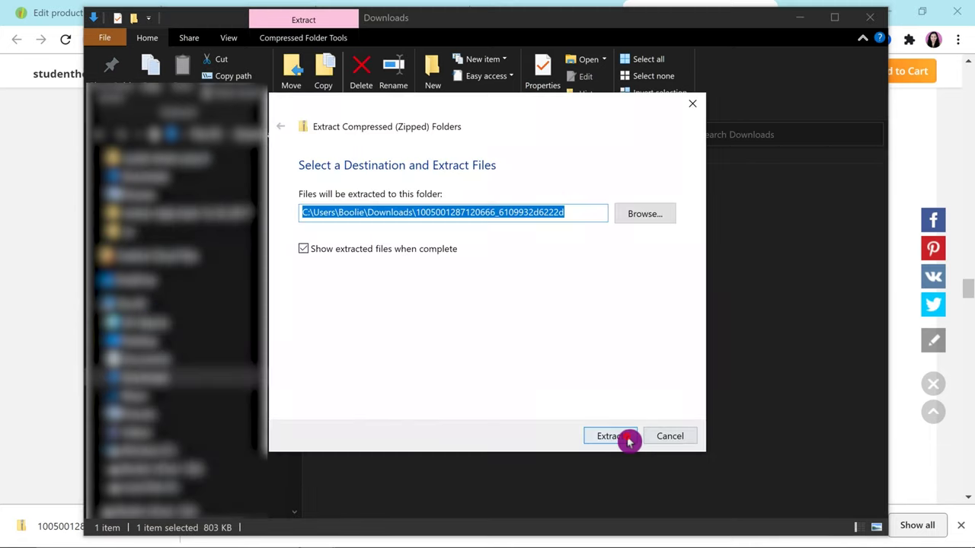
left_click(618, 436)
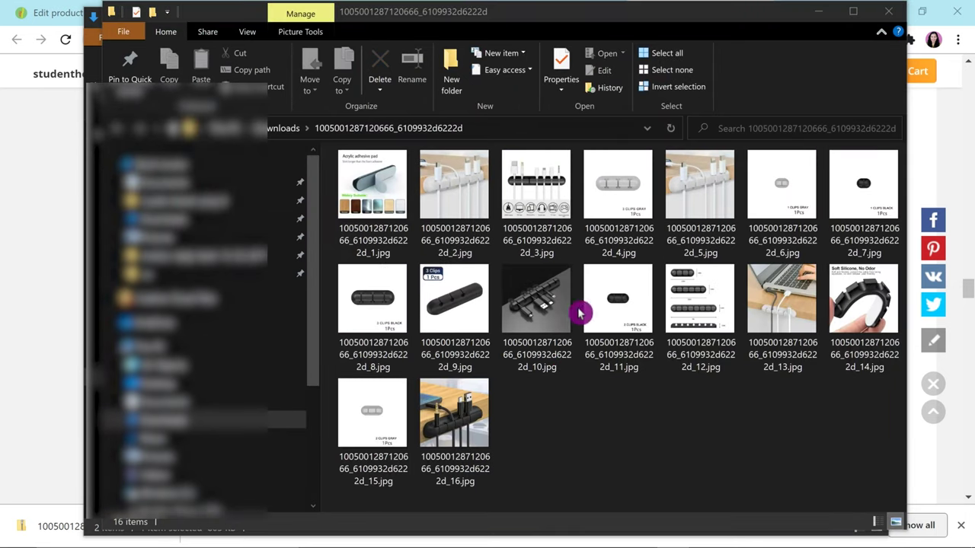
left_click(601, 468)
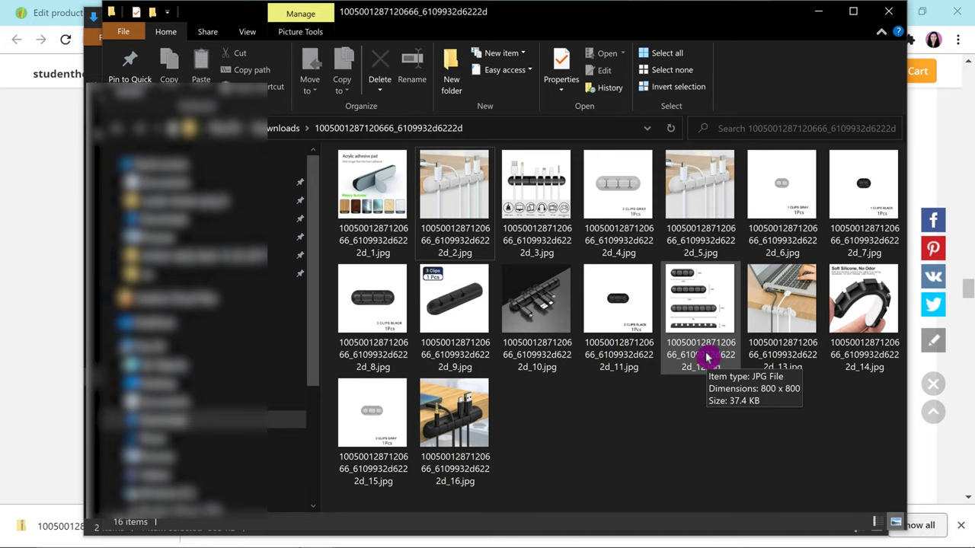
left_click(46, 321)
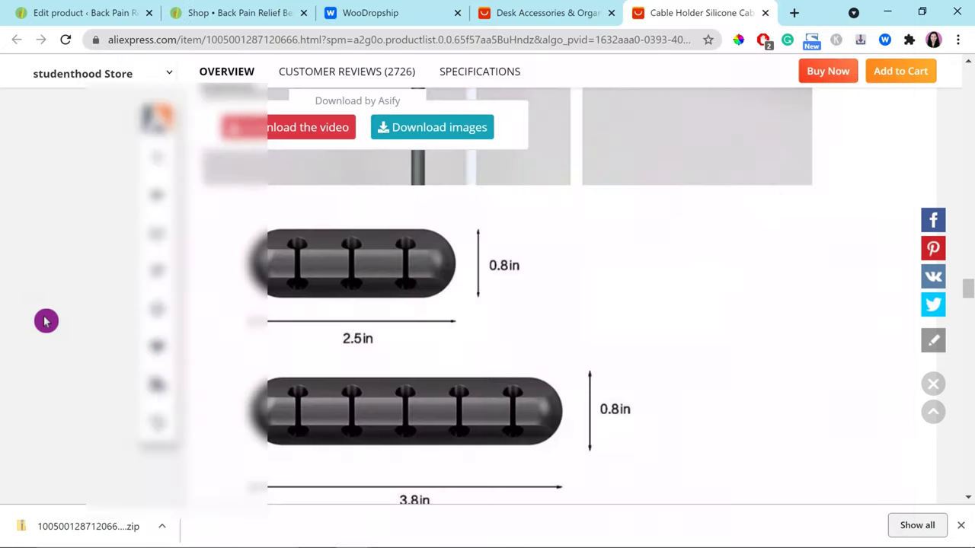
Step: Delete the 'Add the size information here....' placeholder from the Size chart box
left_click(105, 14)
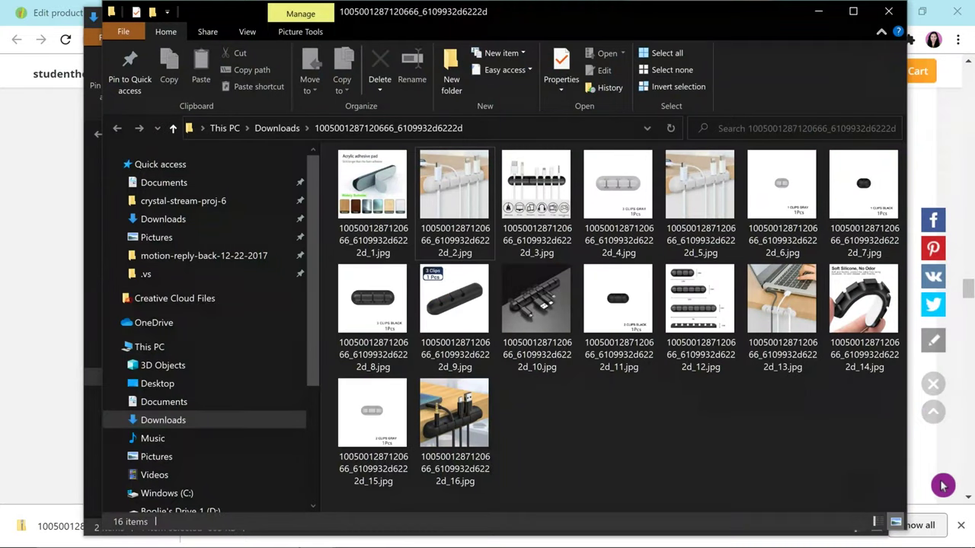
left_click(39, 317)
left_click(104, 13)
scroll(969, 150, "down", 4)
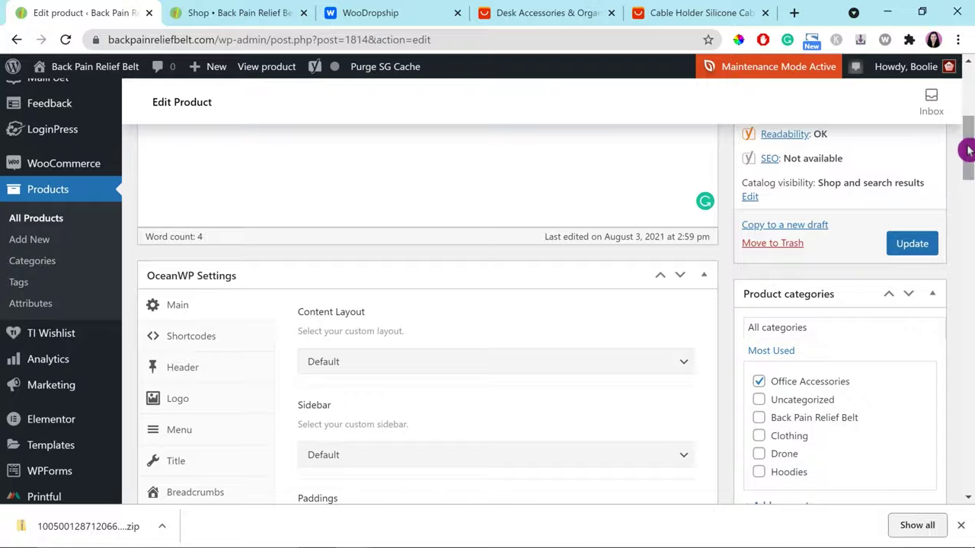
left_click_drag(969, 150, 945, 404)
triple_click(229, 242)
key("BackSpace")
Step: Upload the _12.jpg dimensions image and insert it into the Size chart
left_click(190, 179)
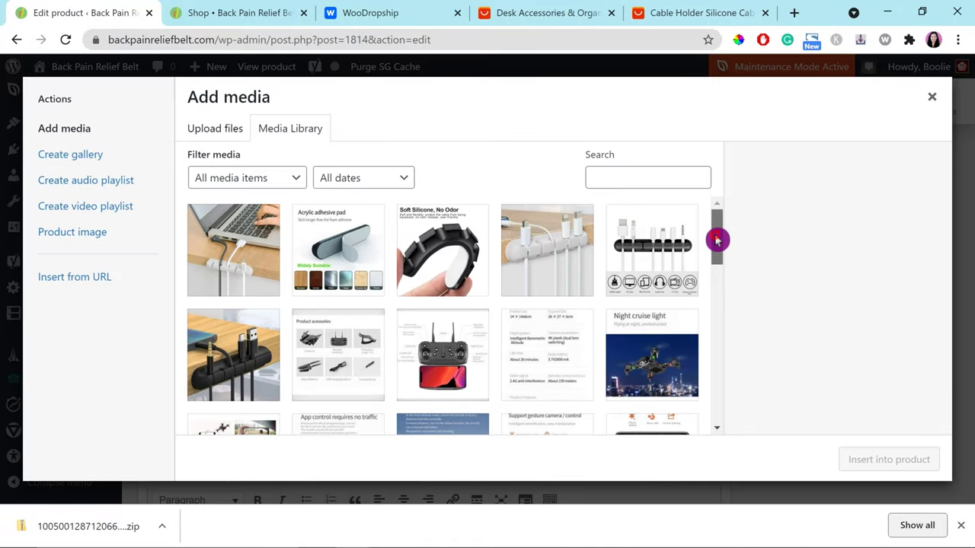
left_click_drag(716, 240, 717, 229)
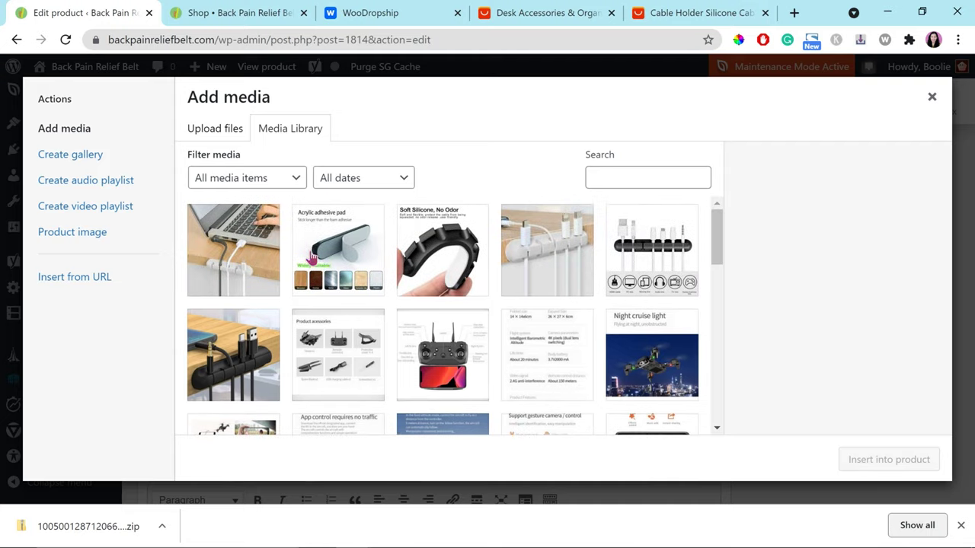
left_click(232, 130)
left_click(533, 311)
left_click(601, 221)
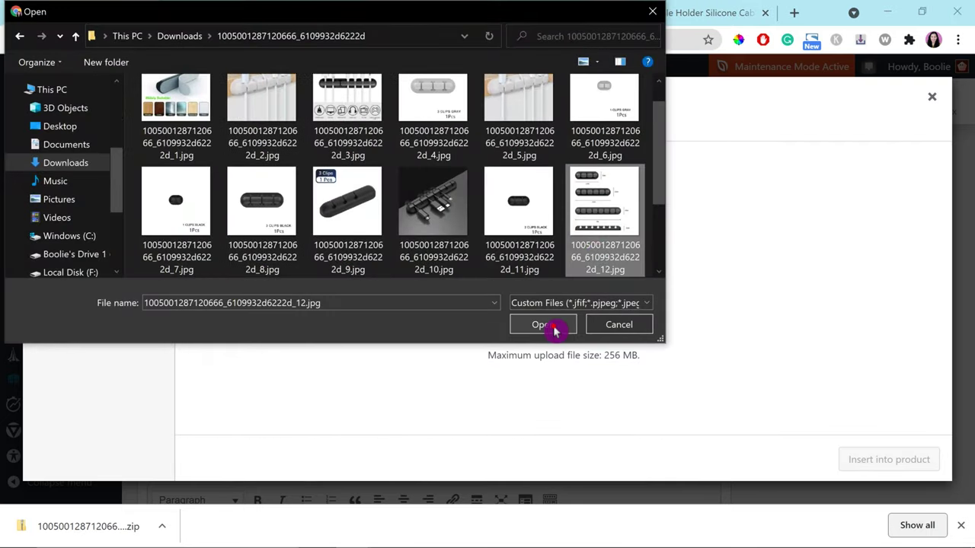
left_click(543, 325)
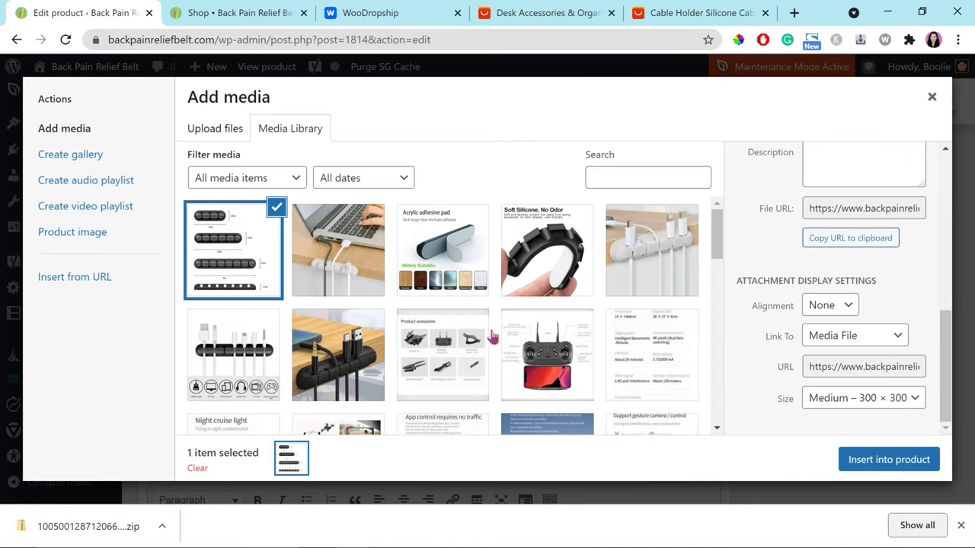
left_click(883, 460)
scroll(780, 339, "down", 4)
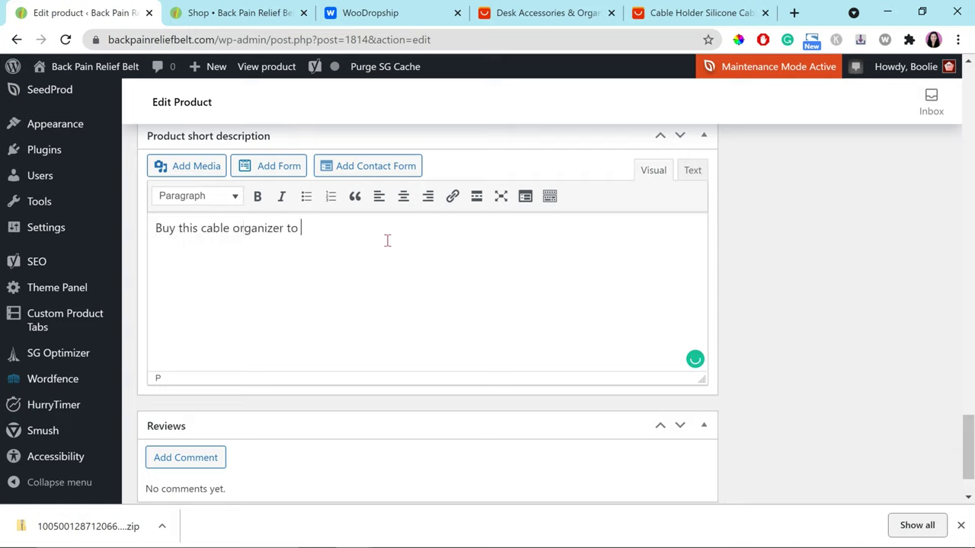
Step: Update the product, saving the 'Buy this cable organizer to ......' short description
left_click_drag(967, 449, 957, 136)
left_click(912, 335)
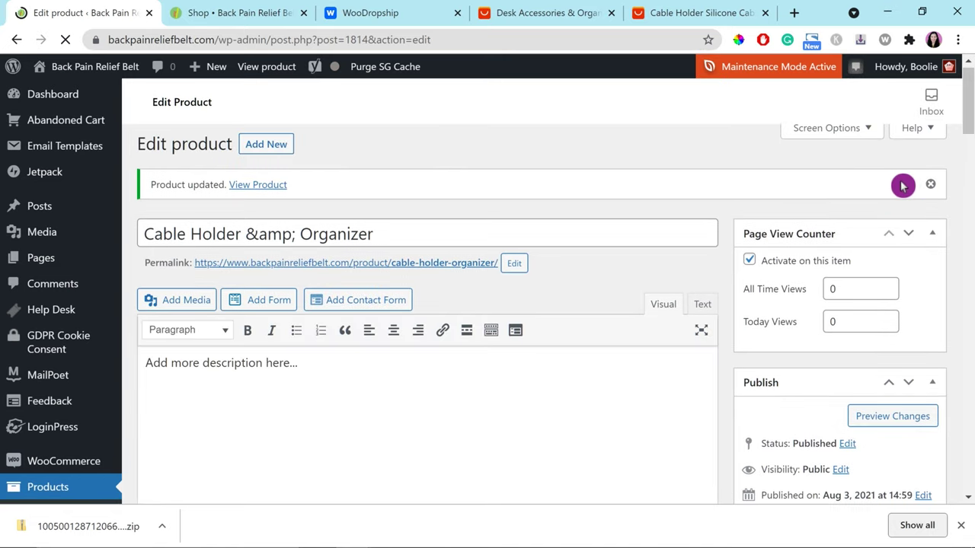
scroll(955, 358, "down", 5)
scroll(955, 358, "down", 10)
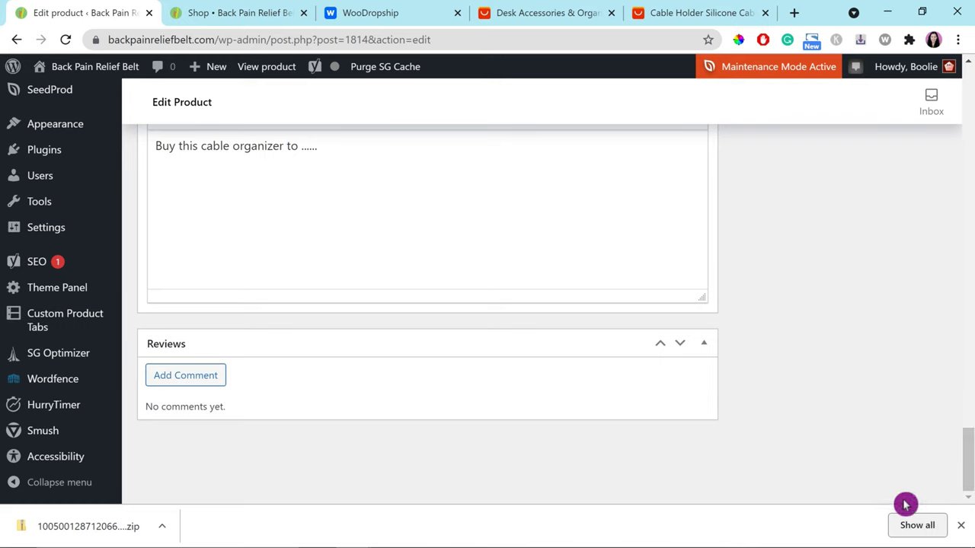
scroll(968, 516, "up", 20)
Step: Reload the Shop page and open the Cable Holder & Organizer product page
scroll(969, 130, "up", 2)
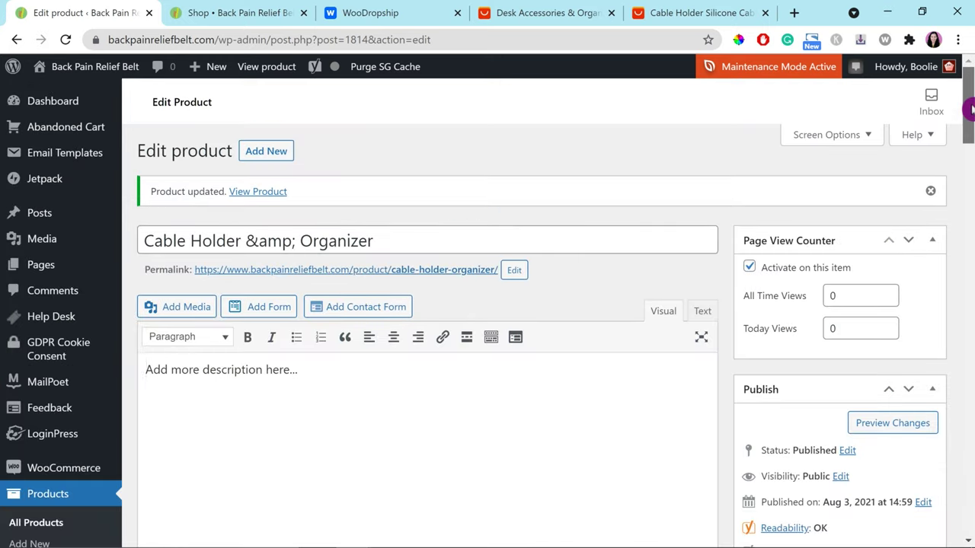
left_click(216, 381)
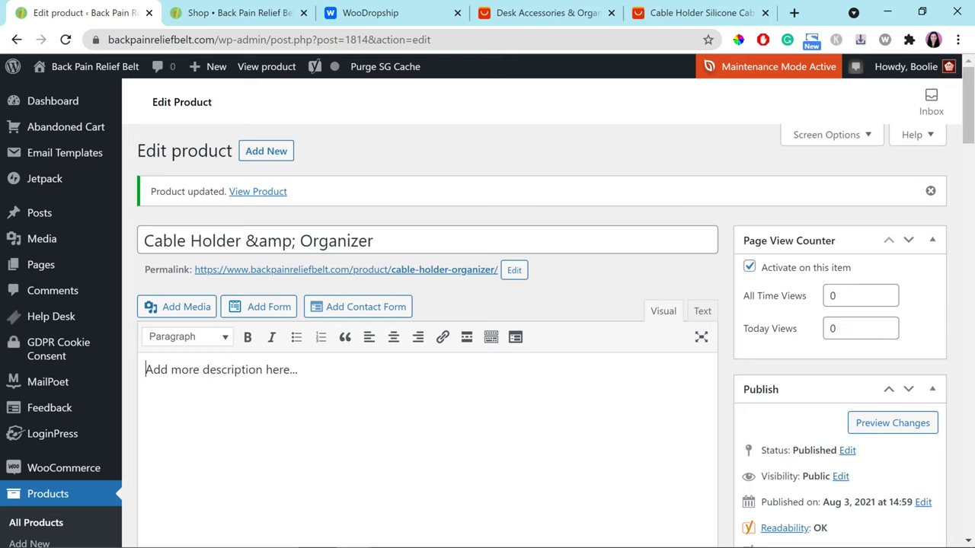
left_click(236, 13)
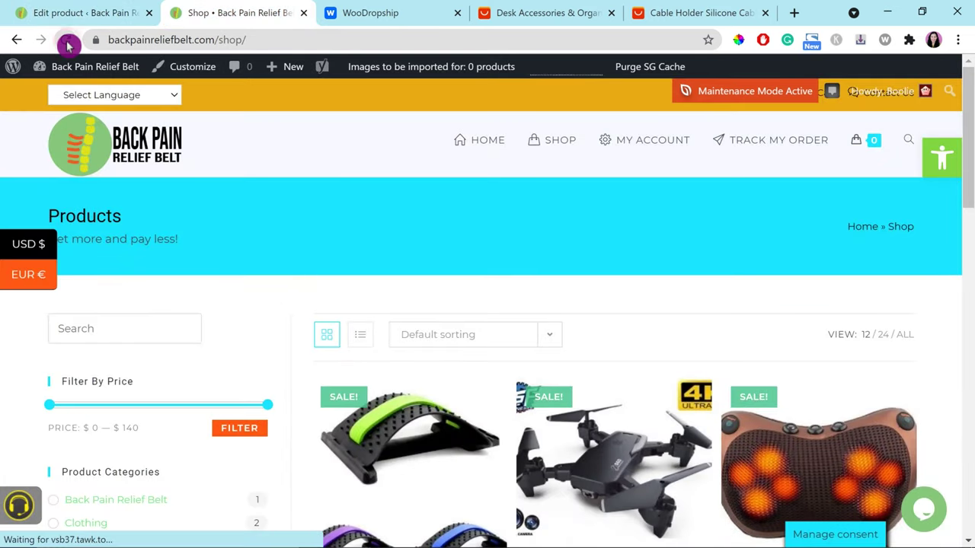
left_click(67, 42)
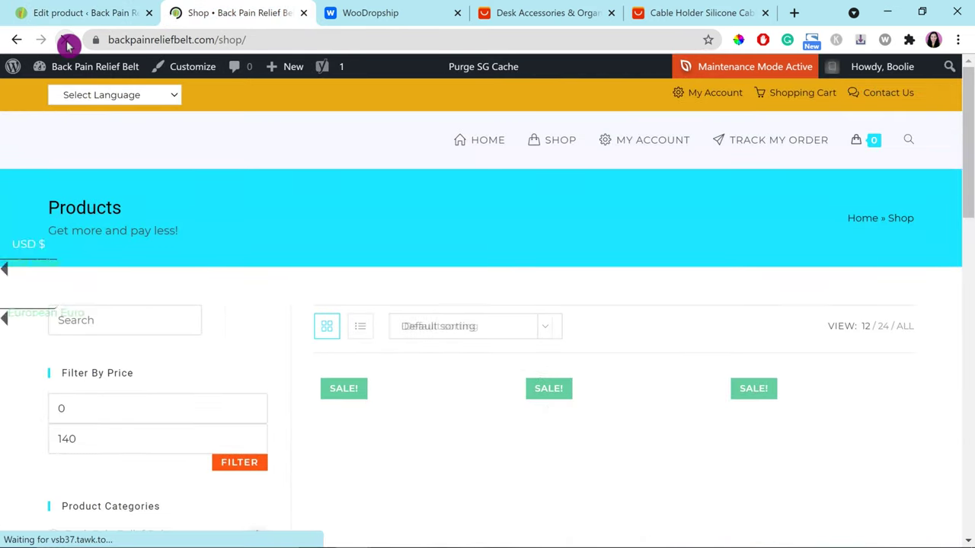
scroll(609, 305, "down", 5)
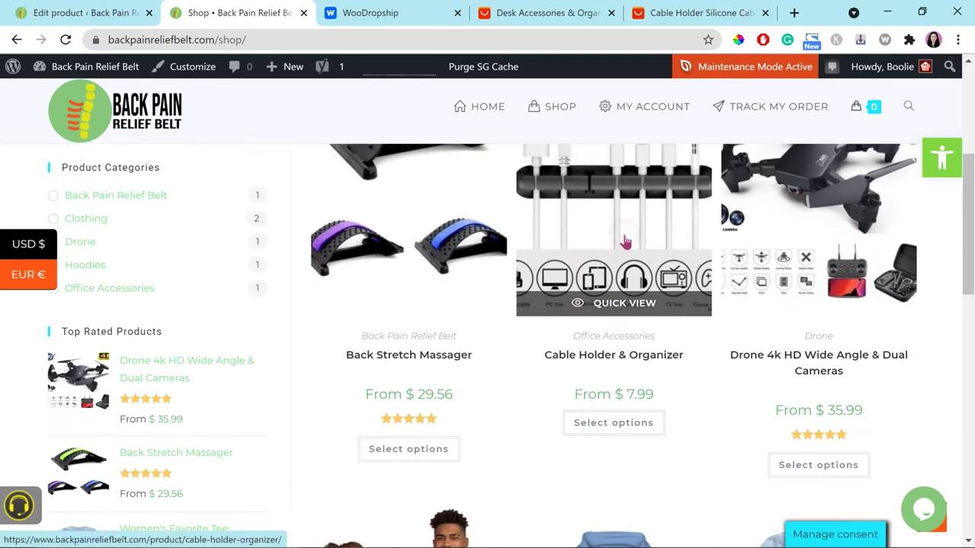
left_click(625, 244)
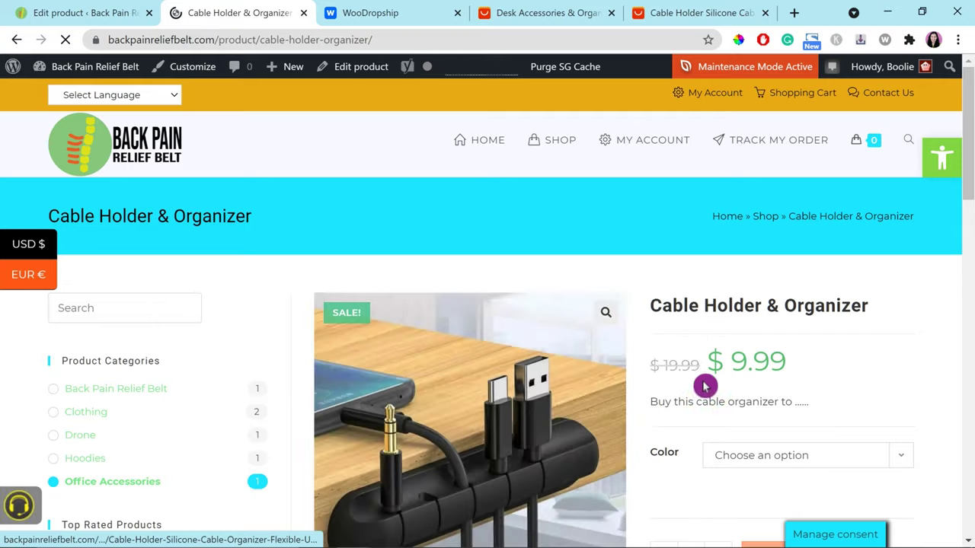
Step: Check the live page's Additional Information colours and Size Chart, then return to editing
scroll(890, 385, "down", 4)
scroll(578, 447, "up", 2)
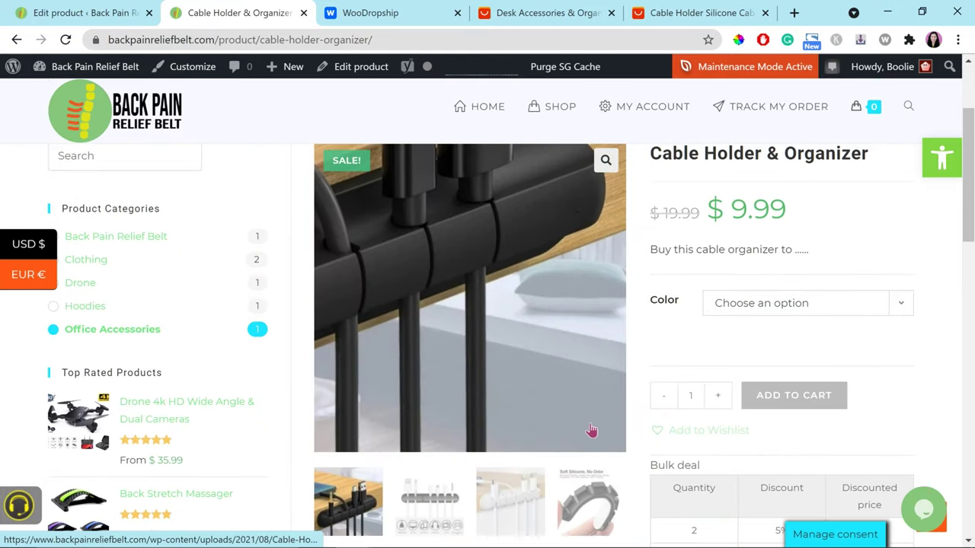
scroll(583, 442, "down", 1)
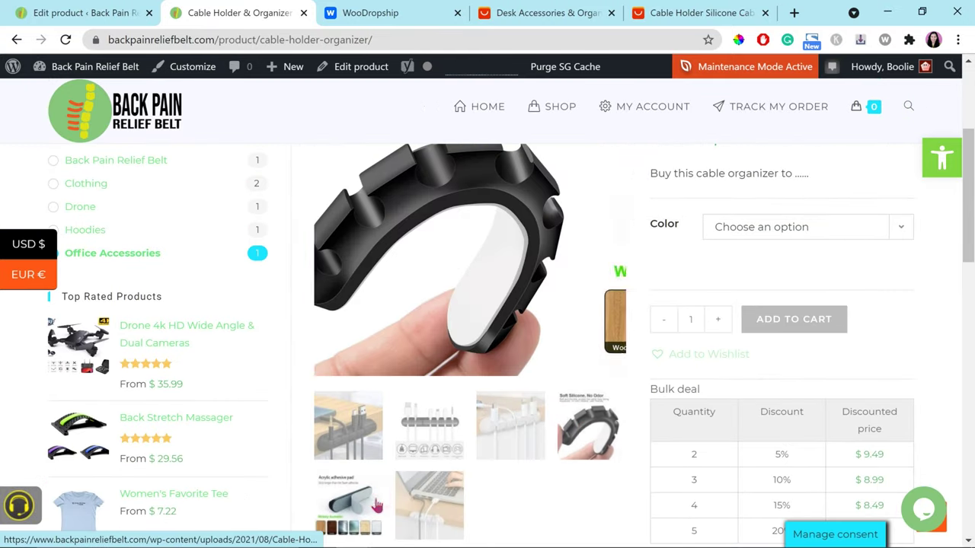
scroll(827, 386, "down", 8)
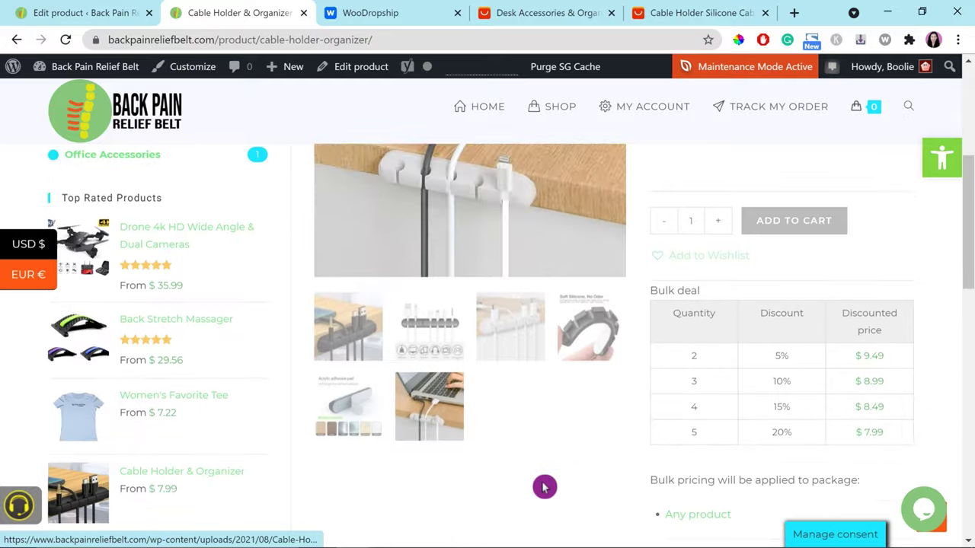
scroll(615, 347, "up", 2)
left_click(615, 345)
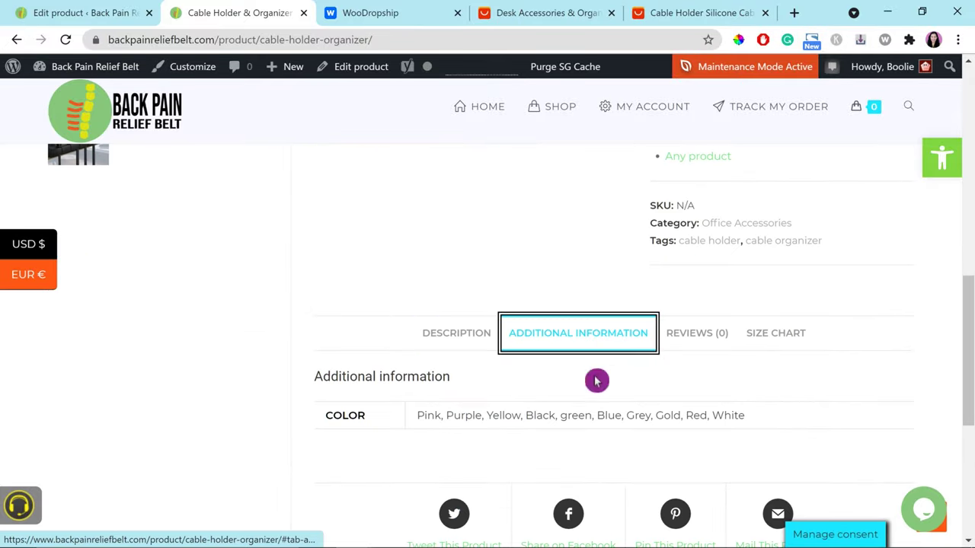
left_click_drag(417, 416, 632, 442)
left_click(777, 335)
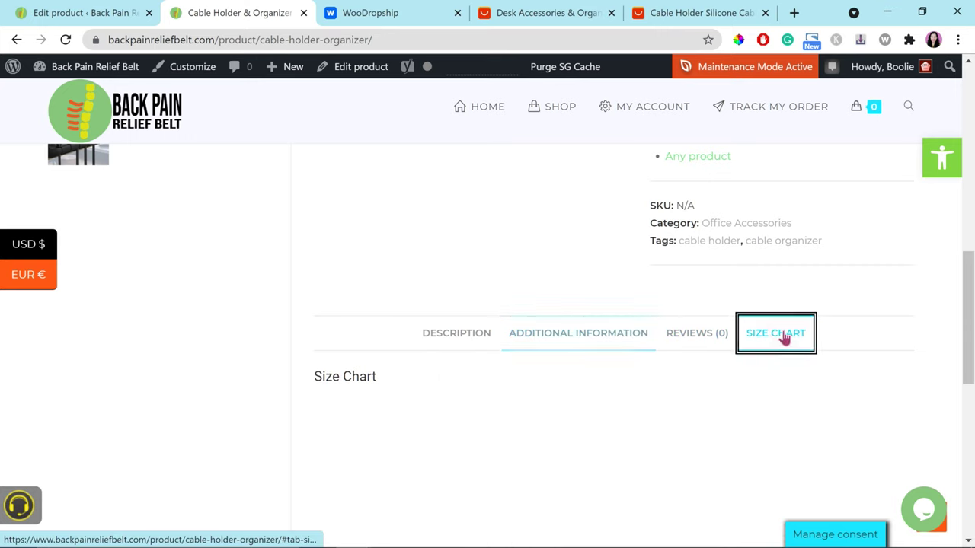
scroll(533, 399, "down", 3)
key("alt+Tab")
left_click(704, 328)
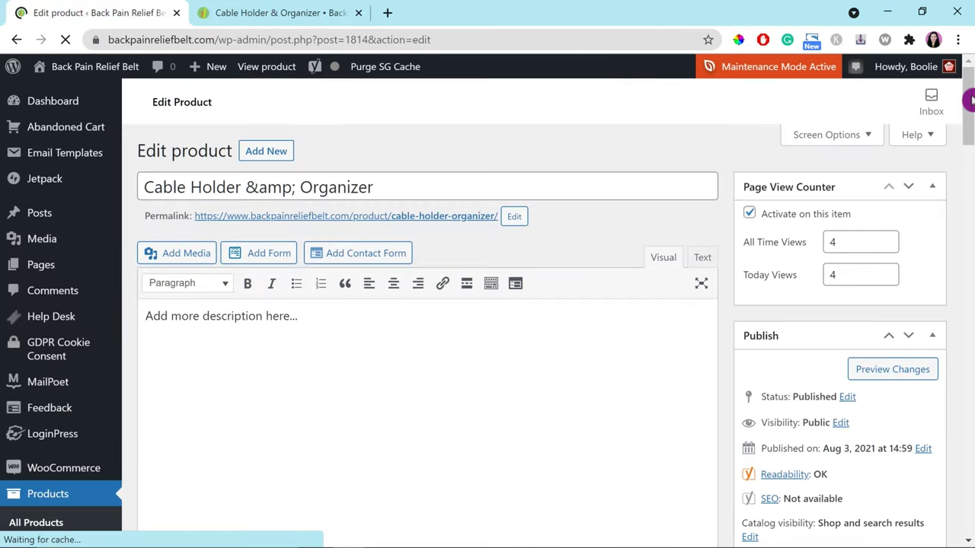
Step: Trim the Color attribute to Black, Green, Blue and White, capitalising Green, and save
left_click_drag(969, 196, 953, 393)
scroll(618, 455, "up", 3)
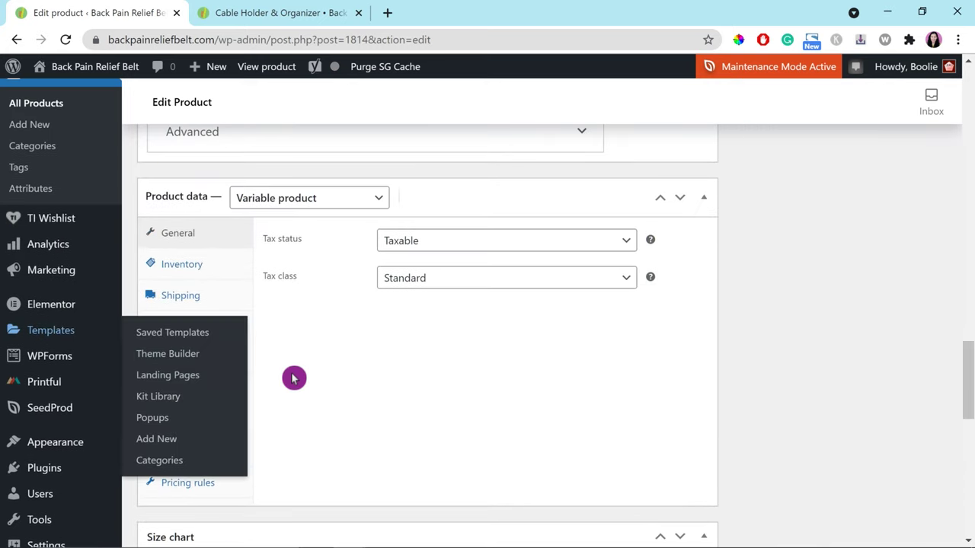
left_click(184, 364)
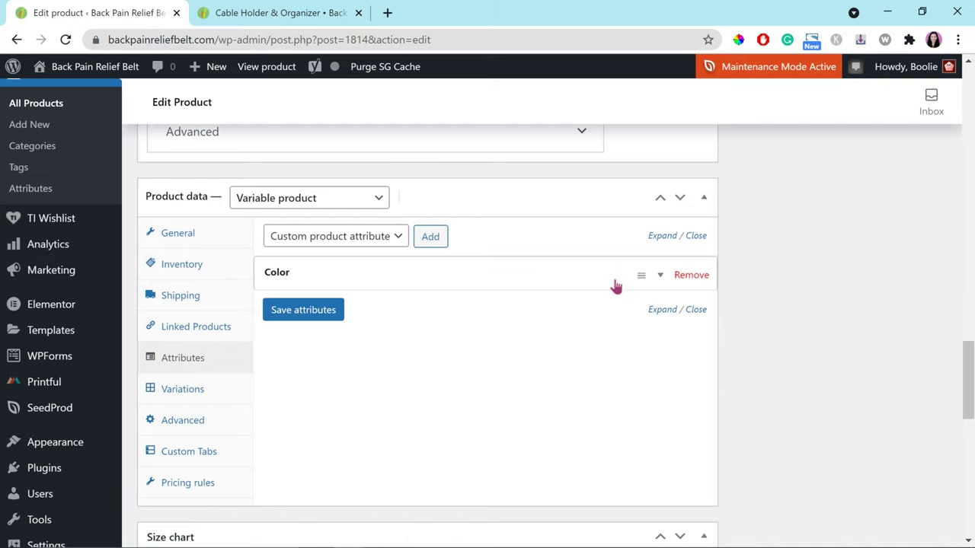
left_click(660, 279)
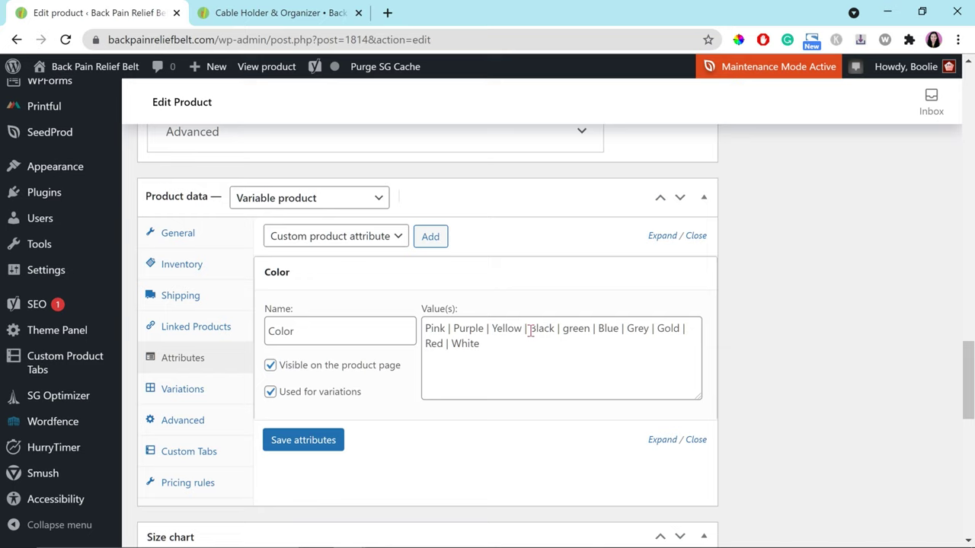
left_click_drag(530, 332, 423, 322)
key("BackSpace")
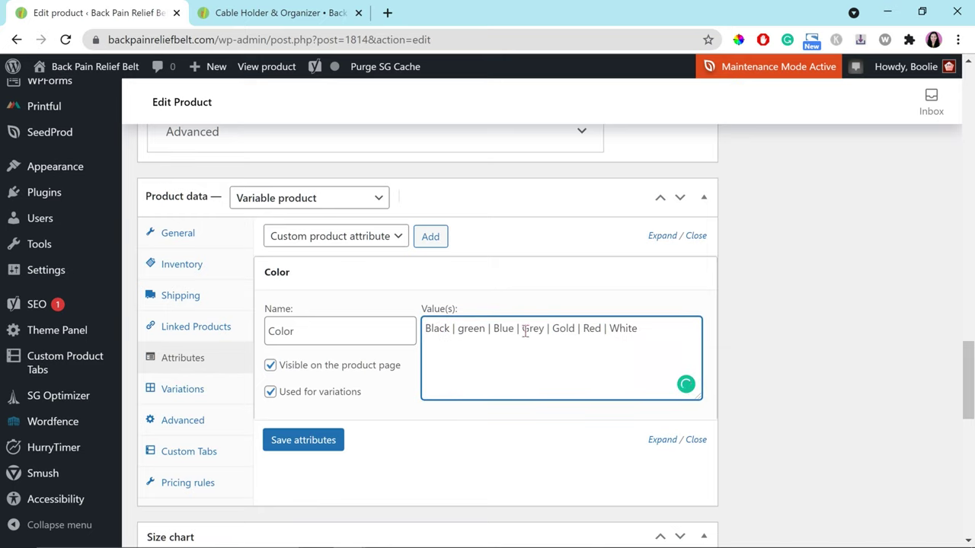
left_click_drag(520, 328, 581, 342)
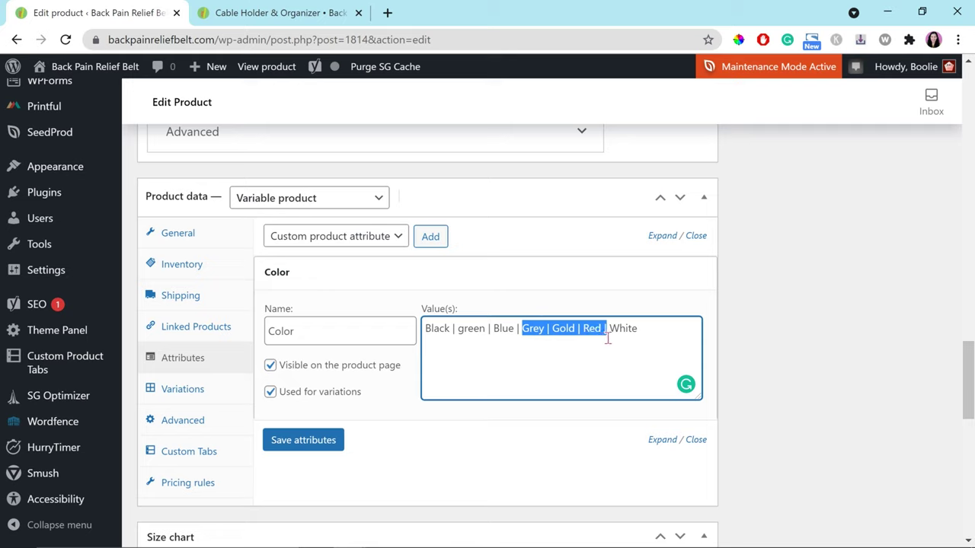
key("BackSpace")
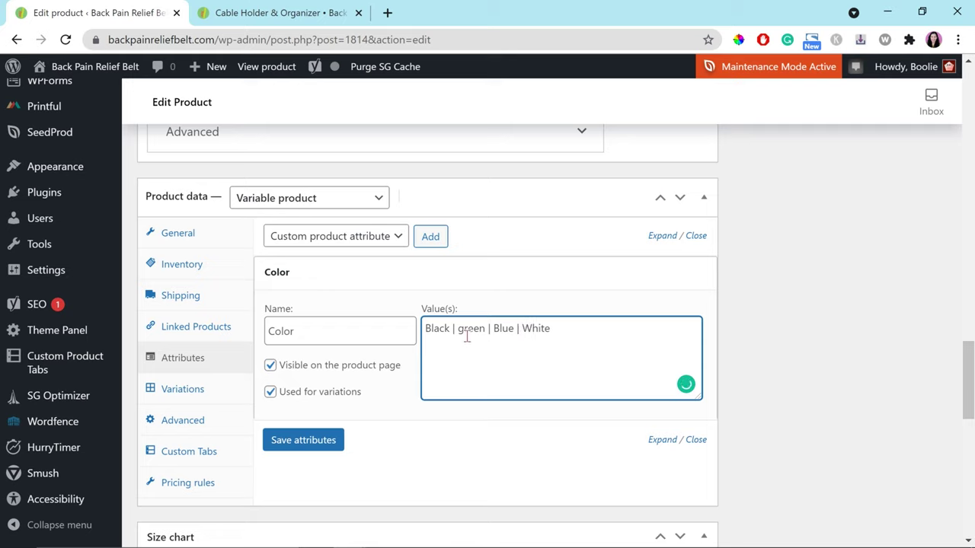
key("BackSpace")
type("G")
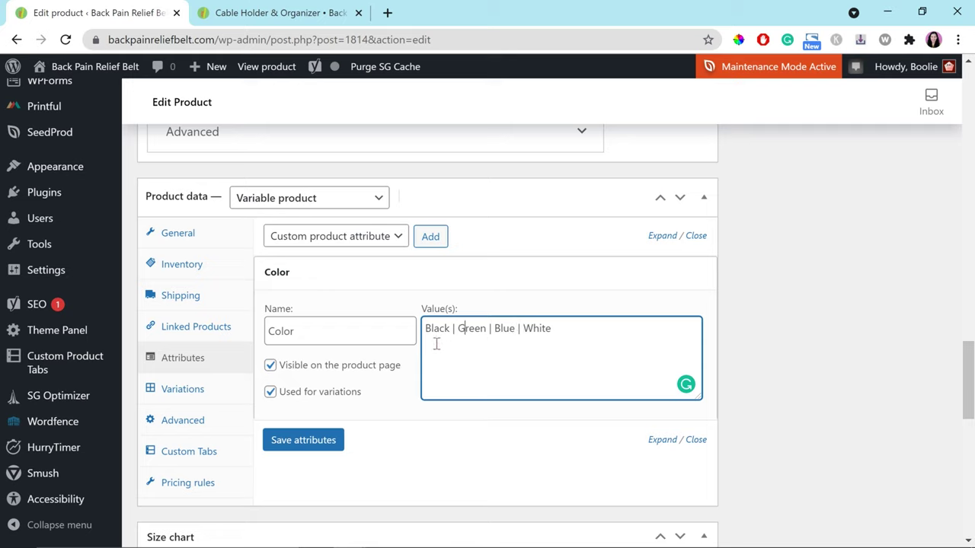
left_click(304, 442)
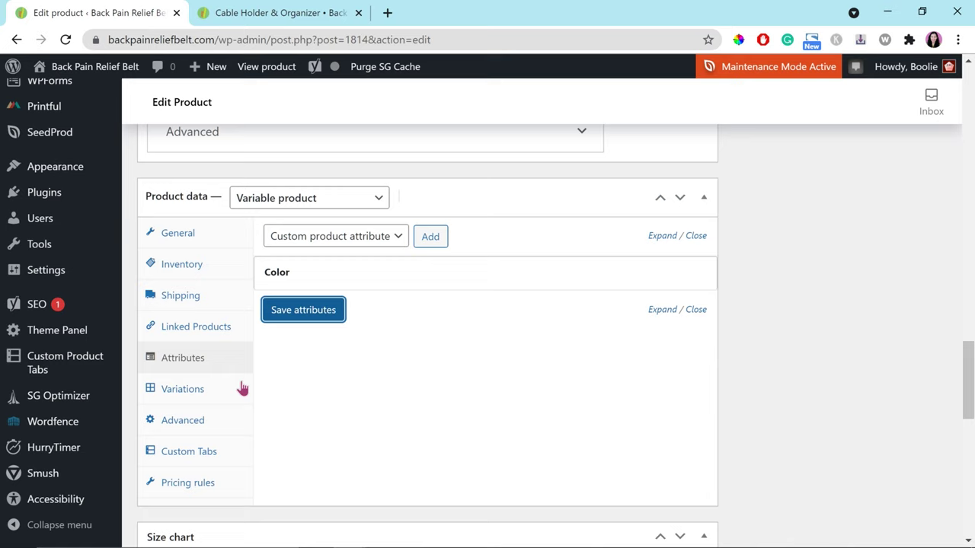
Step: Set variation #1822 to Green and save the four colour variations
left_click(177, 393)
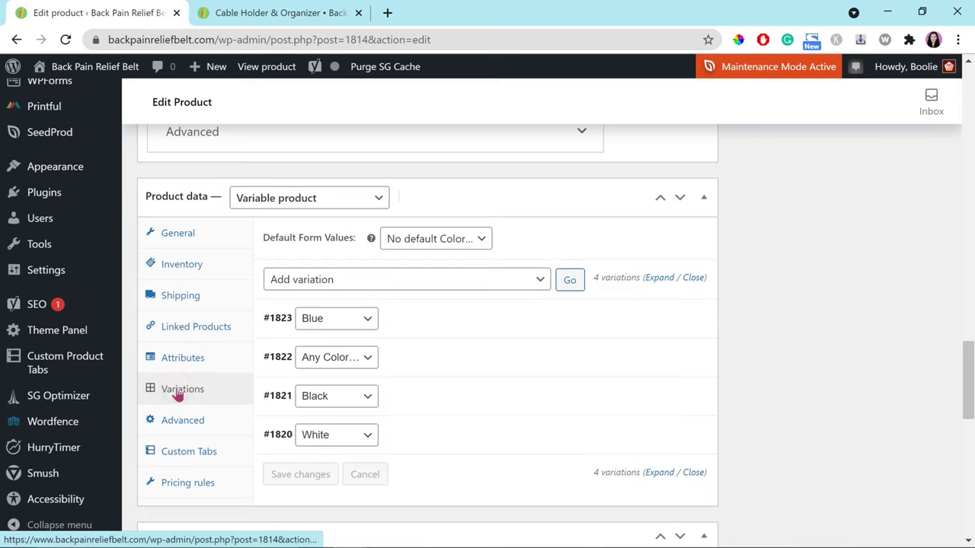
left_click(373, 363)
left_click(327, 408)
left_click(422, 373)
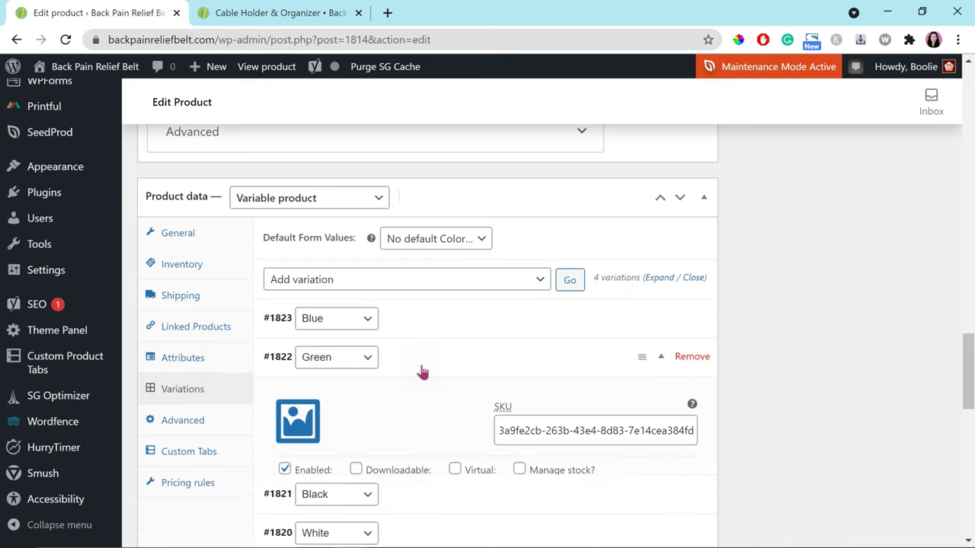
left_click(417, 372)
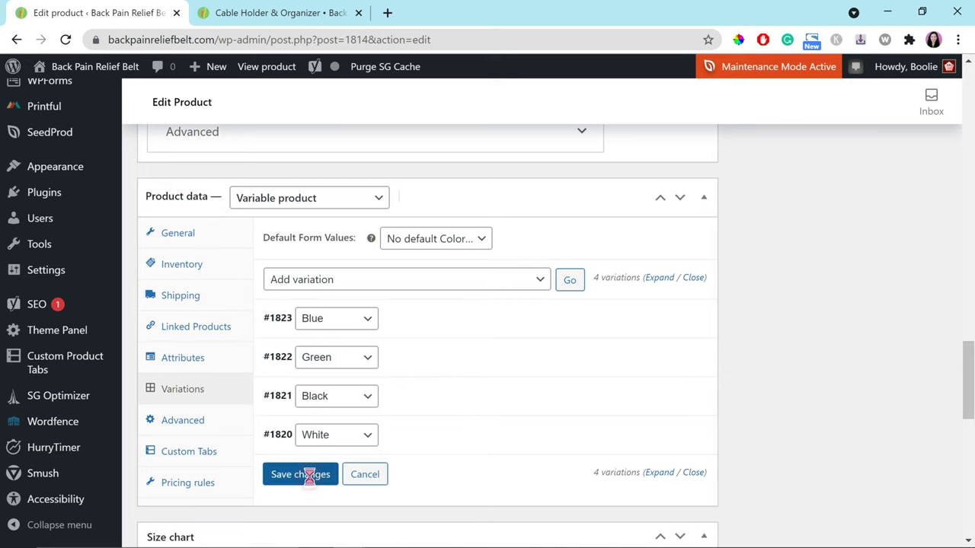
left_click(309, 474)
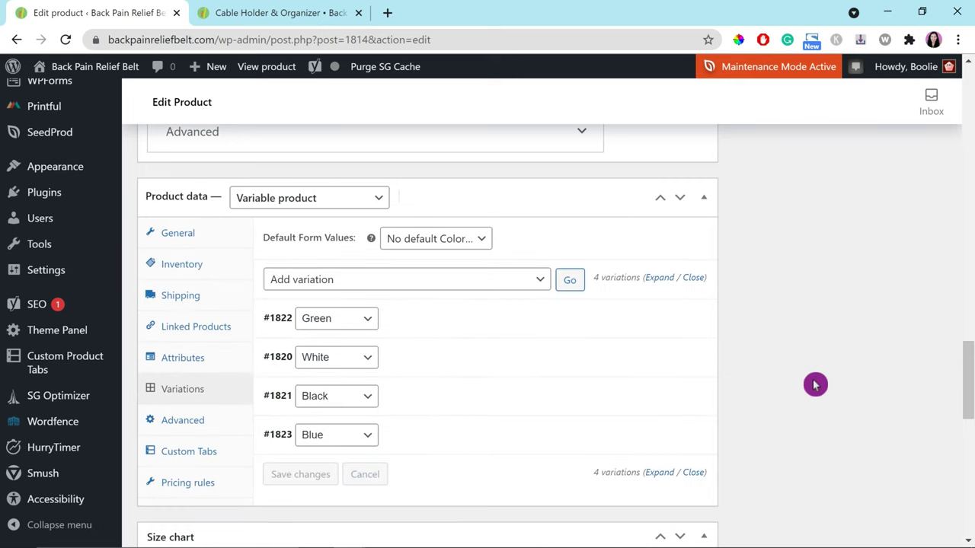
left_click(289, 12)
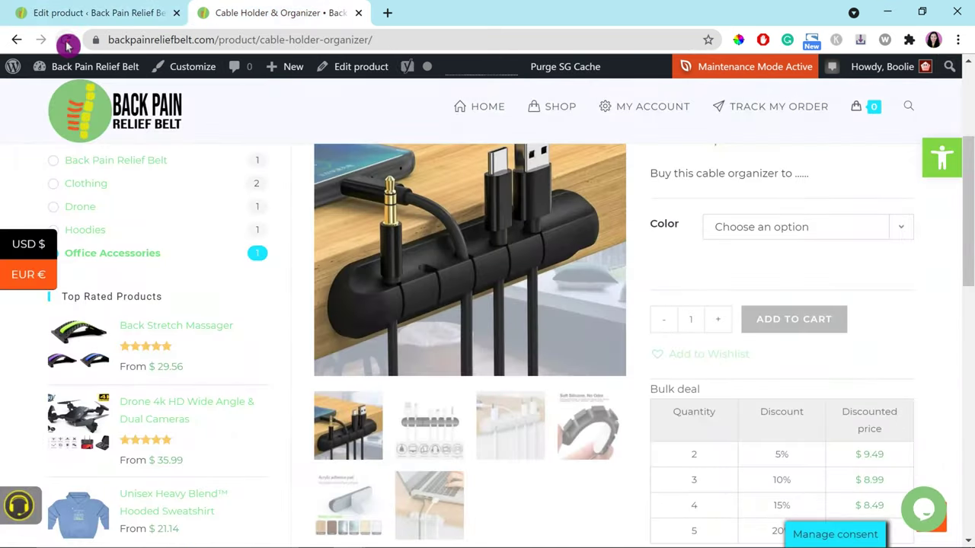
Step: Reload the live product page and confirm its colours read Black, Green, Blue and White
left_click(65, 42)
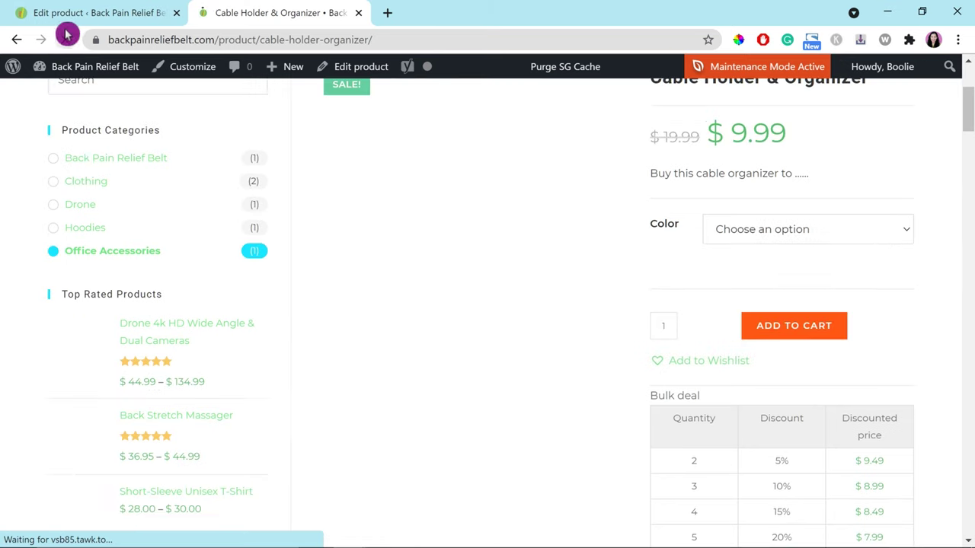
scroll(623, 439, "down", 6)
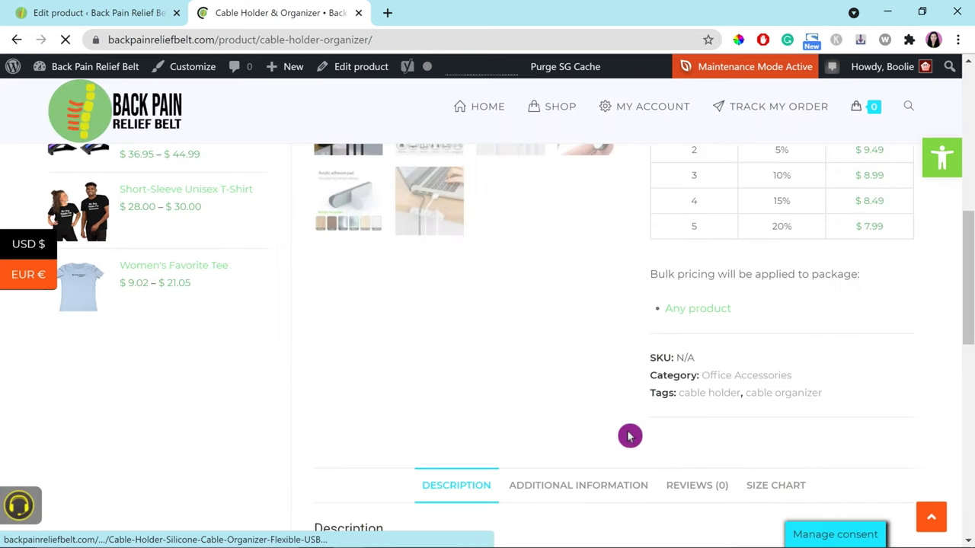
left_click(579, 339)
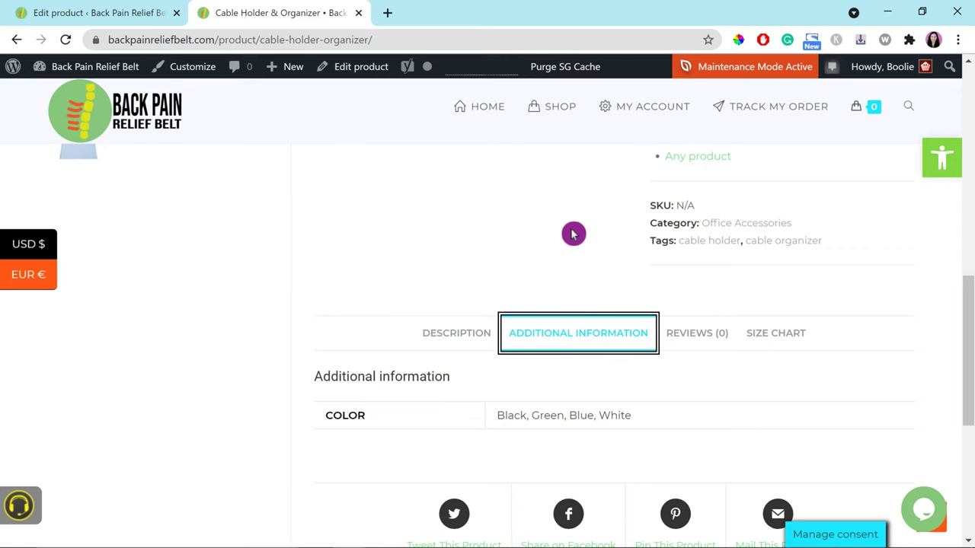
scroll(574, 233, "up", 1)
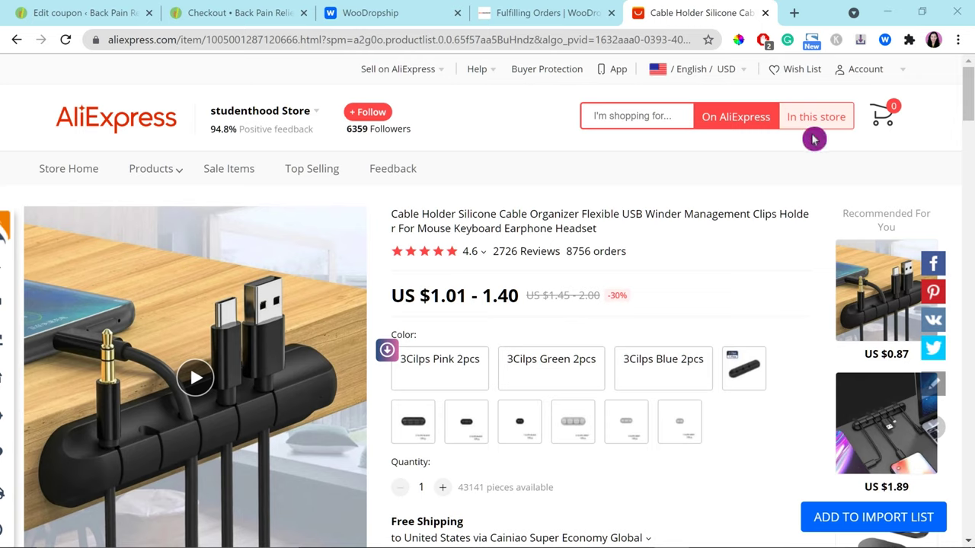
Step: Sign in to the AliExpress buyer account, then return to WooDropship's Settings page
mouse_move(879, 74)
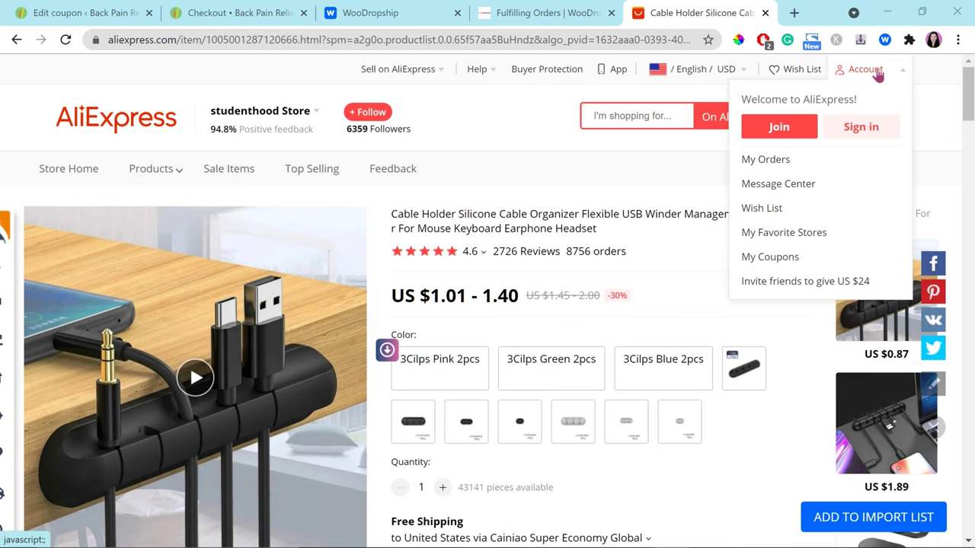
left_click(866, 132)
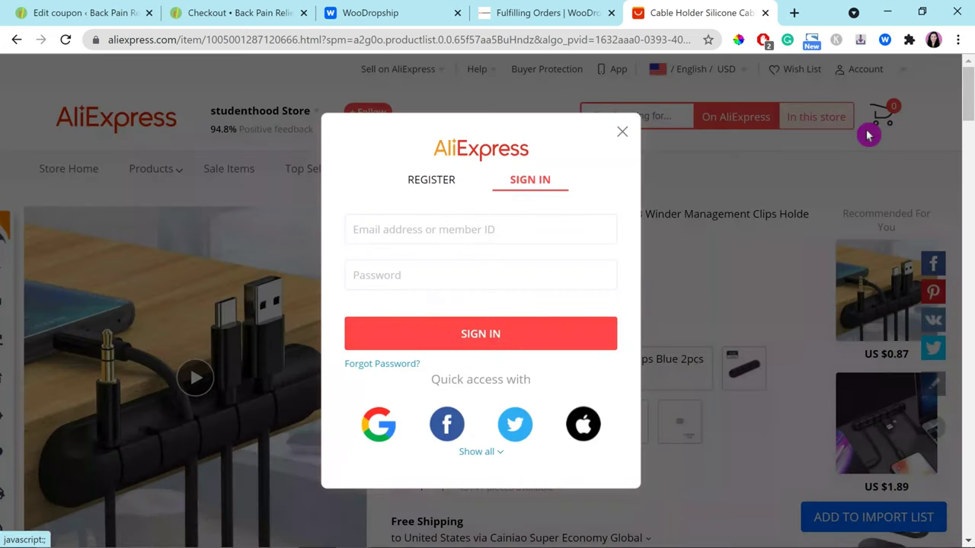
left_click(457, 128)
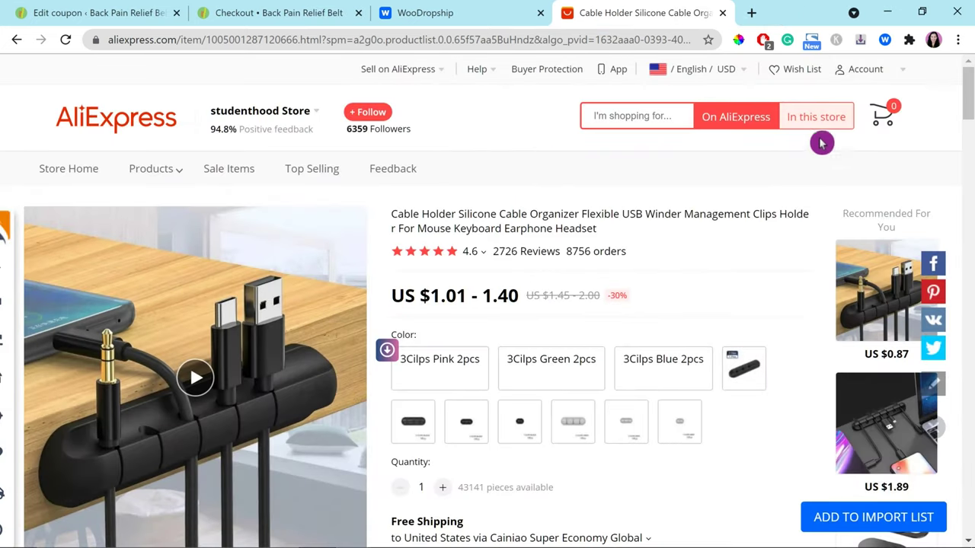
mouse_move(876, 71)
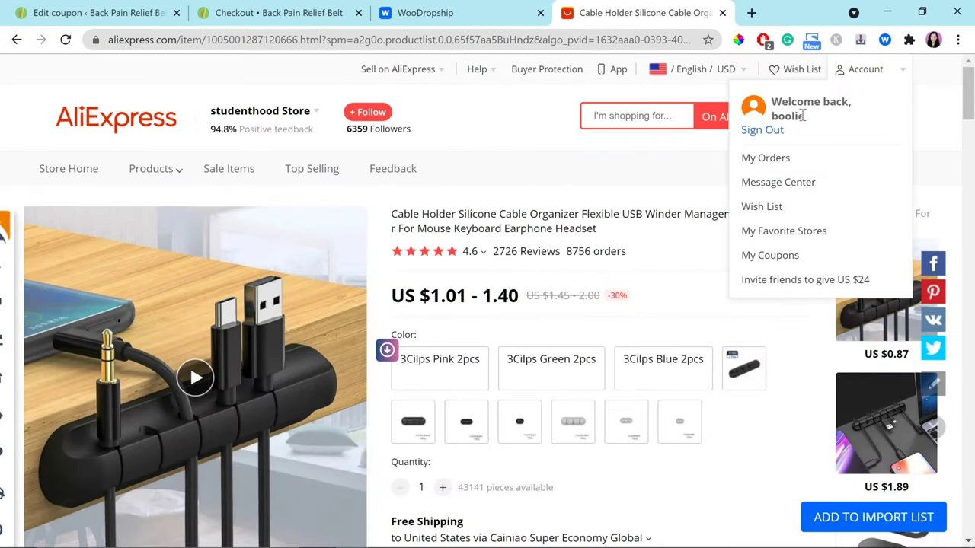
left_click(429, 19)
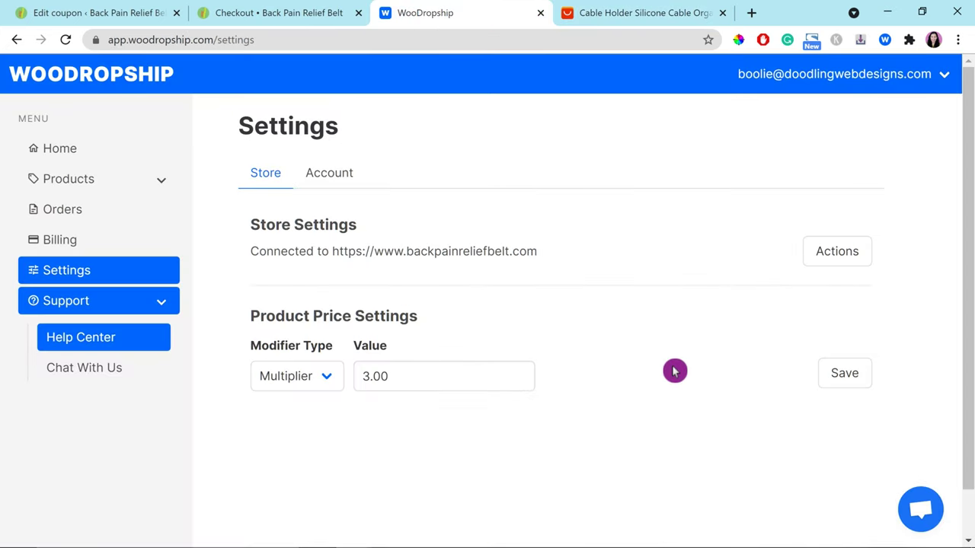
Step: From the Orders list, set AdBlock to always pause here, then fulfil Order #1827 via AliExpress
left_click(56, 211)
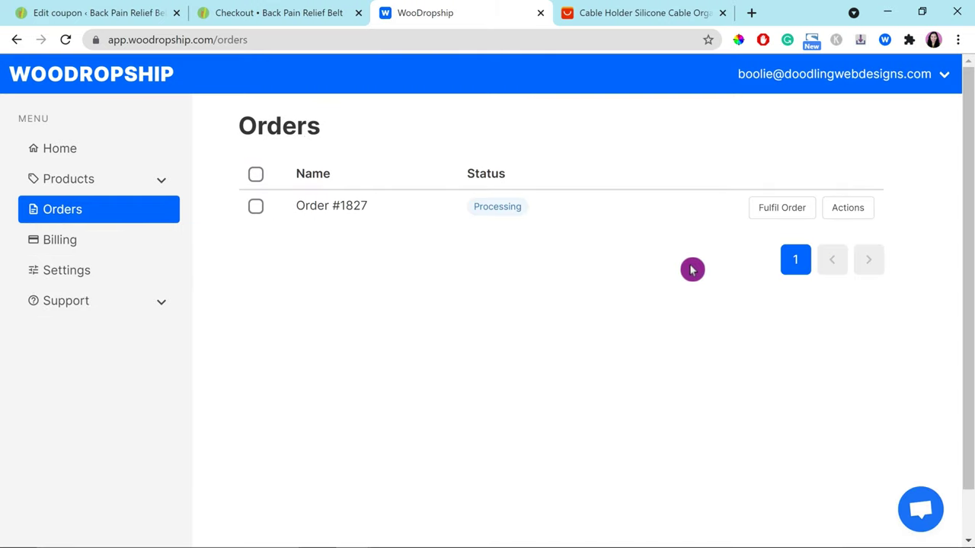
left_click(765, 43)
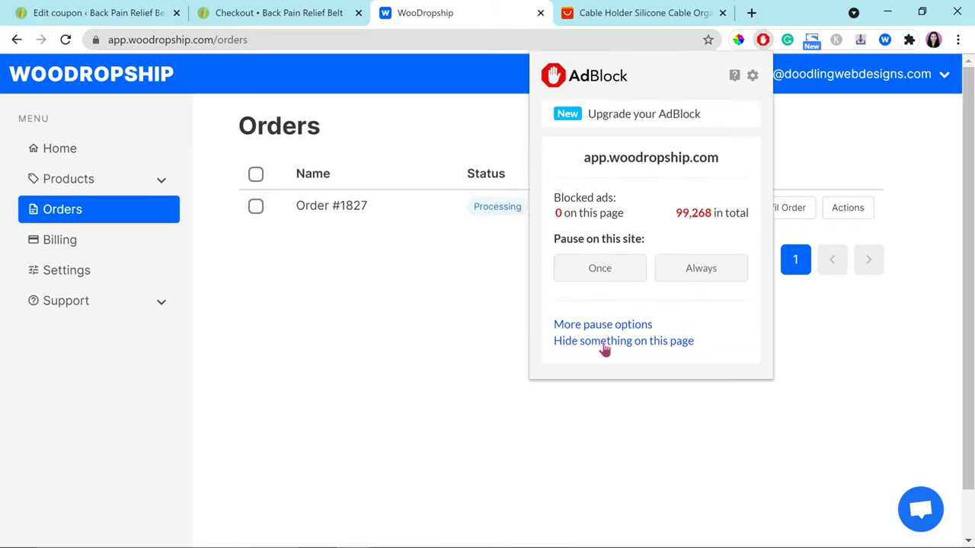
left_click(688, 271)
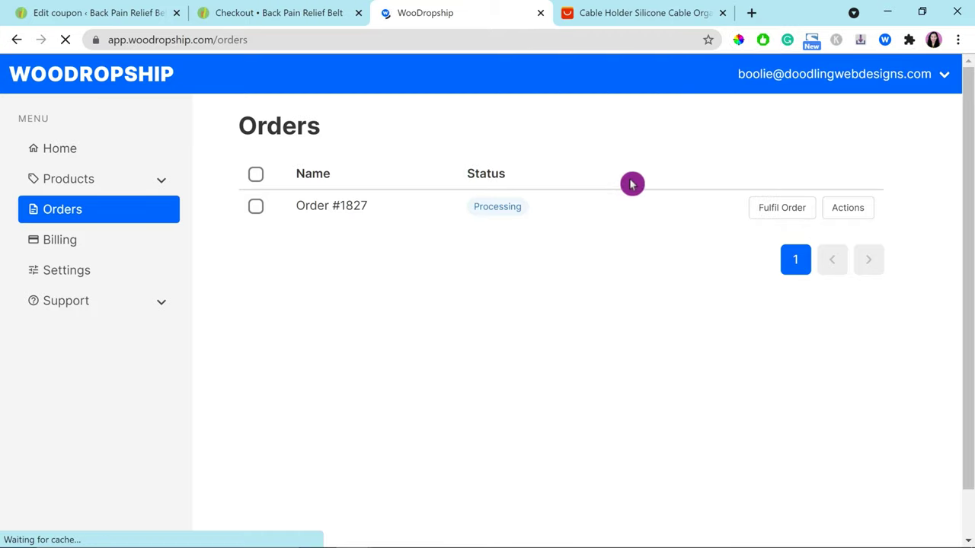
left_click(675, 13)
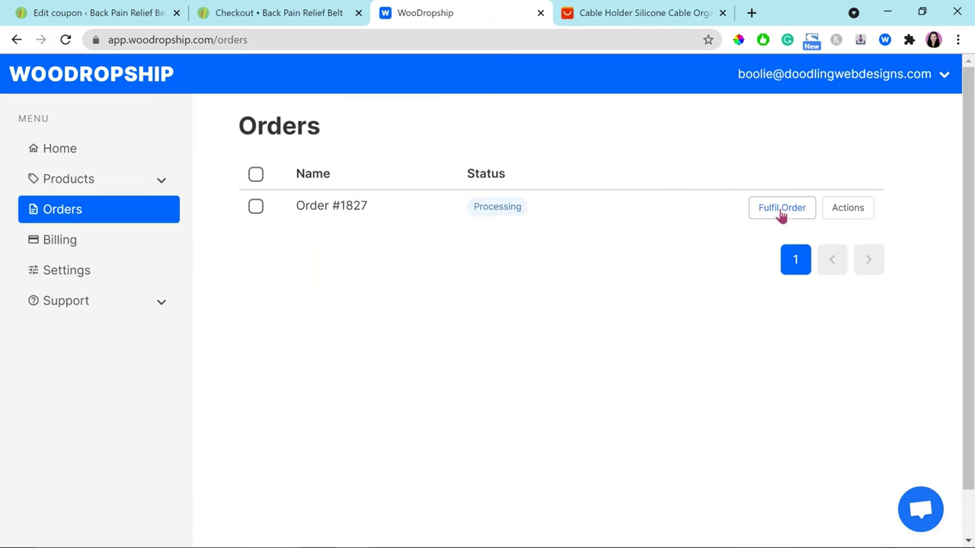
left_click(781, 210)
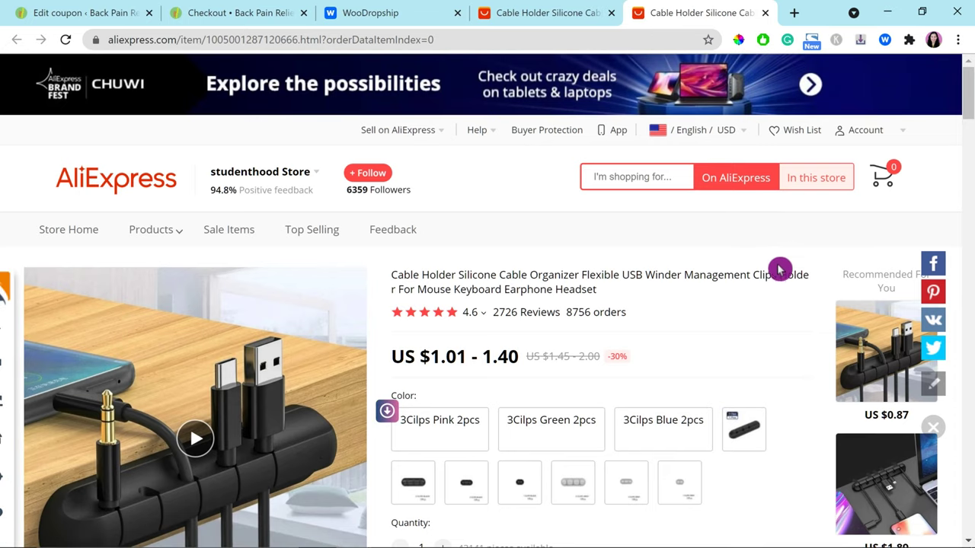
Step: Add the black single-clip Cable Holder to the cart and dismiss the Honey rewards and coupon popups
left_click(780, 541)
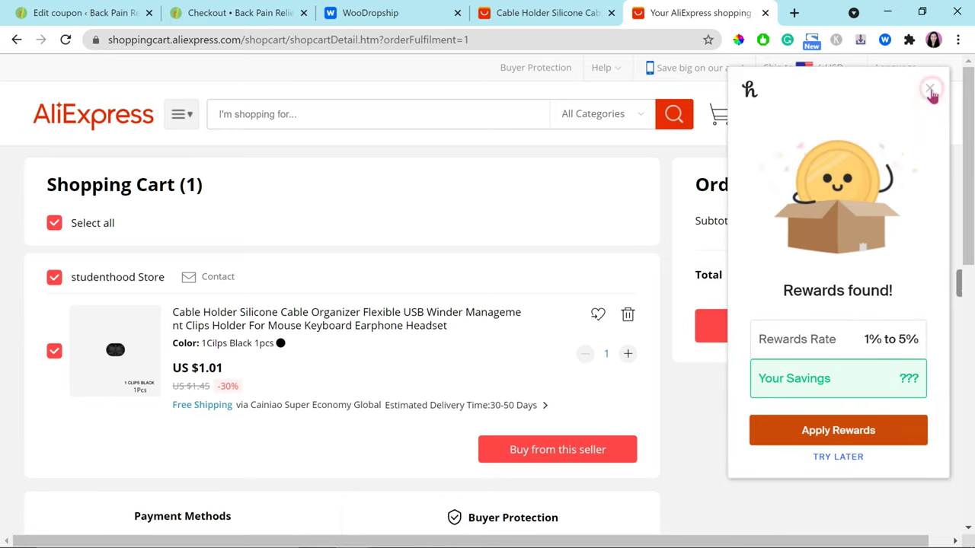
left_click(930, 87)
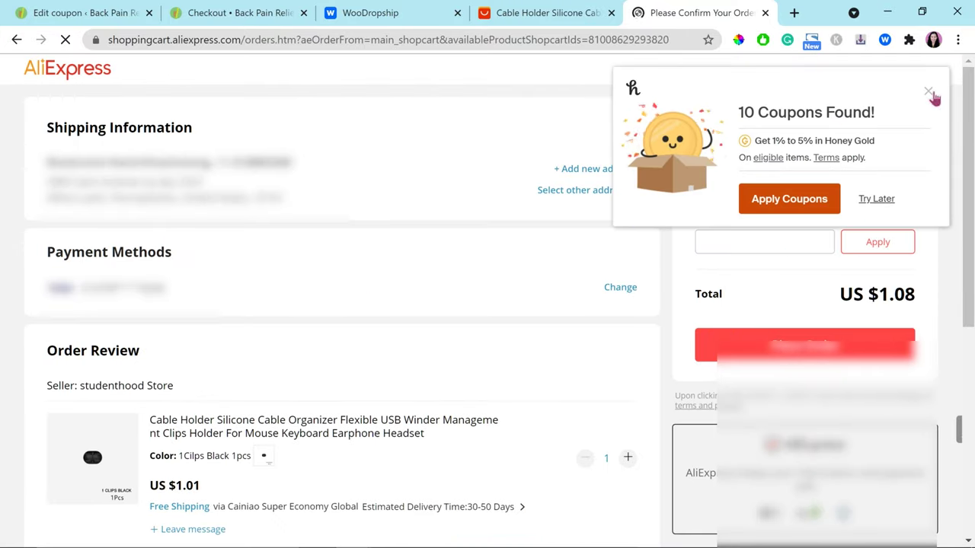
left_click(929, 95)
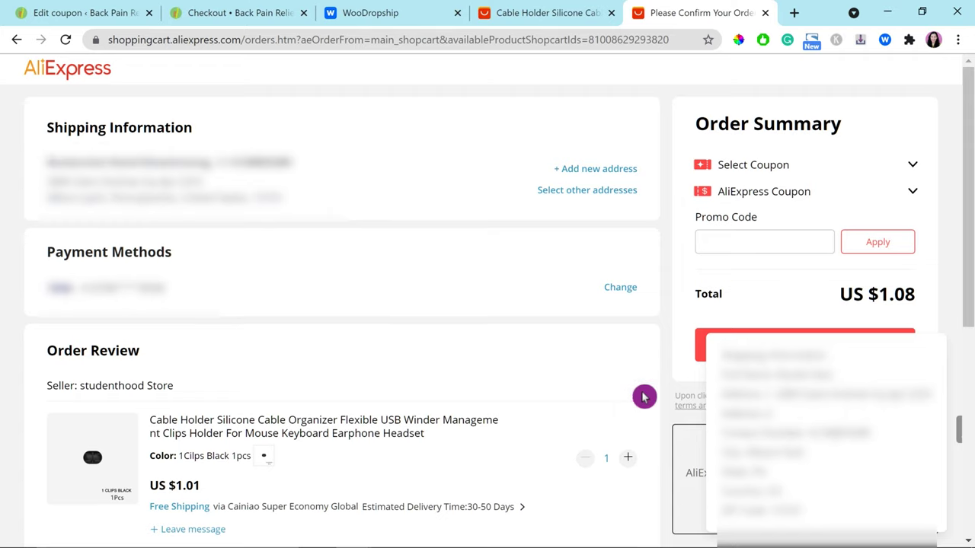
Step: Review the shipping options and keep free Cainiao Super Economy Global shipping for the US $1.08 order
scroll(228, 431, "down", 3)
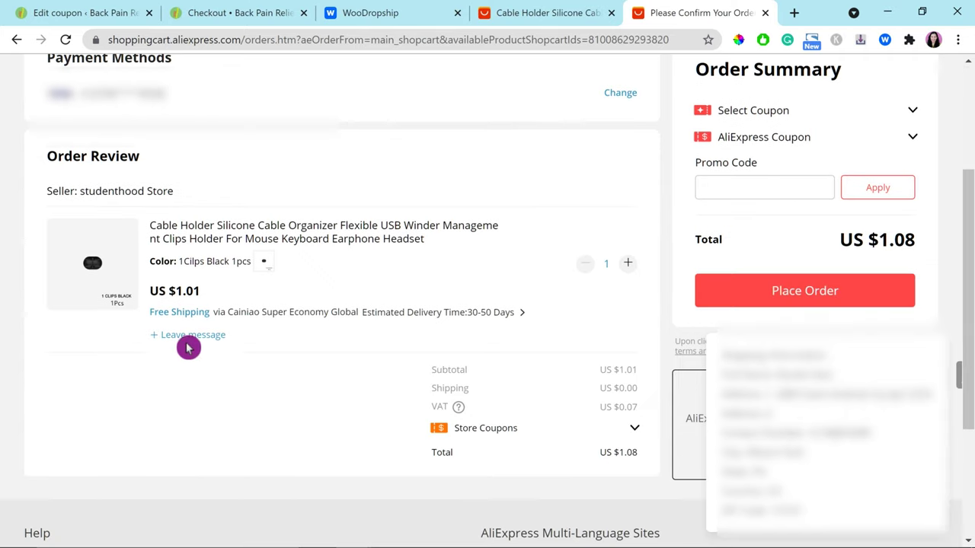
left_click(522, 317)
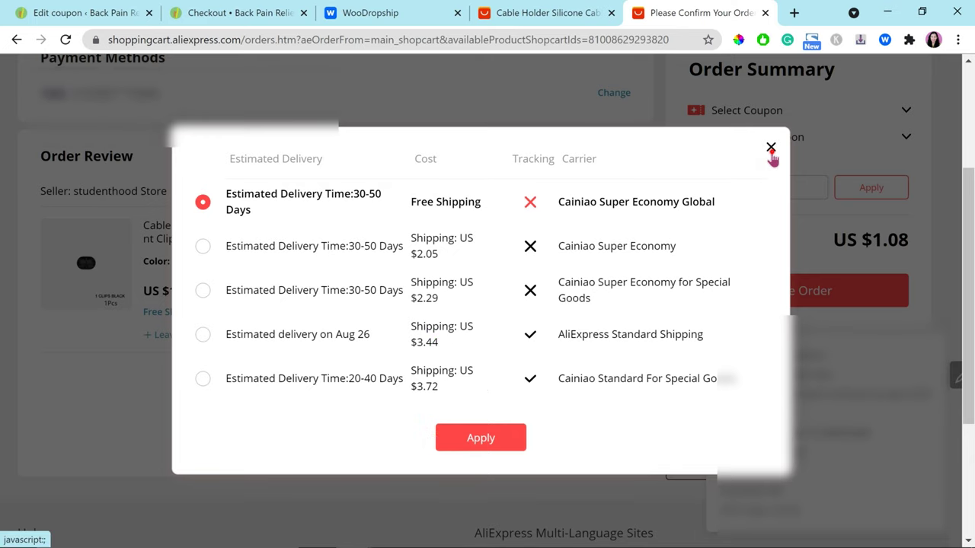
left_click(770, 151)
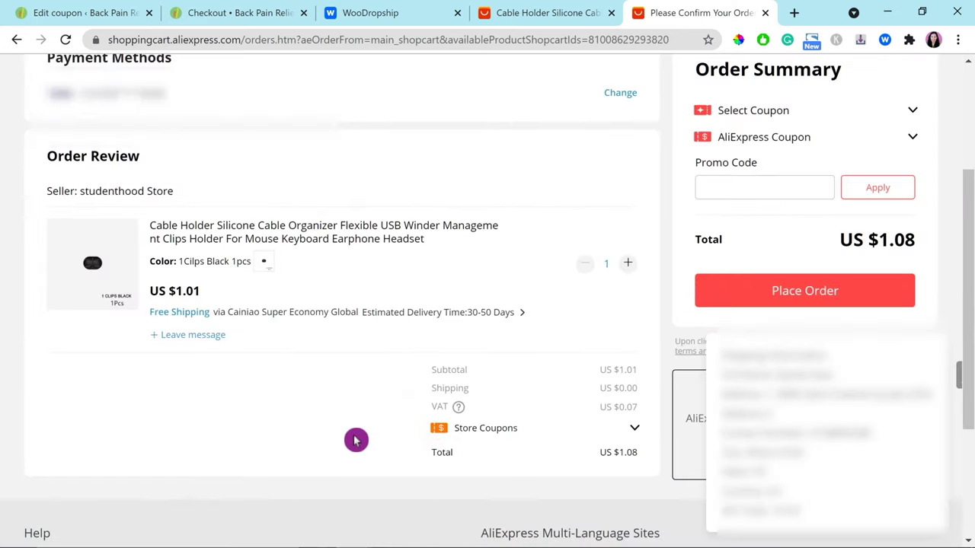